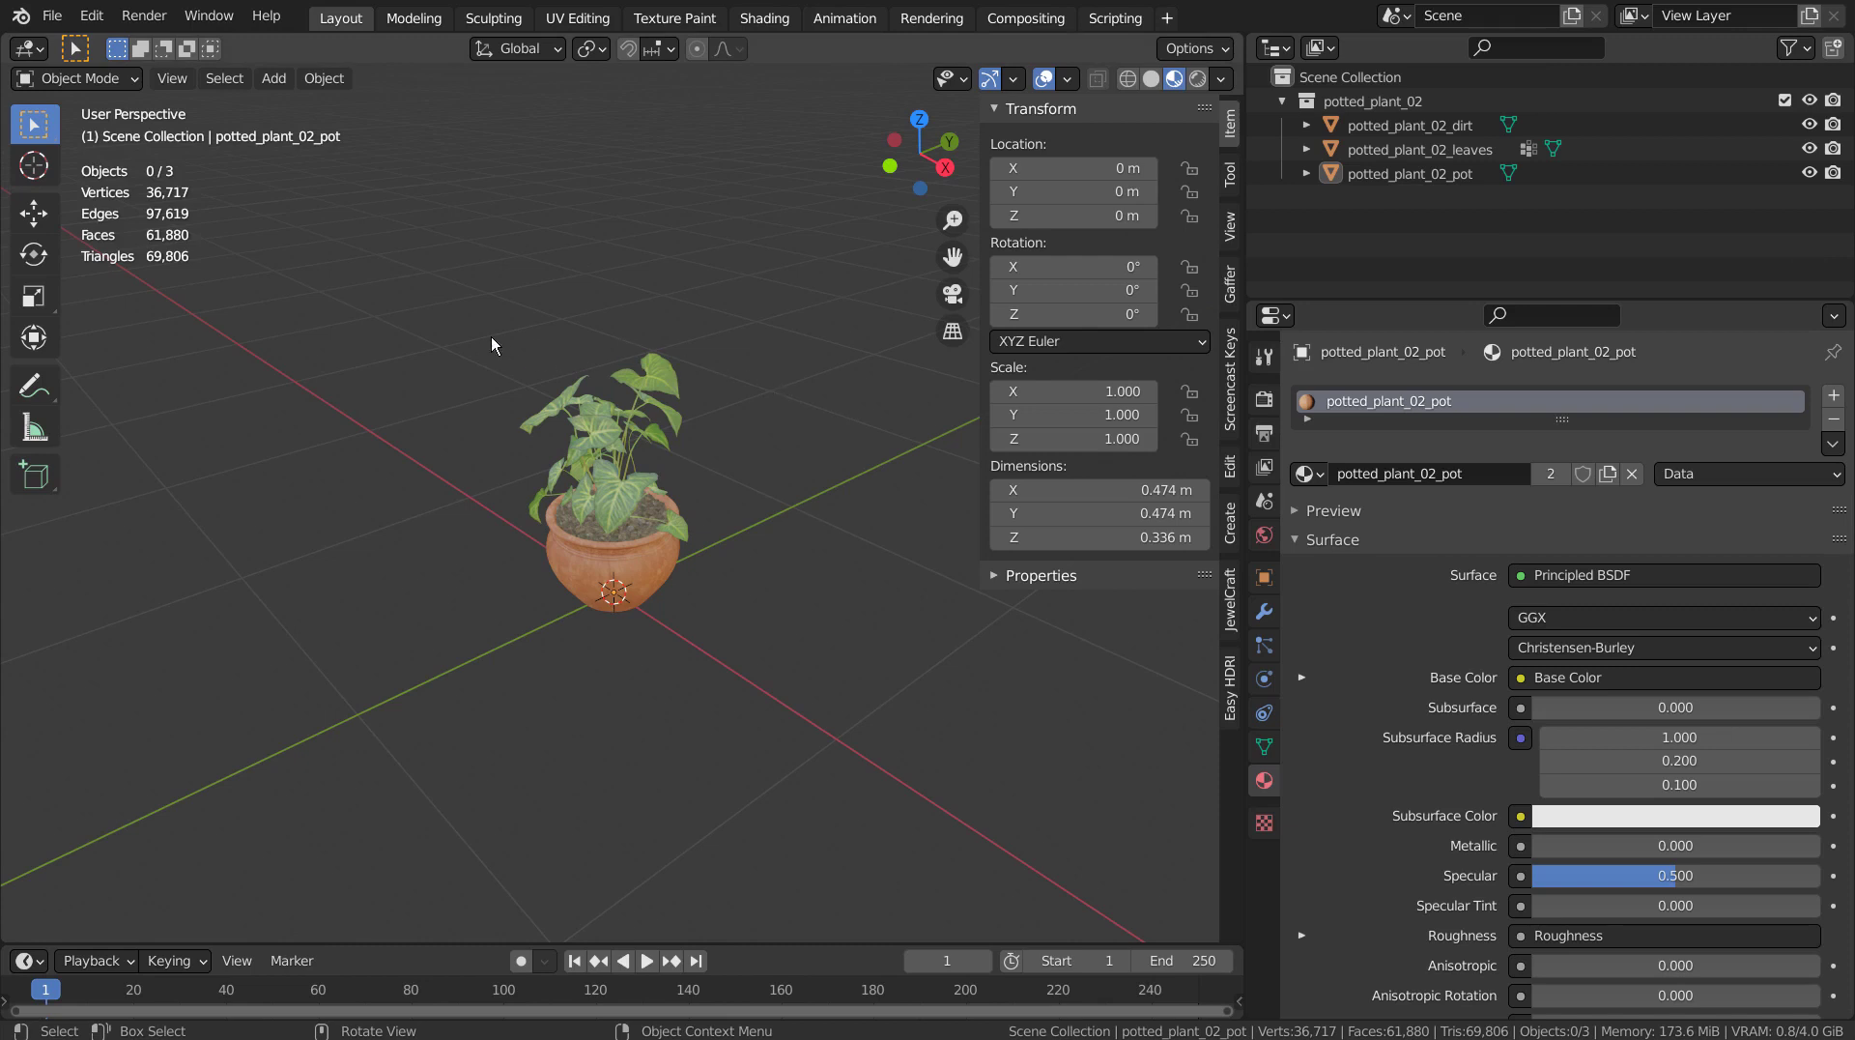
# - Join the pot, dirt and leaves into one plant object, then copy and paste it into the camera scene
pyautogui.moveTo(478, 330); pyautogui.dragTo(708, 762)
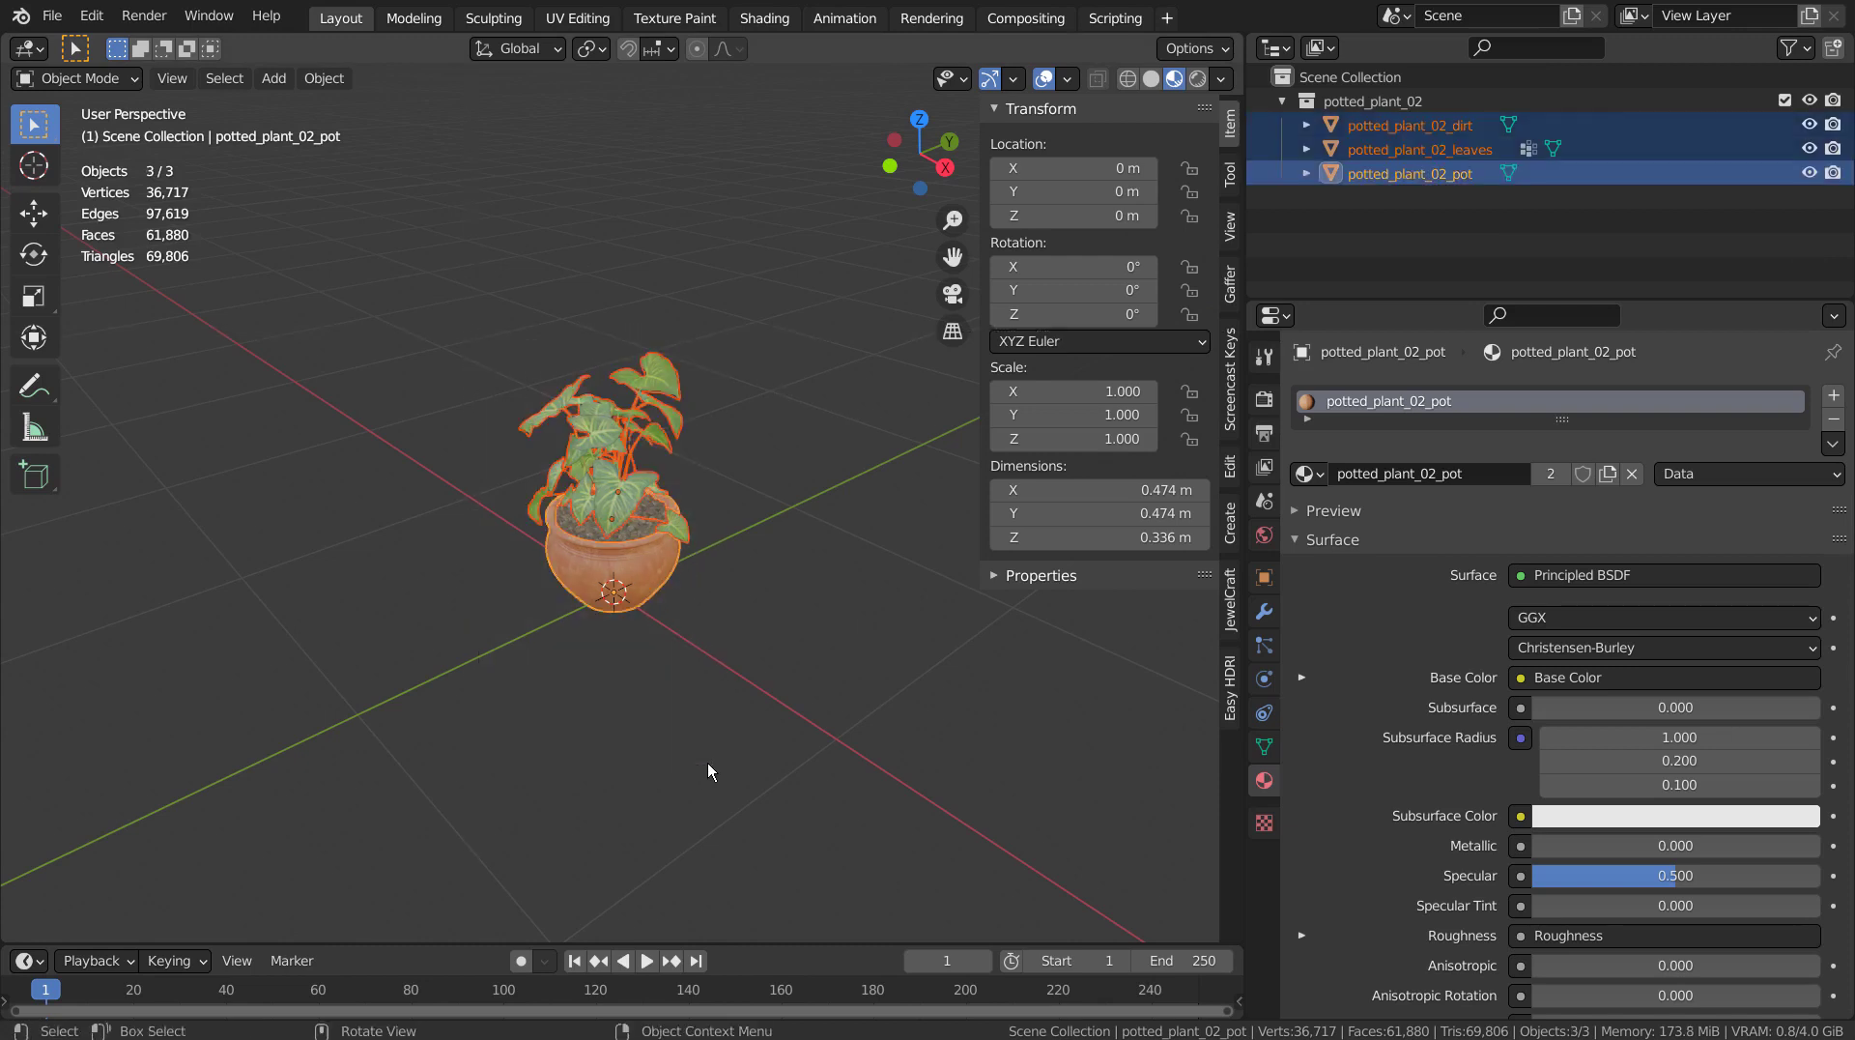
pyautogui.hotkey('ctrl', 'j')
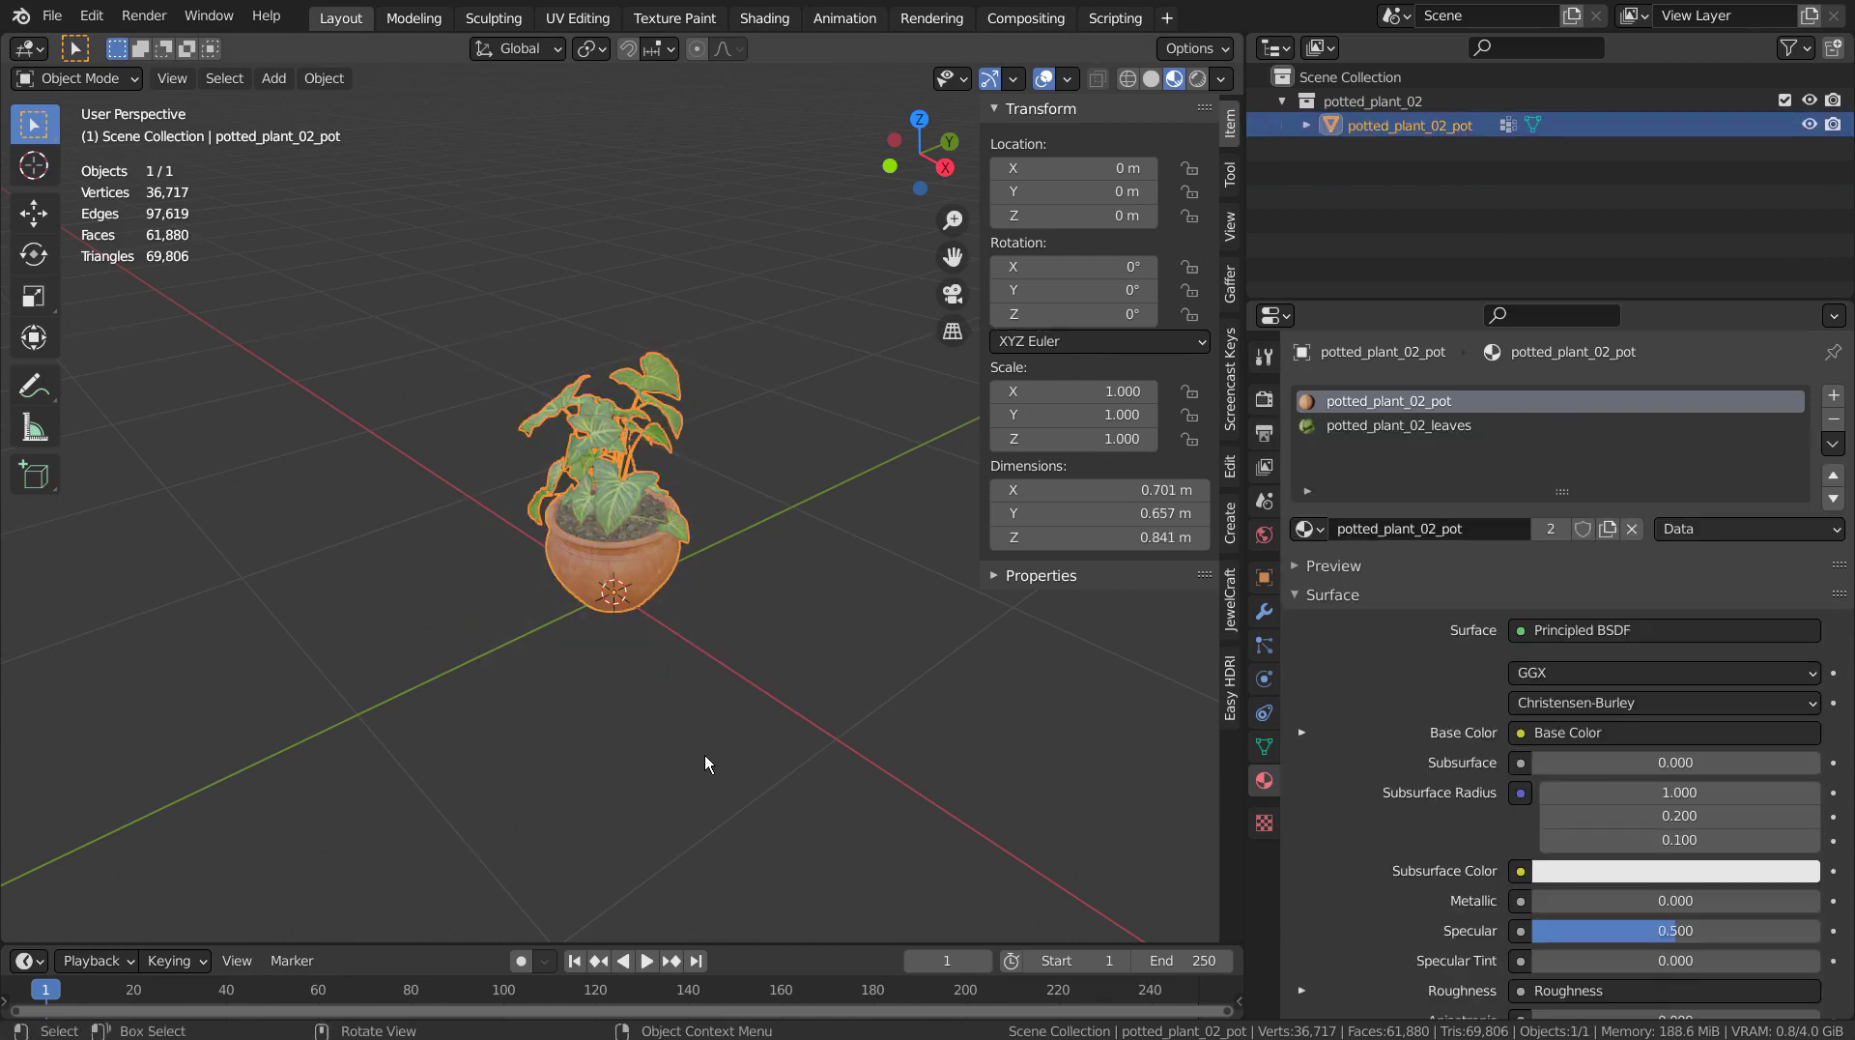
pyautogui.click(750, 686)
pyautogui.click(646, 554)
pyautogui.hotkey('ctrl', 's')
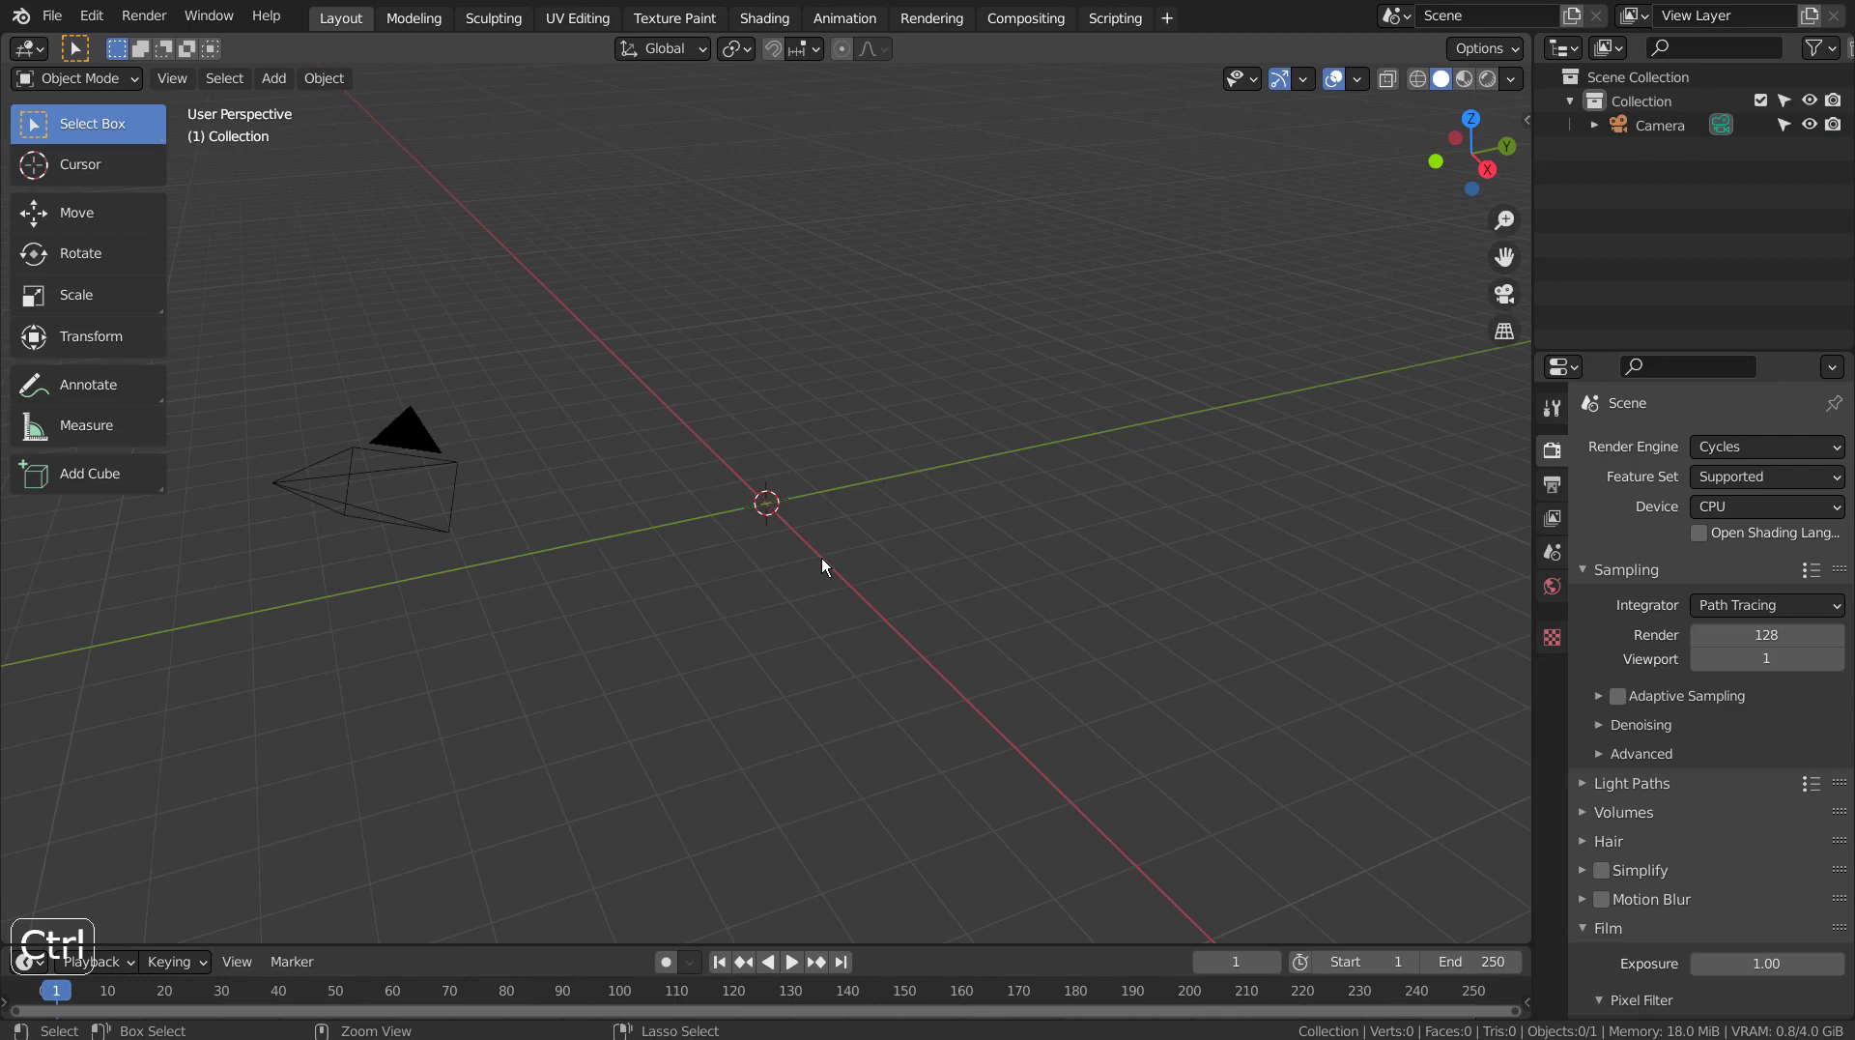
pyautogui.hotkey('ctrl', 'v')
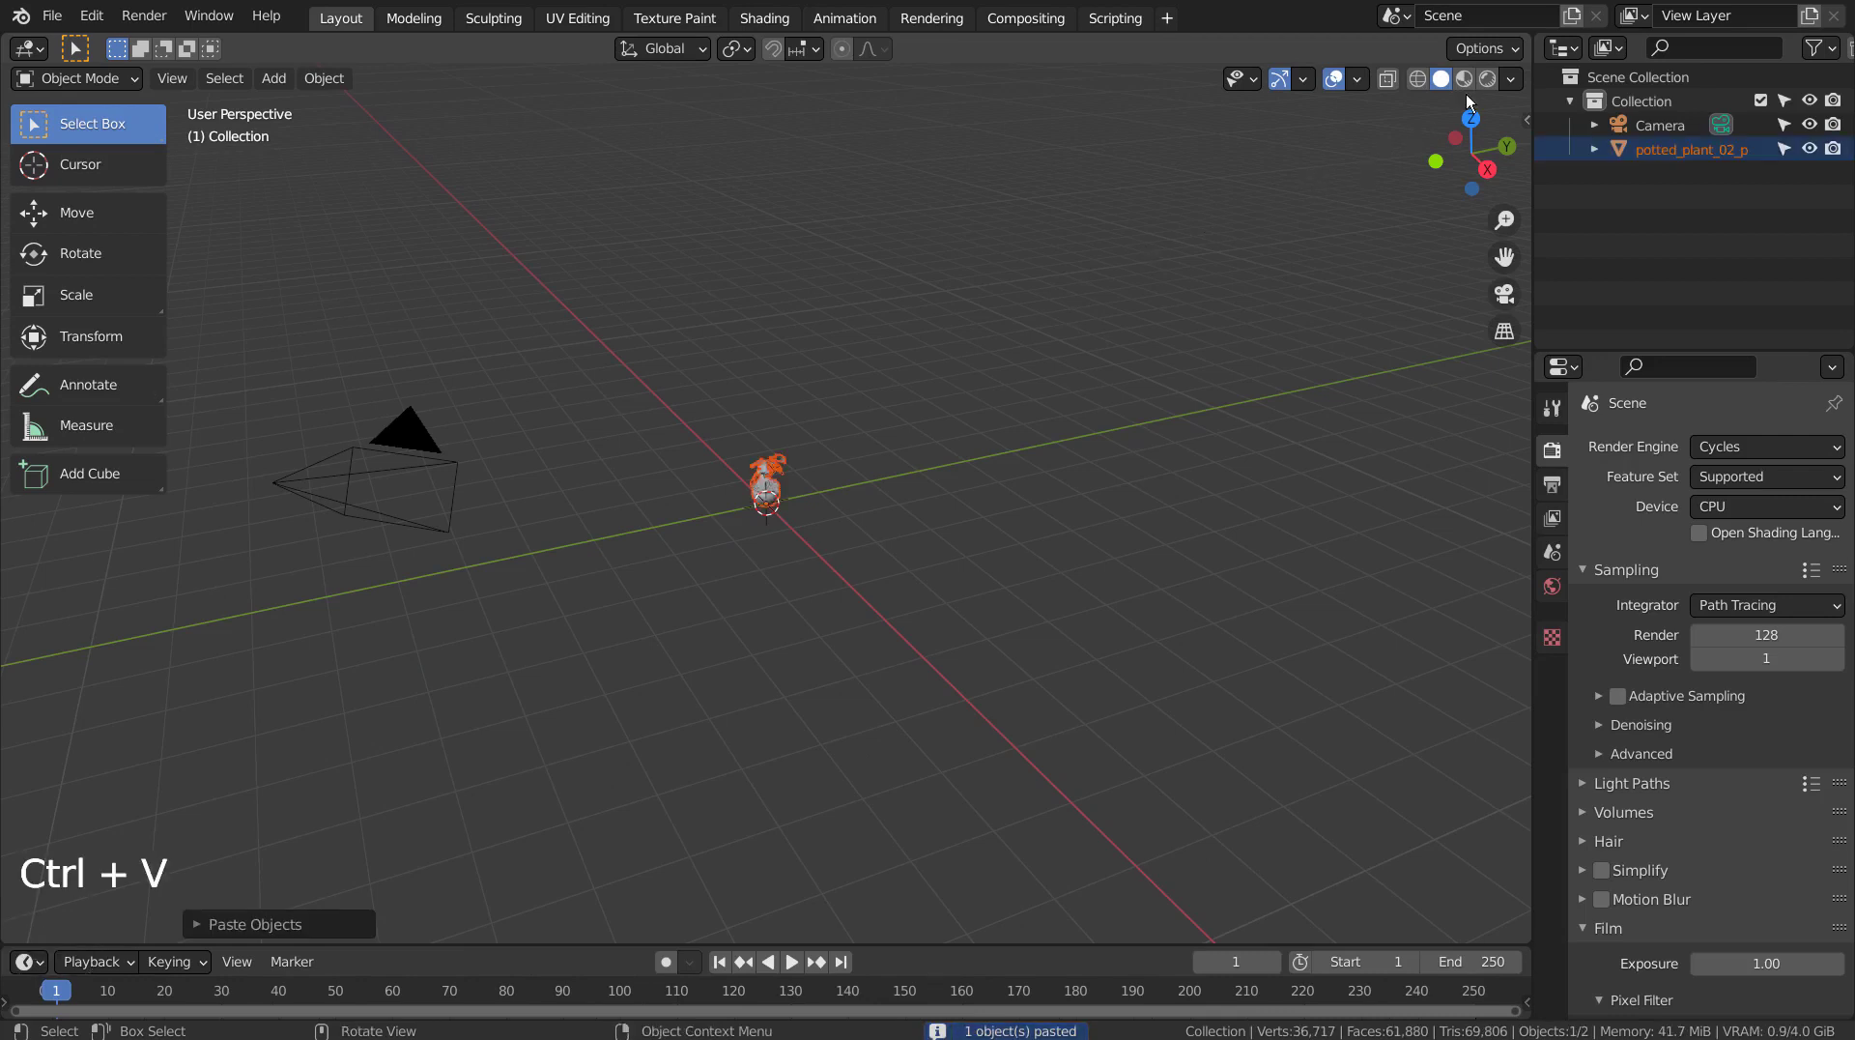
pyautogui.scroll(11, 863, 428)
pyautogui.scroll(-7, 863, 425)
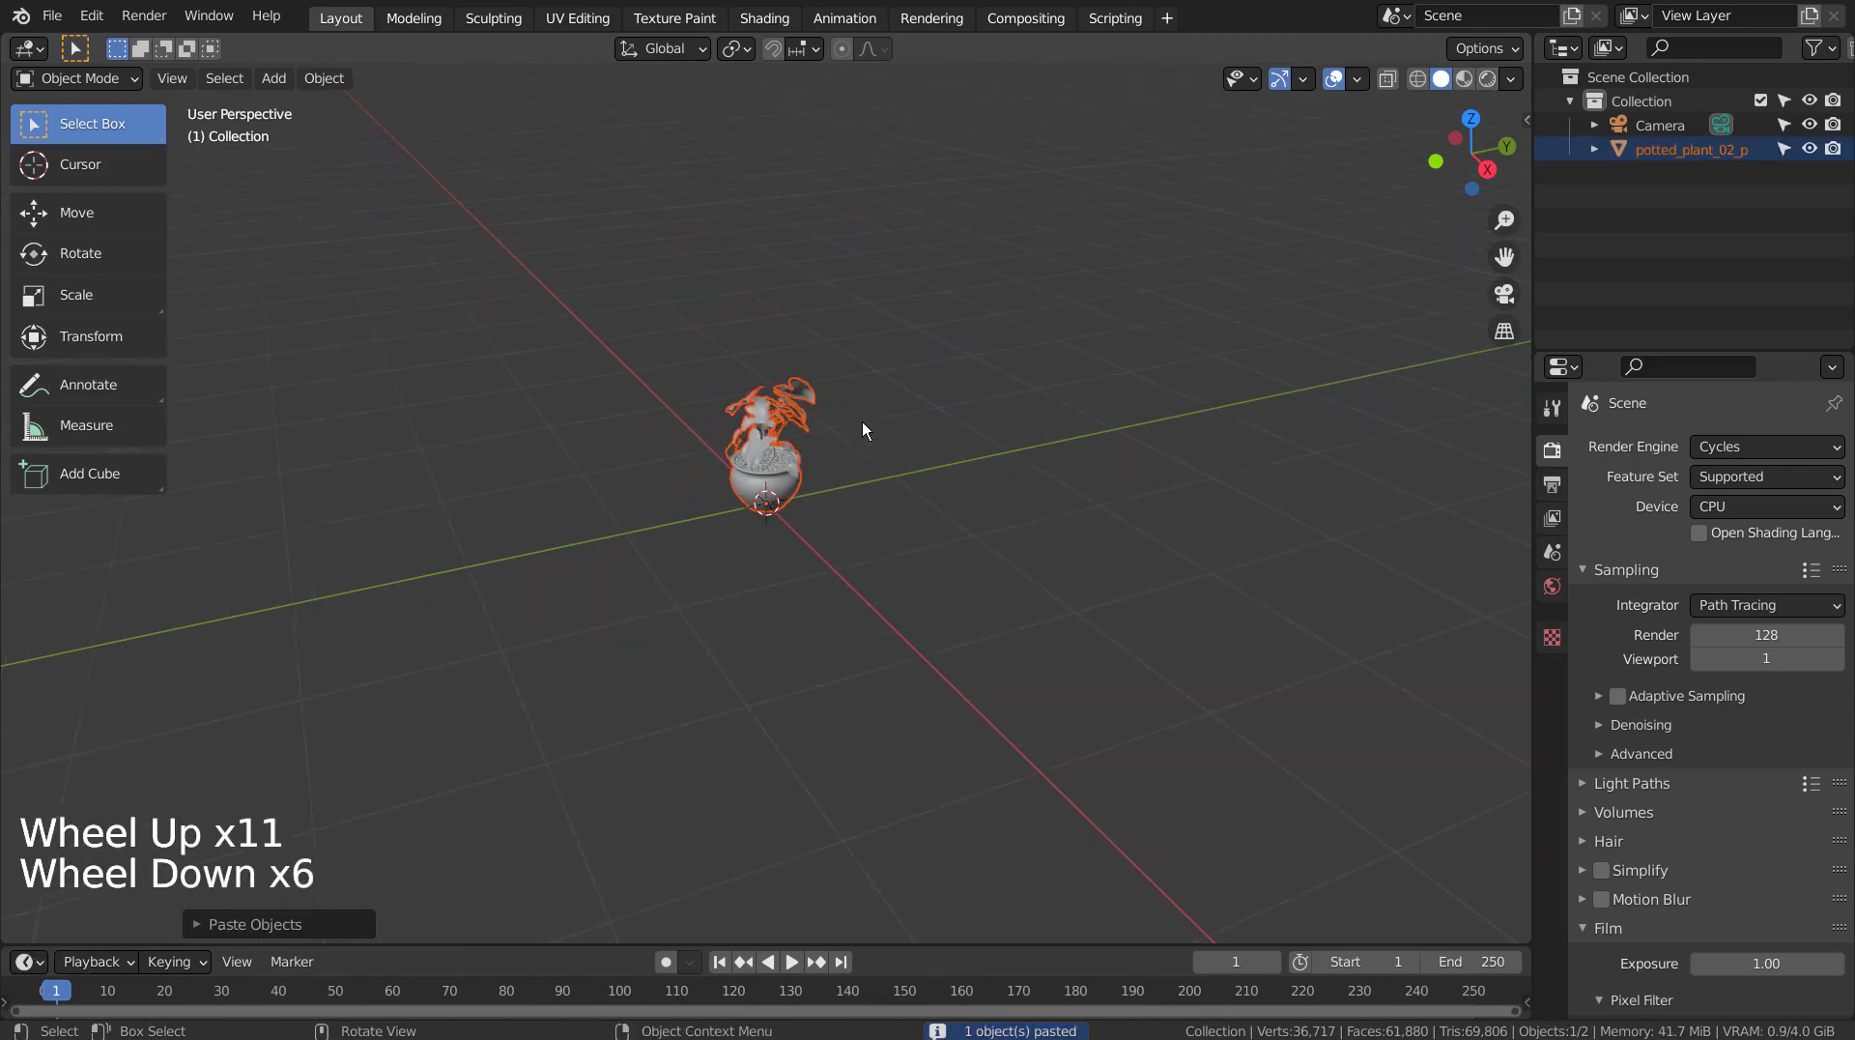
# - Copy wooden_table_02 and paste it into the plant's camera scene
pyautogui.click(977, 523)
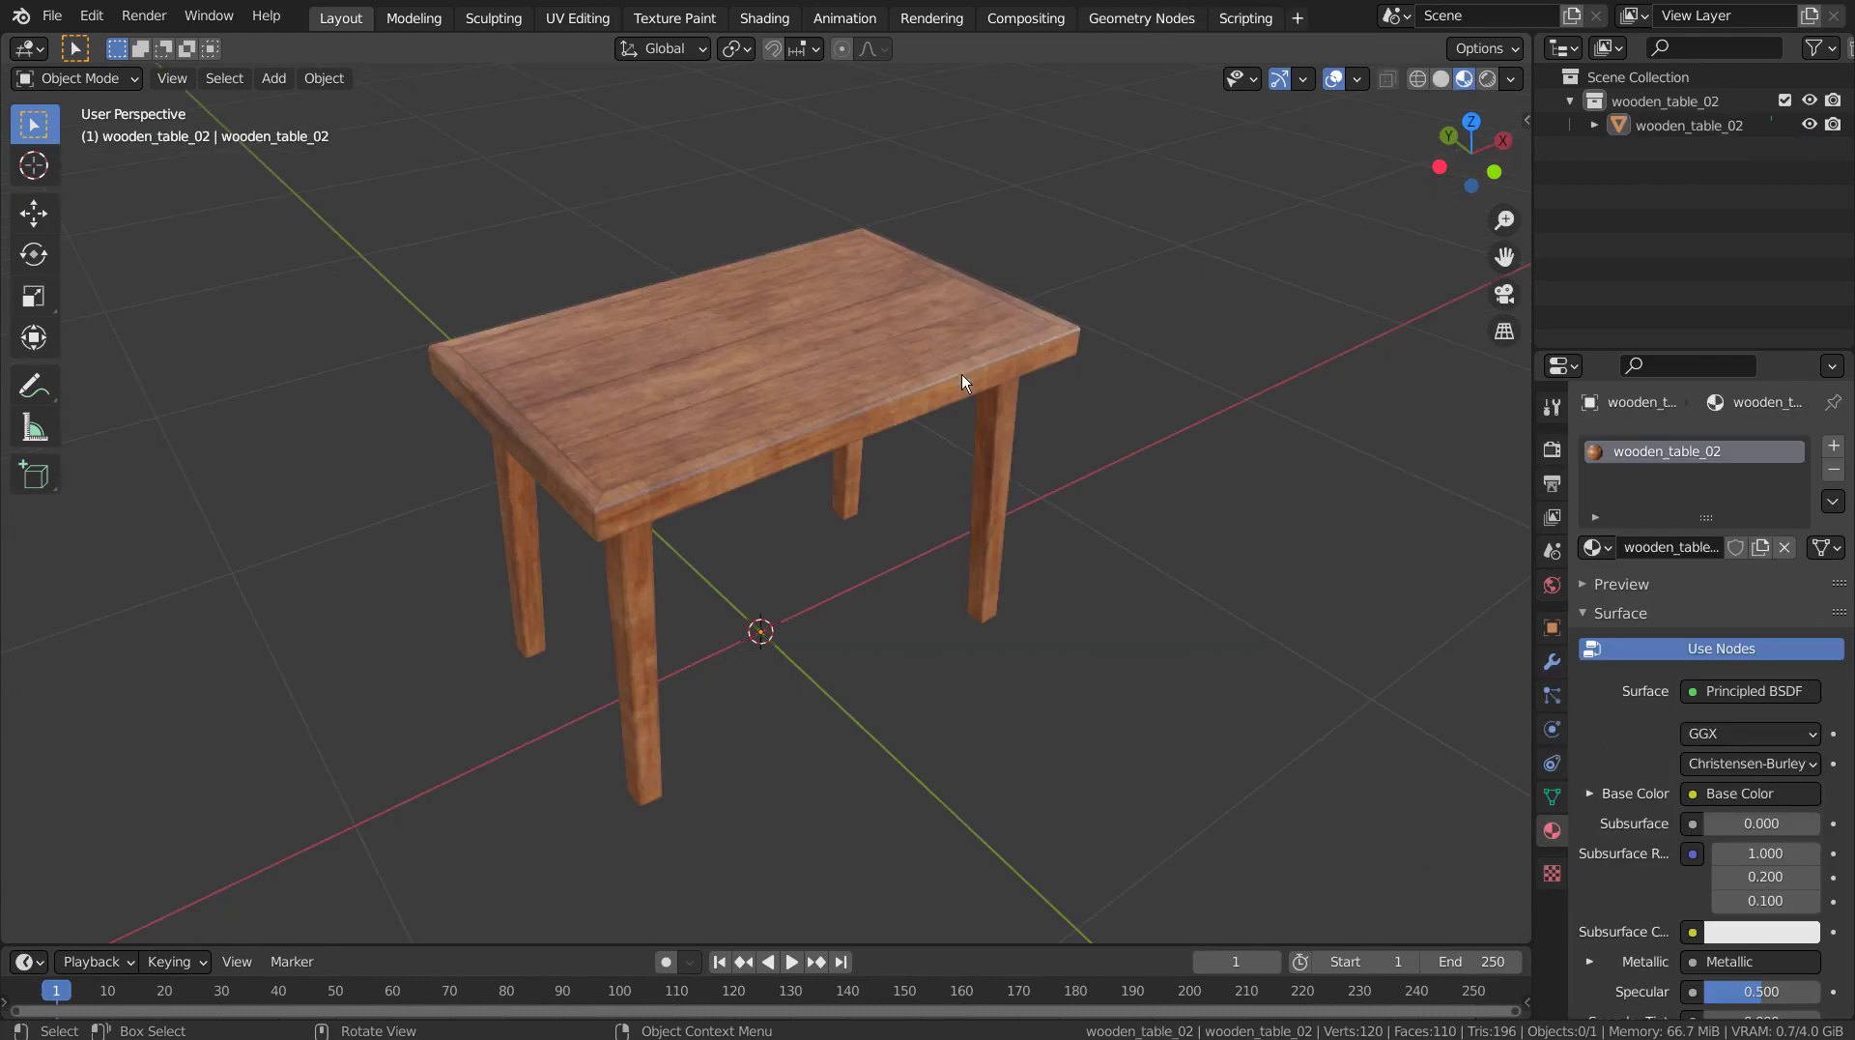
pyautogui.click(961, 377)
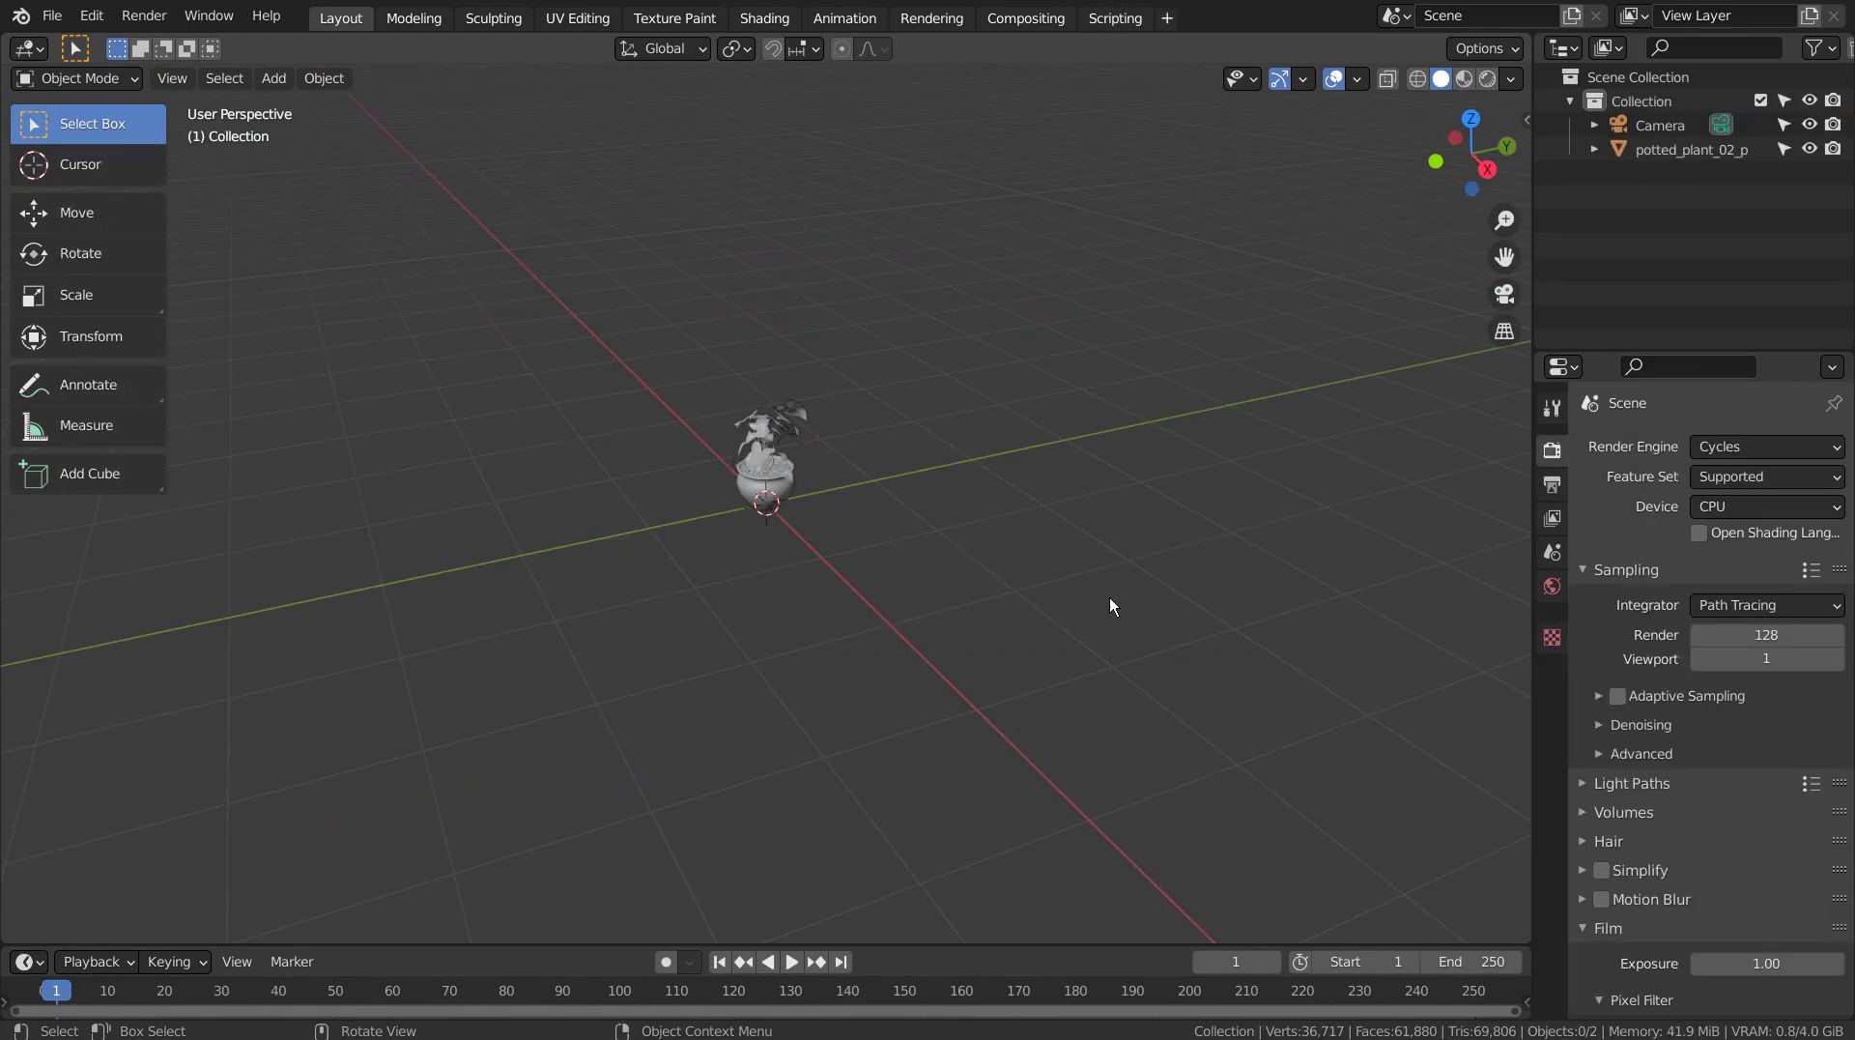
pyautogui.click(1111, 600)
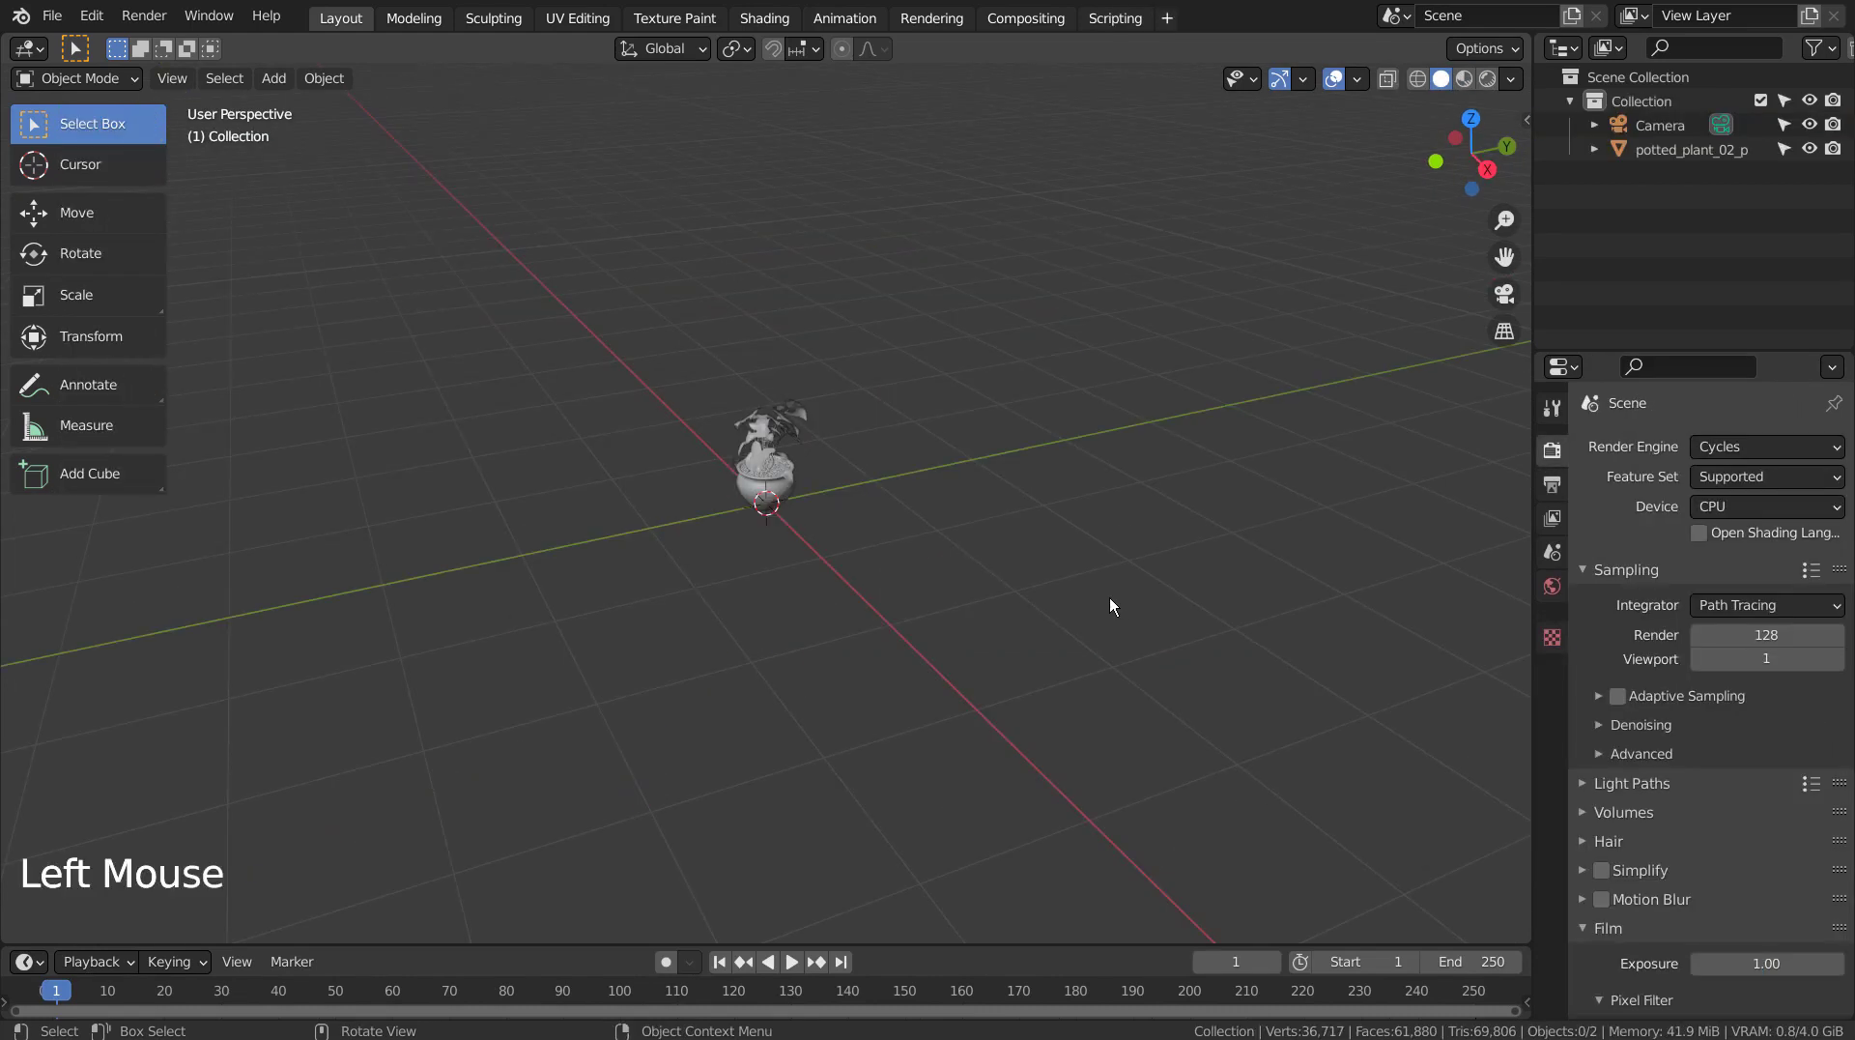
pyautogui.hotkey('ctrl', 'v')
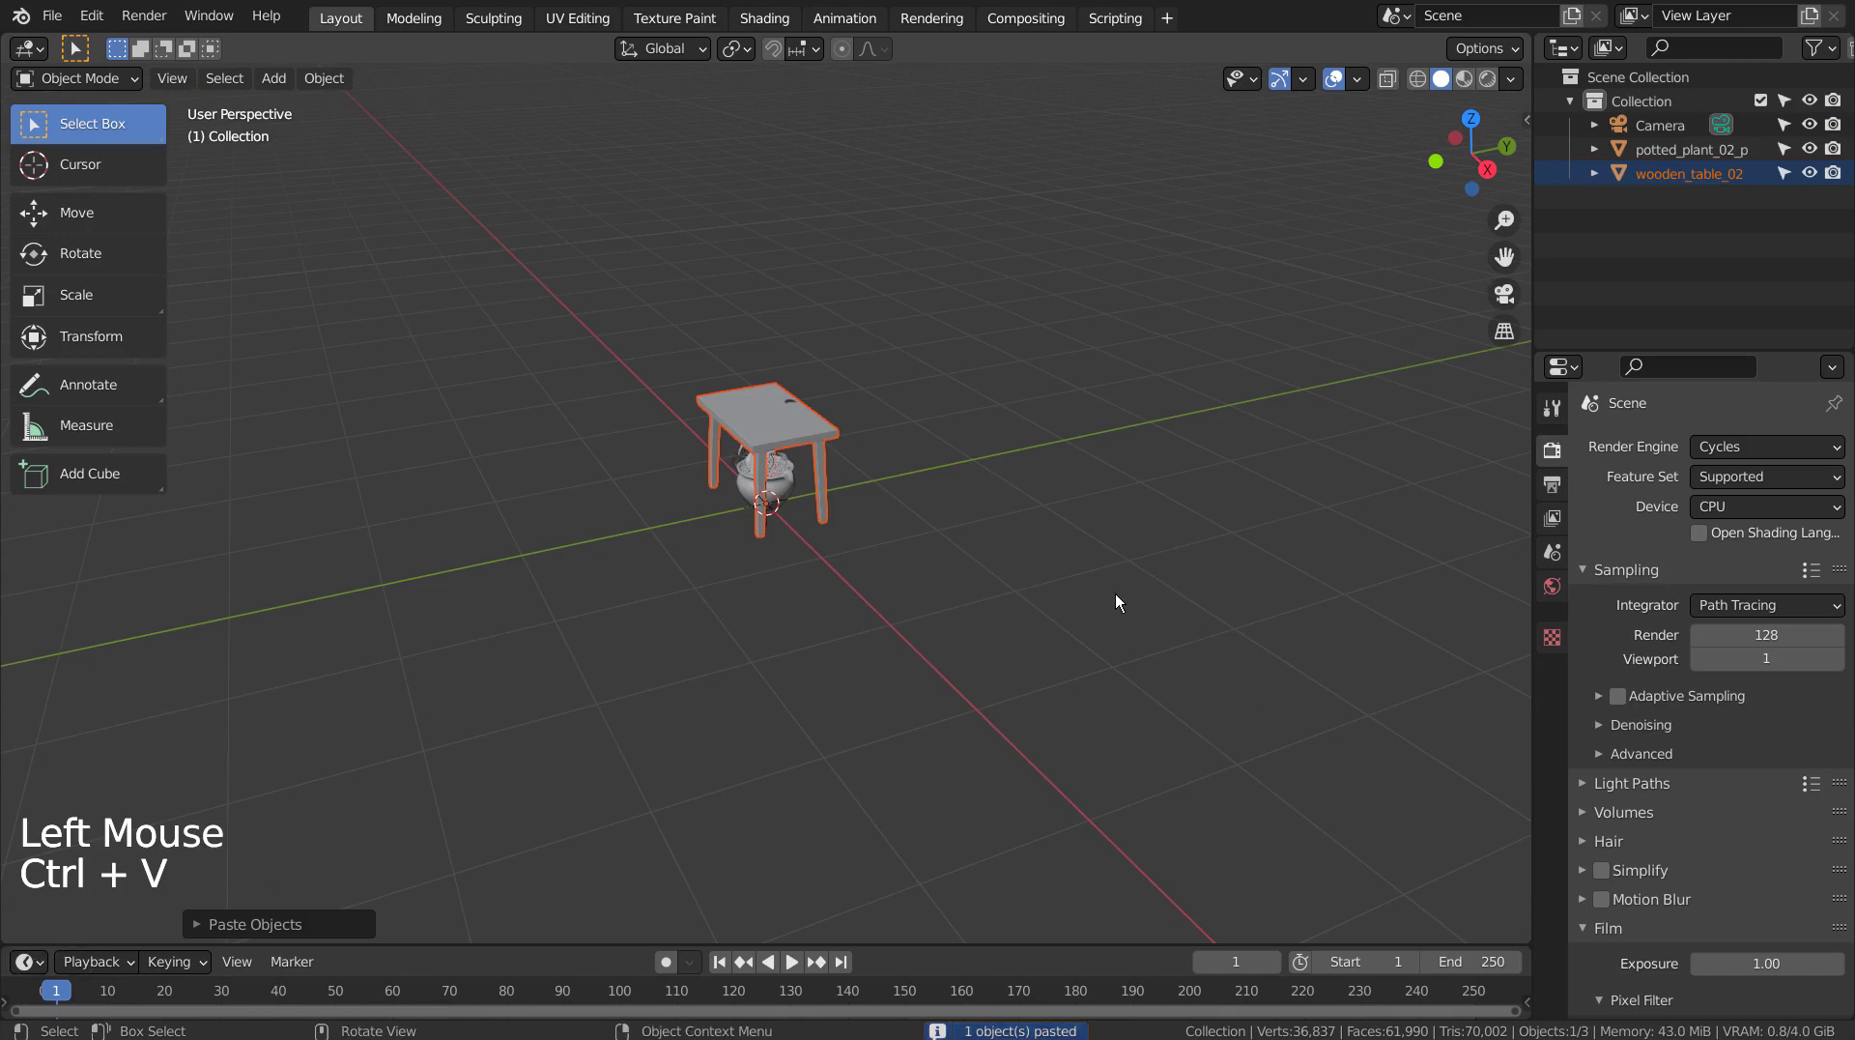
pyautogui.moveTo(1086, 567)
pyautogui.mouseDown(button='middle')
pyautogui.moveTo(1118, 549)
pyautogui.moveTo(1066, 549)
pyautogui.mouseUp(button='middle')
pyautogui.scroll(5, 1030, 524)
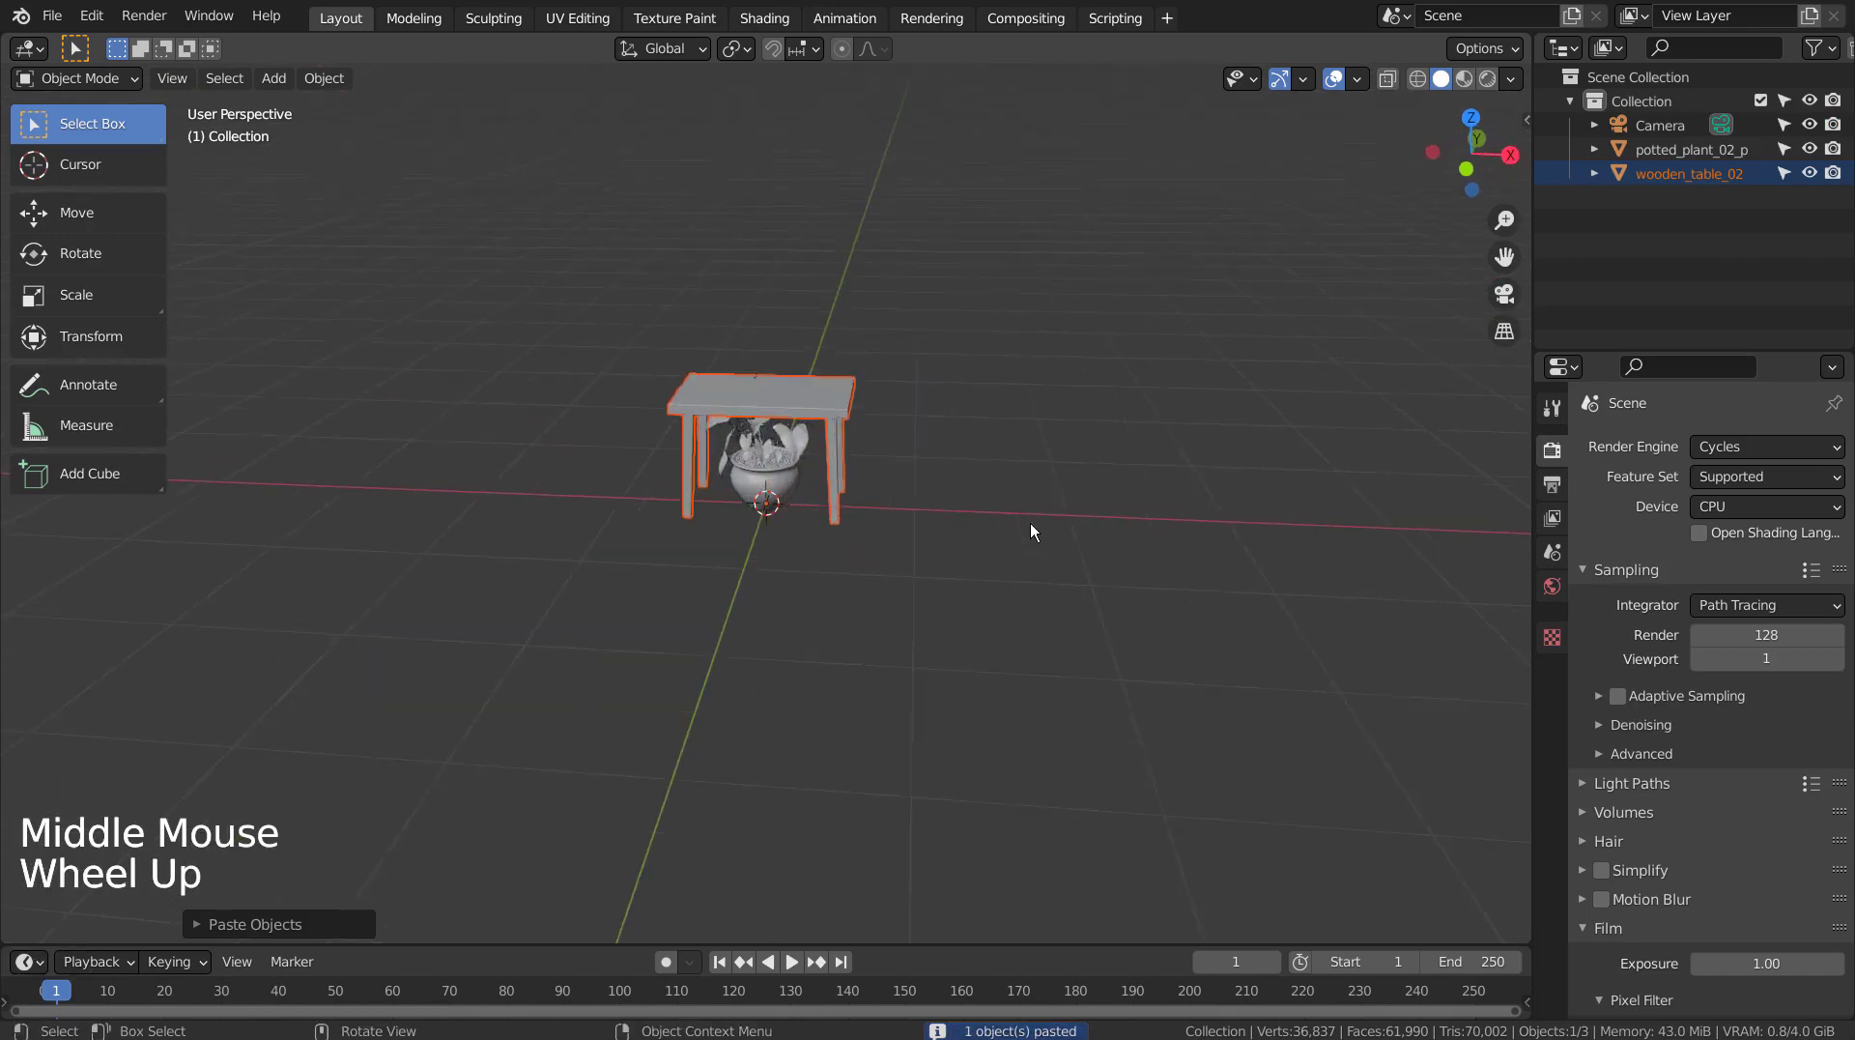
# - Lift the potted plant onto the table top and scale it down to about 0.53
pyautogui.click(755, 450)
pyautogui.press('KP_1')
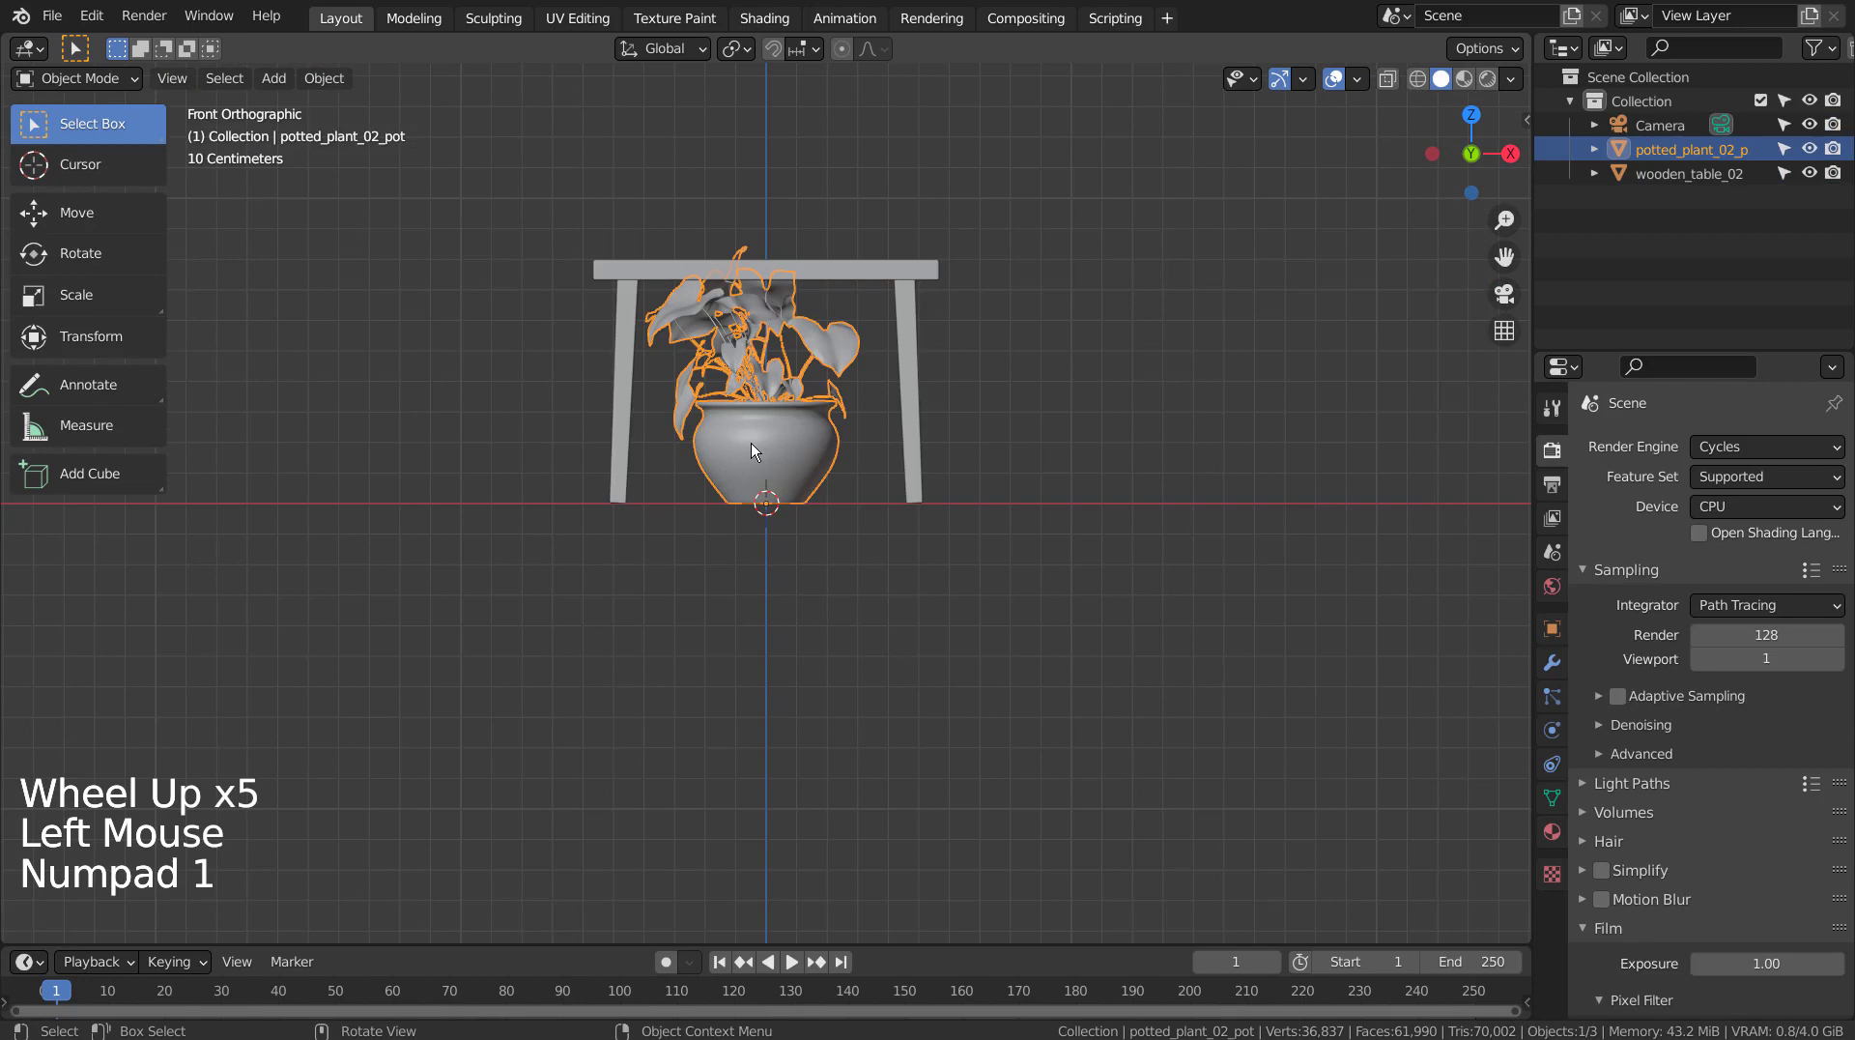
pyautogui.keyDown('shift'); pyautogui.moveTo(1301, 178); pyautogui.dragTo(1217, 517, button='middle'); pyautogui.keyUp('shift')
pyautogui.scroll(2, 1153, 547)
pyautogui.press('g')
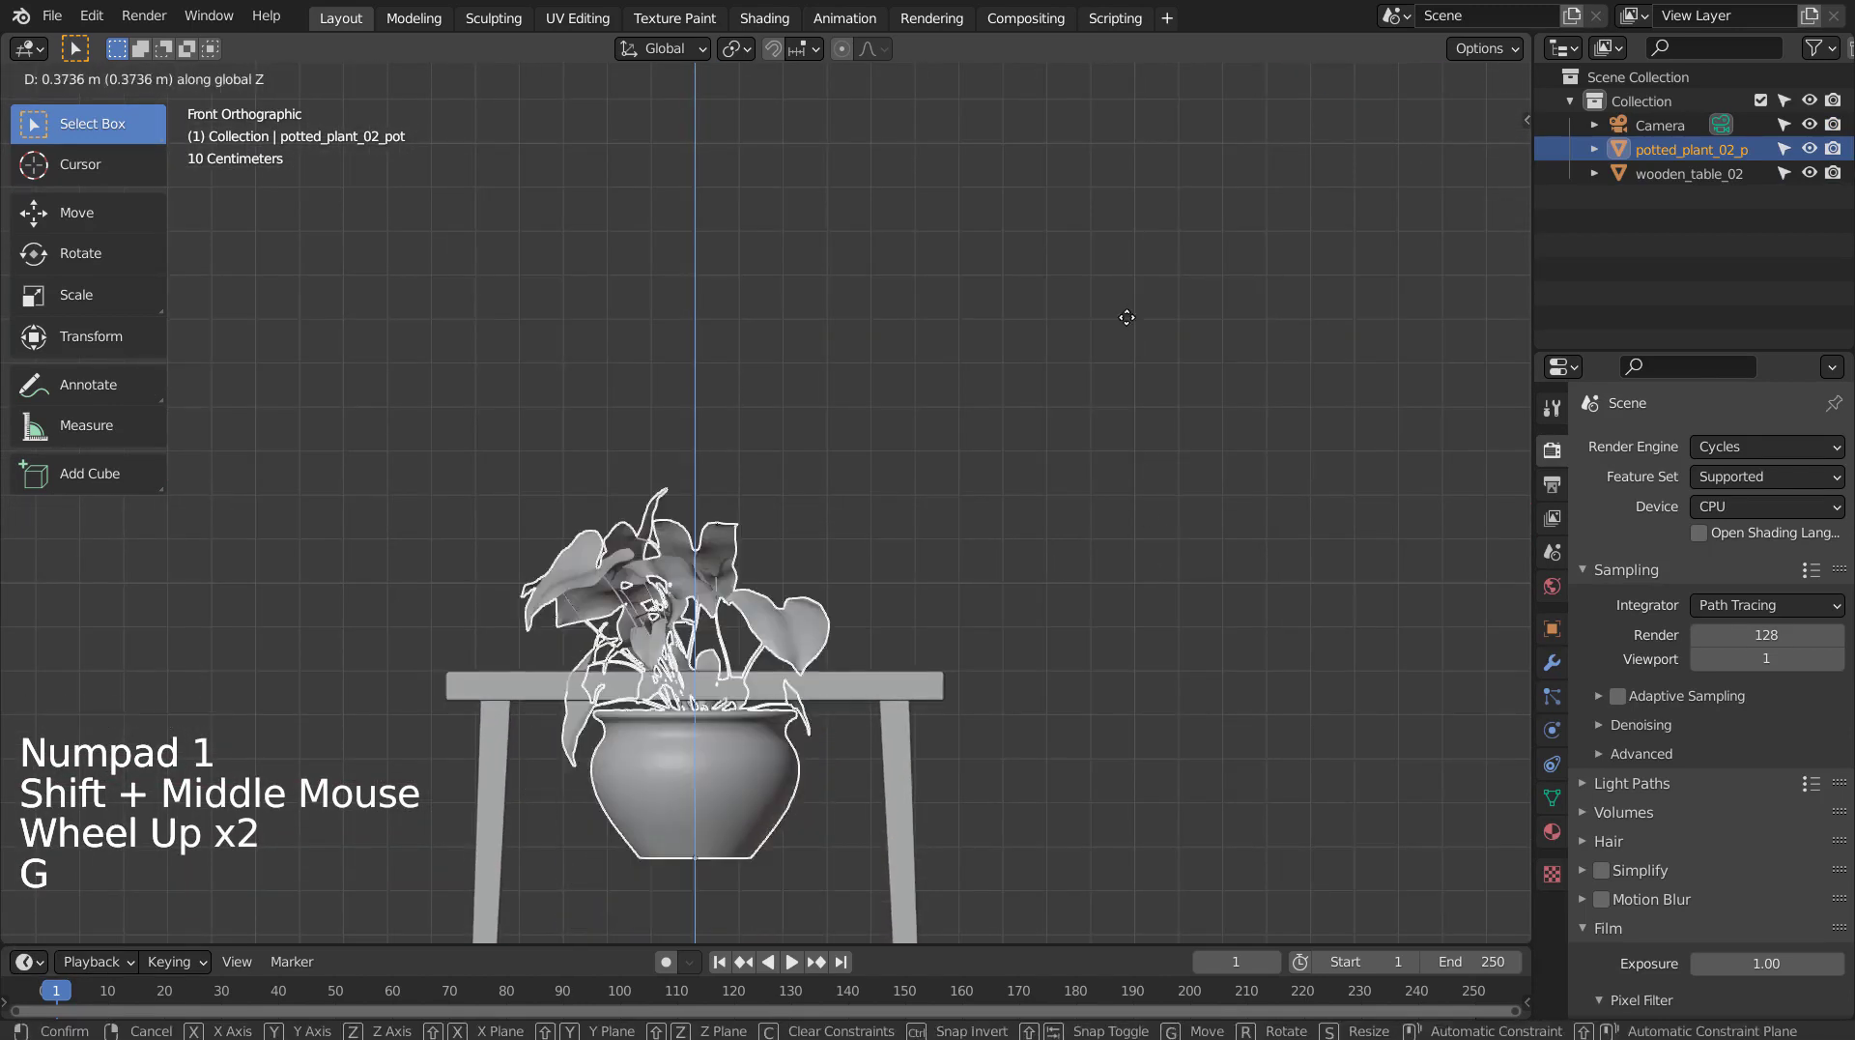
pyautogui.click(1102, 211)
pyautogui.press('s')
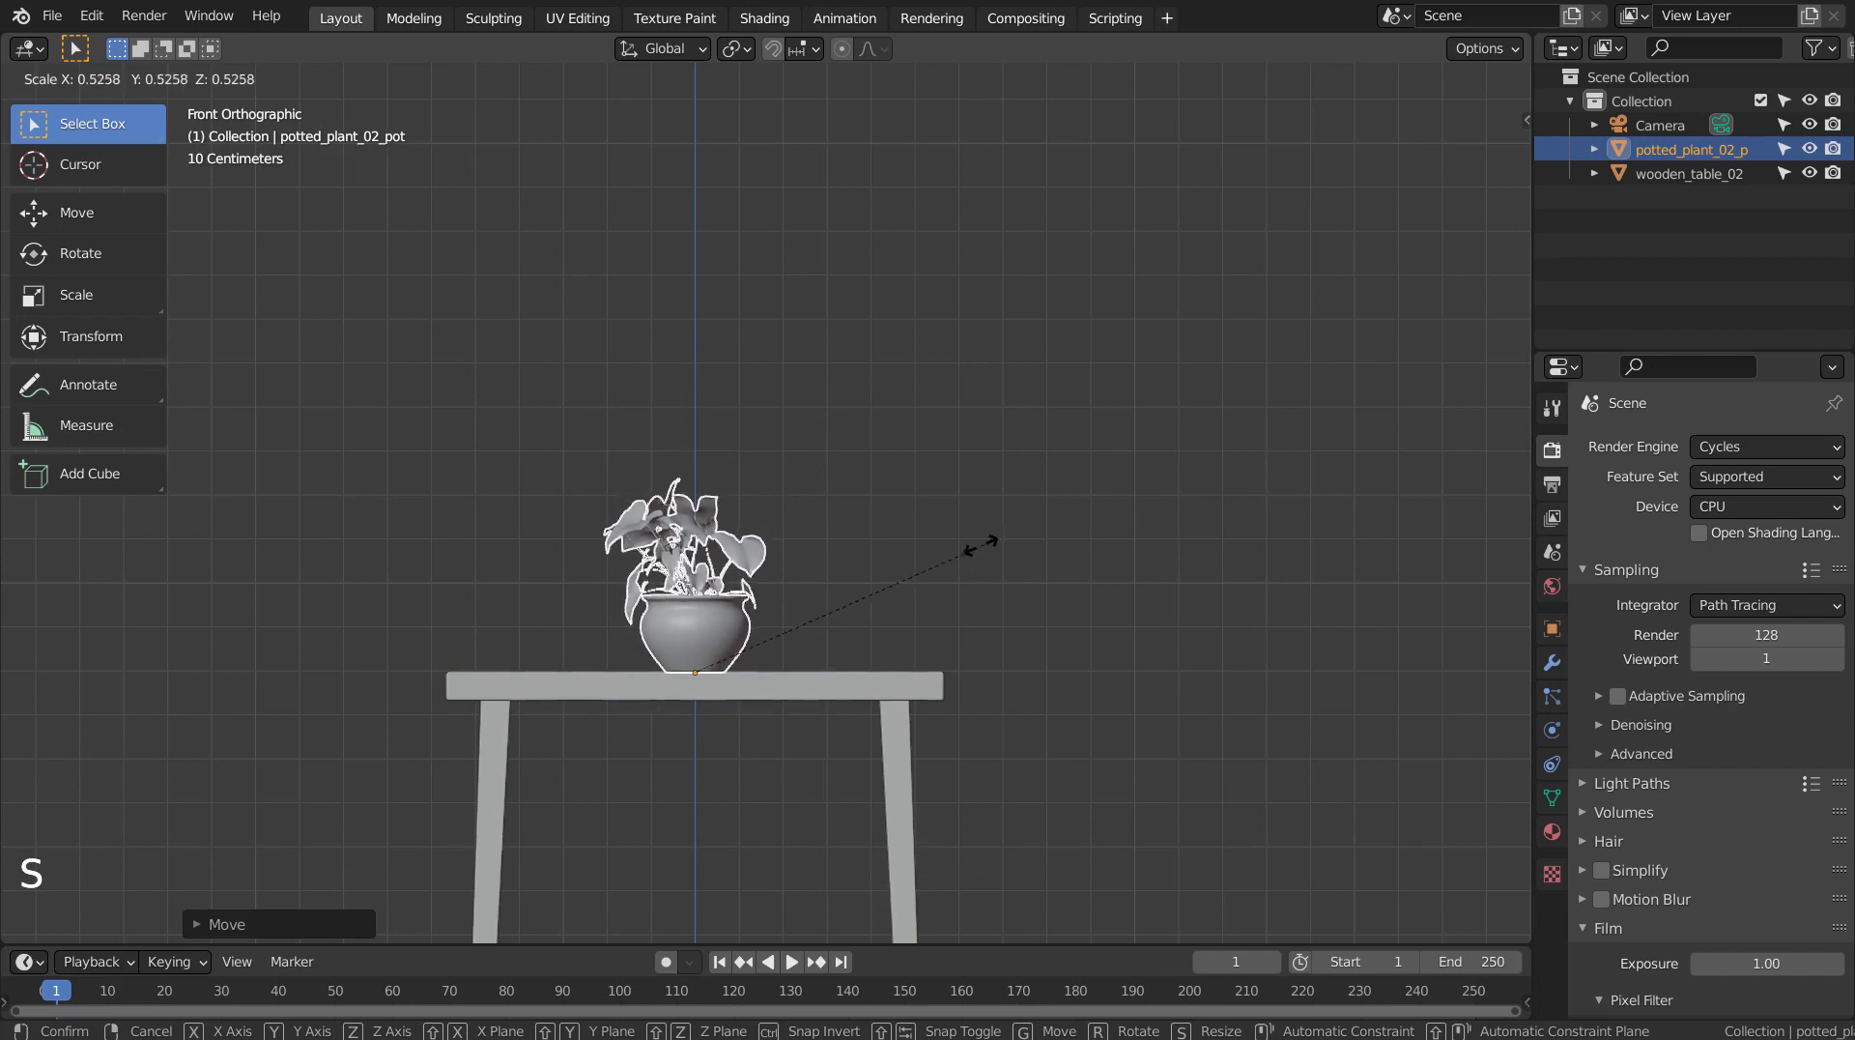
pyautogui.click(1053, 549)
pyautogui.moveTo(1109, 566)
pyautogui.mouseDown(button='middle')
pyautogui.moveTo(945, 674)
pyautogui.moveTo(750, 636)
pyautogui.moveTo(1082, 571)
pyautogui.mouseUp(button='middle')
pyautogui.click(1081, 571)
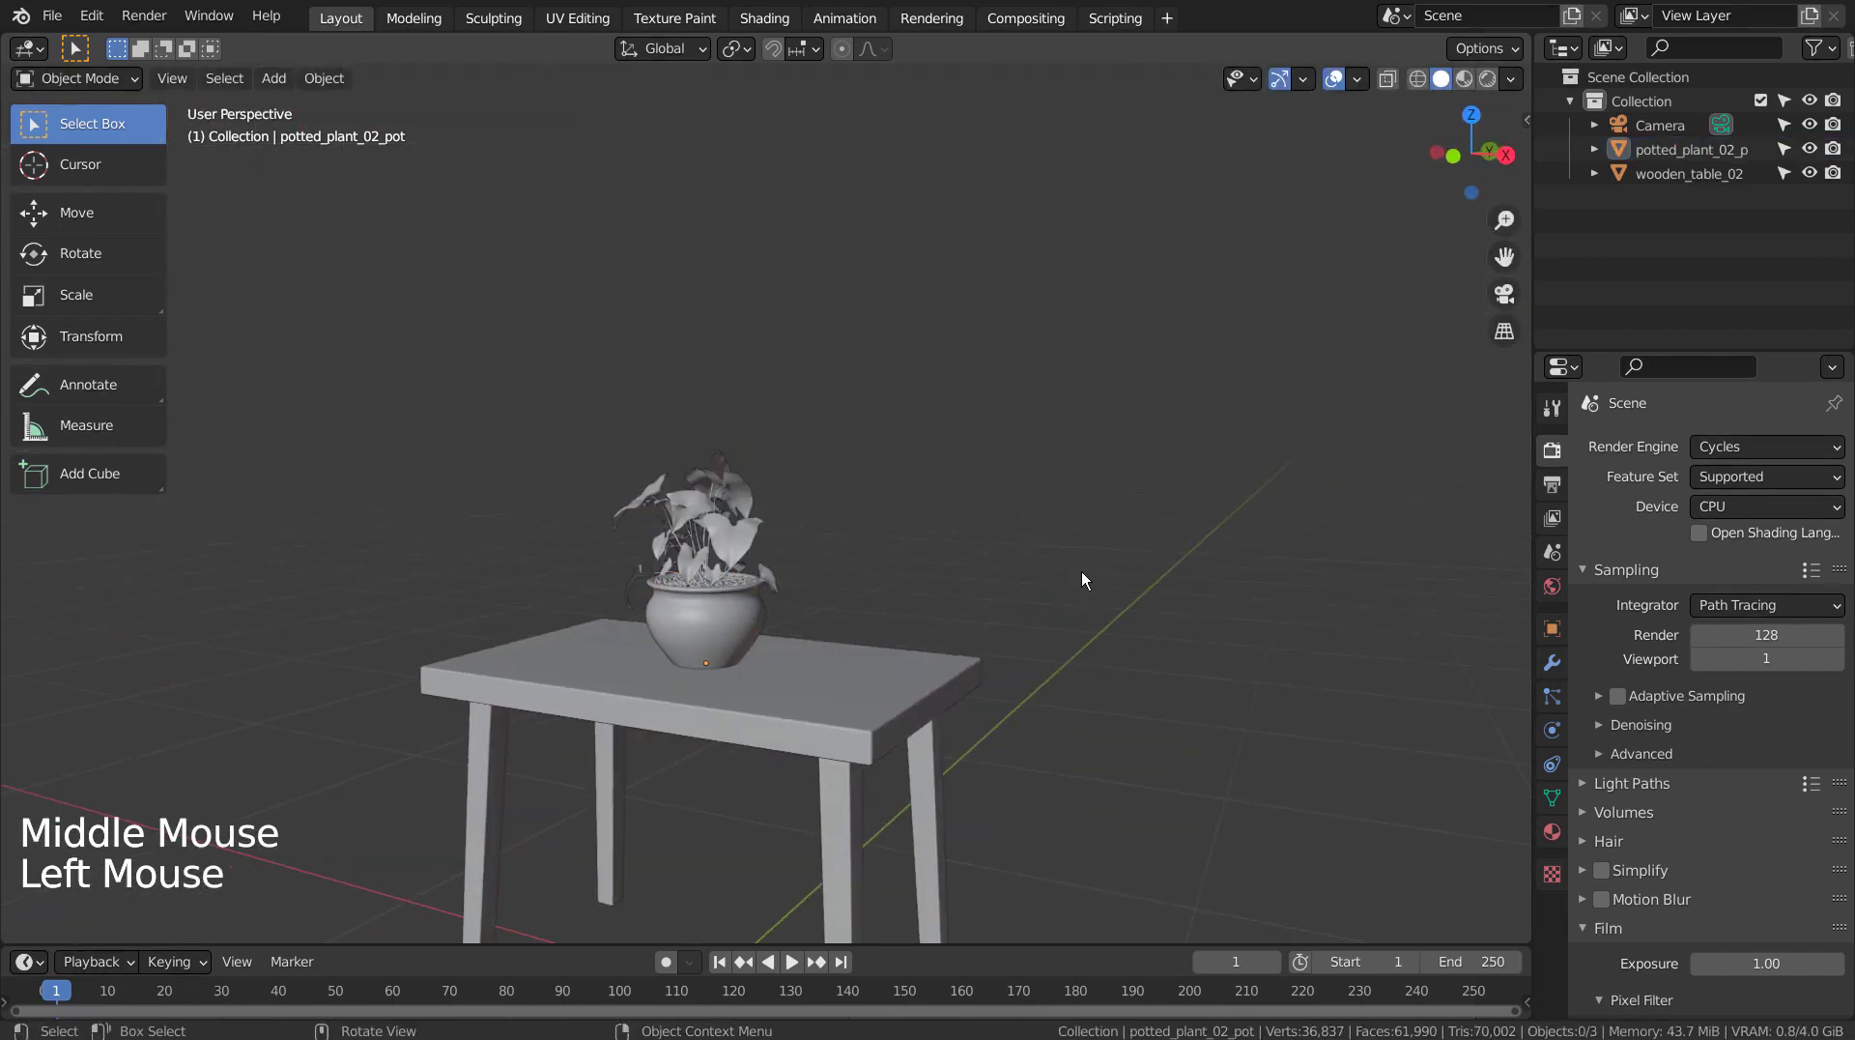
# - Add a plane, rotate it 90° on X to stand upright, and start moving it back in Right view
pyautogui.hotkey('shift', 'a')
pyautogui.moveTo(1063, 530)
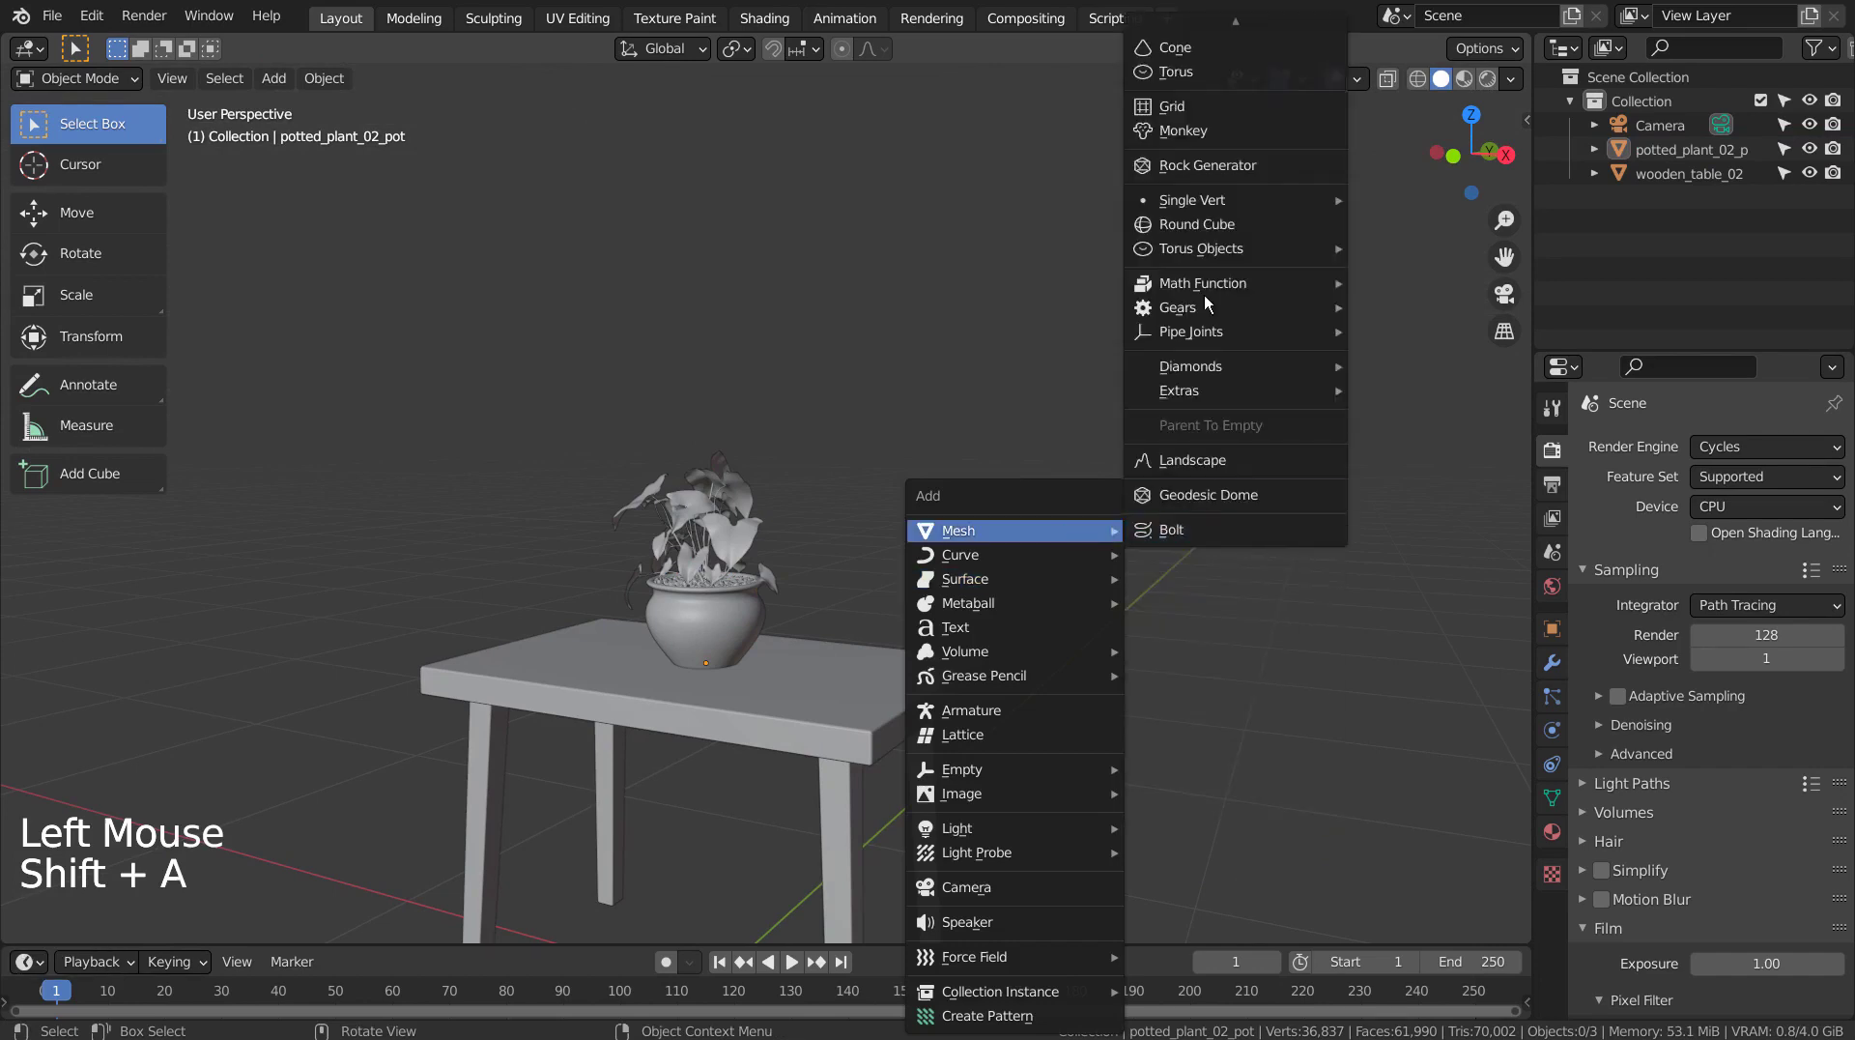
pyautogui.click(1212, 31)
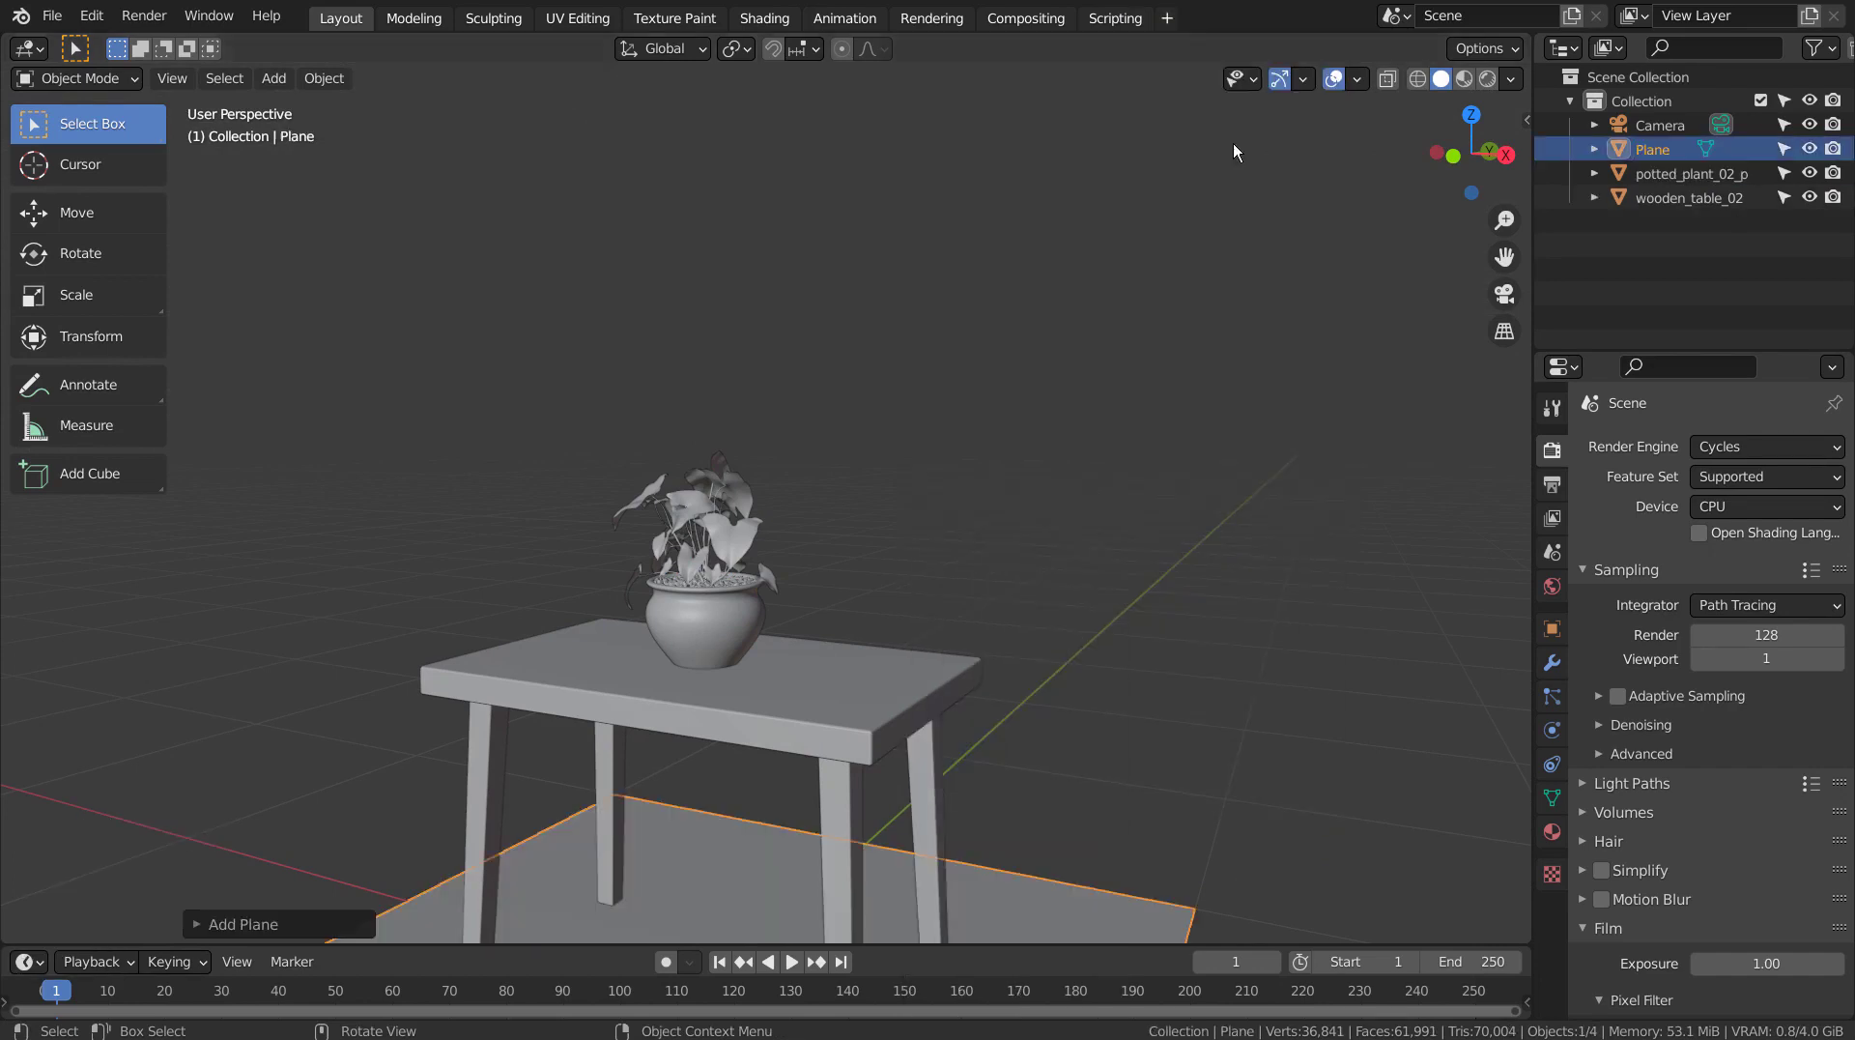
pyautogui.press('r')
pyautogui.press('x')
pyautogui.press('9')
pyautogui.press('0')
pyautogui.press('Return')
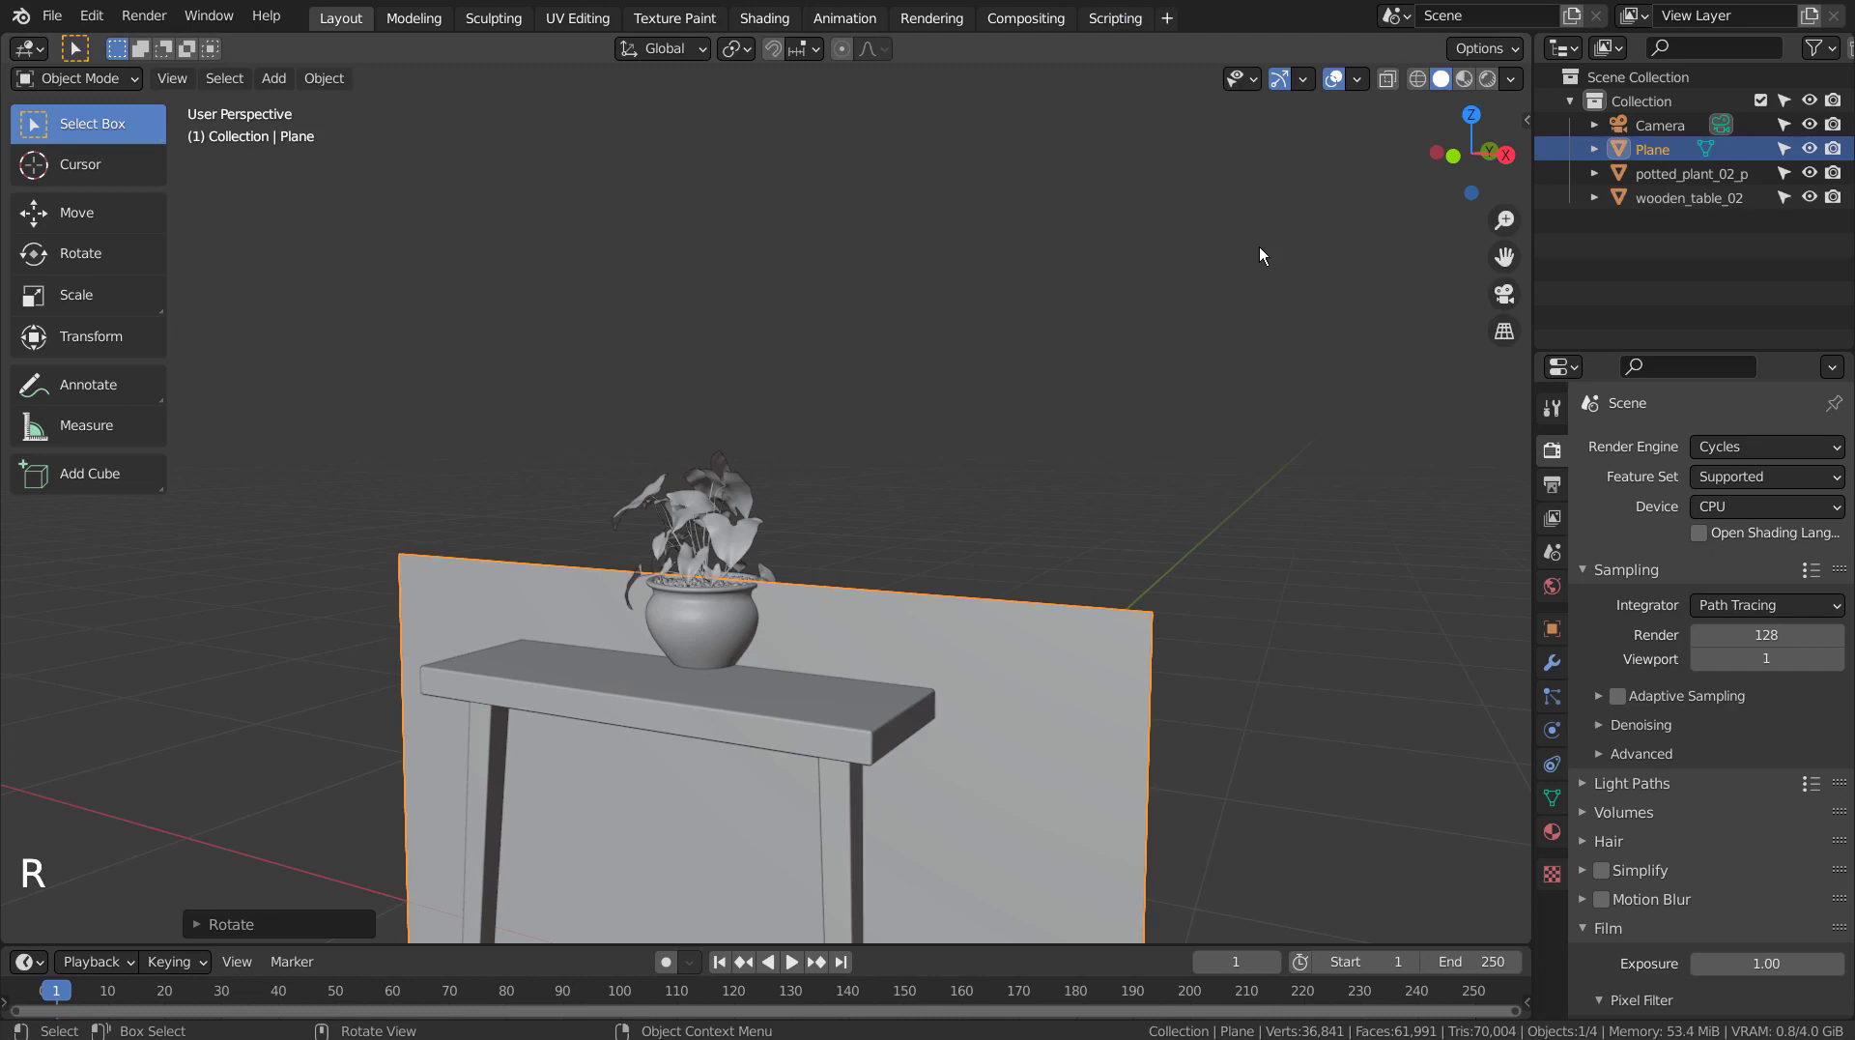
pyautogui.press('KP_3')
pyautogui.press('g')
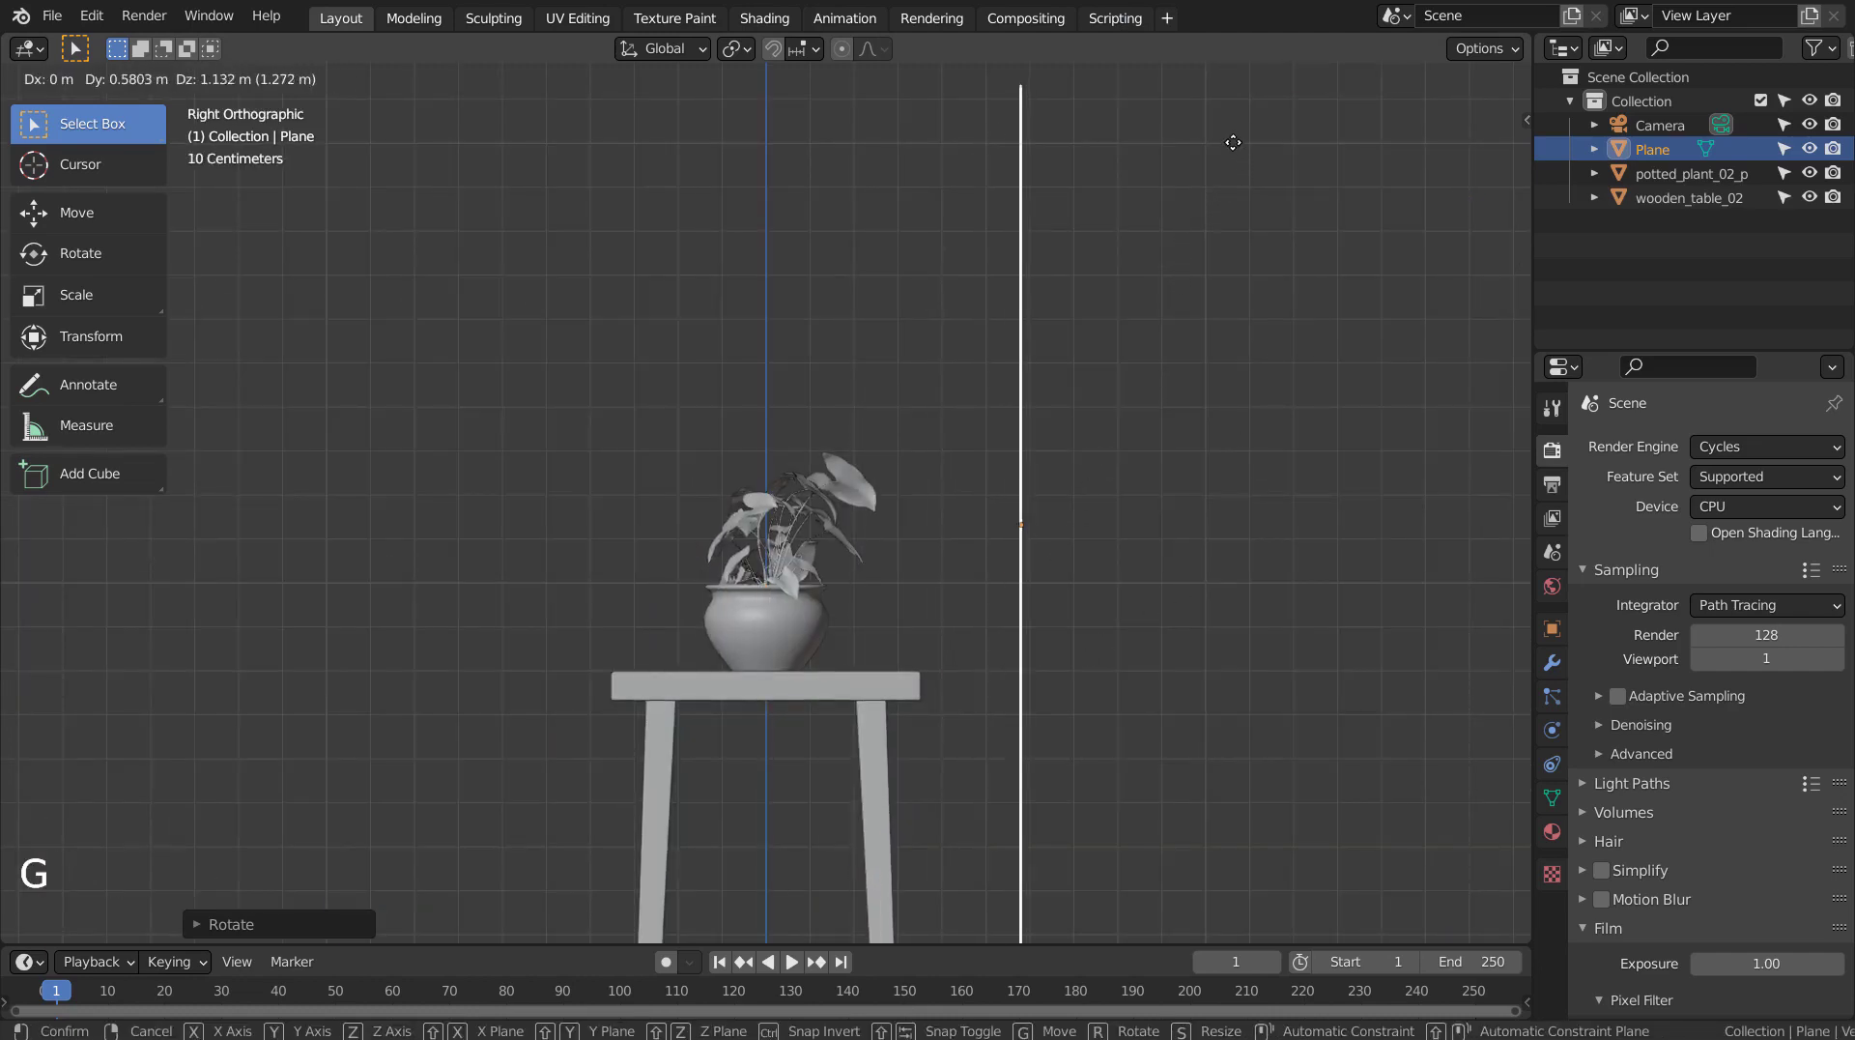
# - Place the backdrop wall behind the table and frame the plant and table in the viewport
pyautogui.click(1229, 236)
pyautogui.press('KP_1')
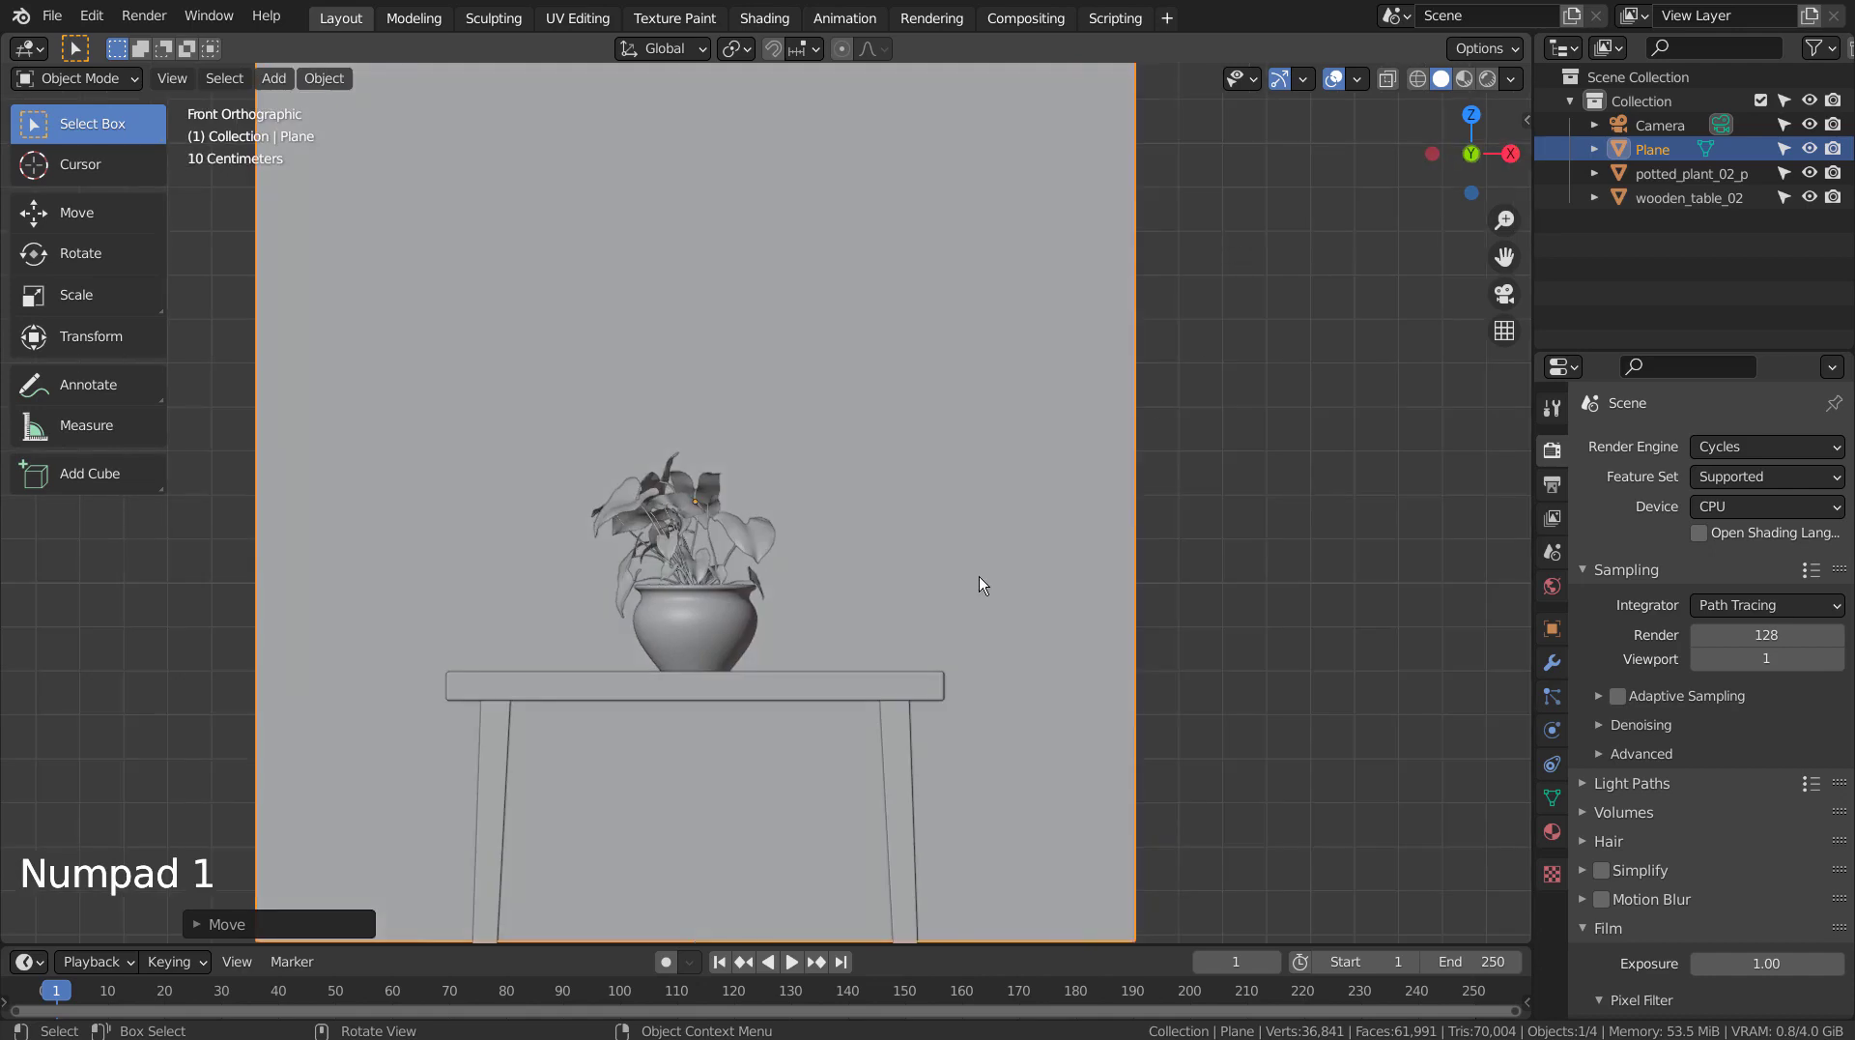
pyautogui.press('KP_8')
pyautogui.press('KP_2')
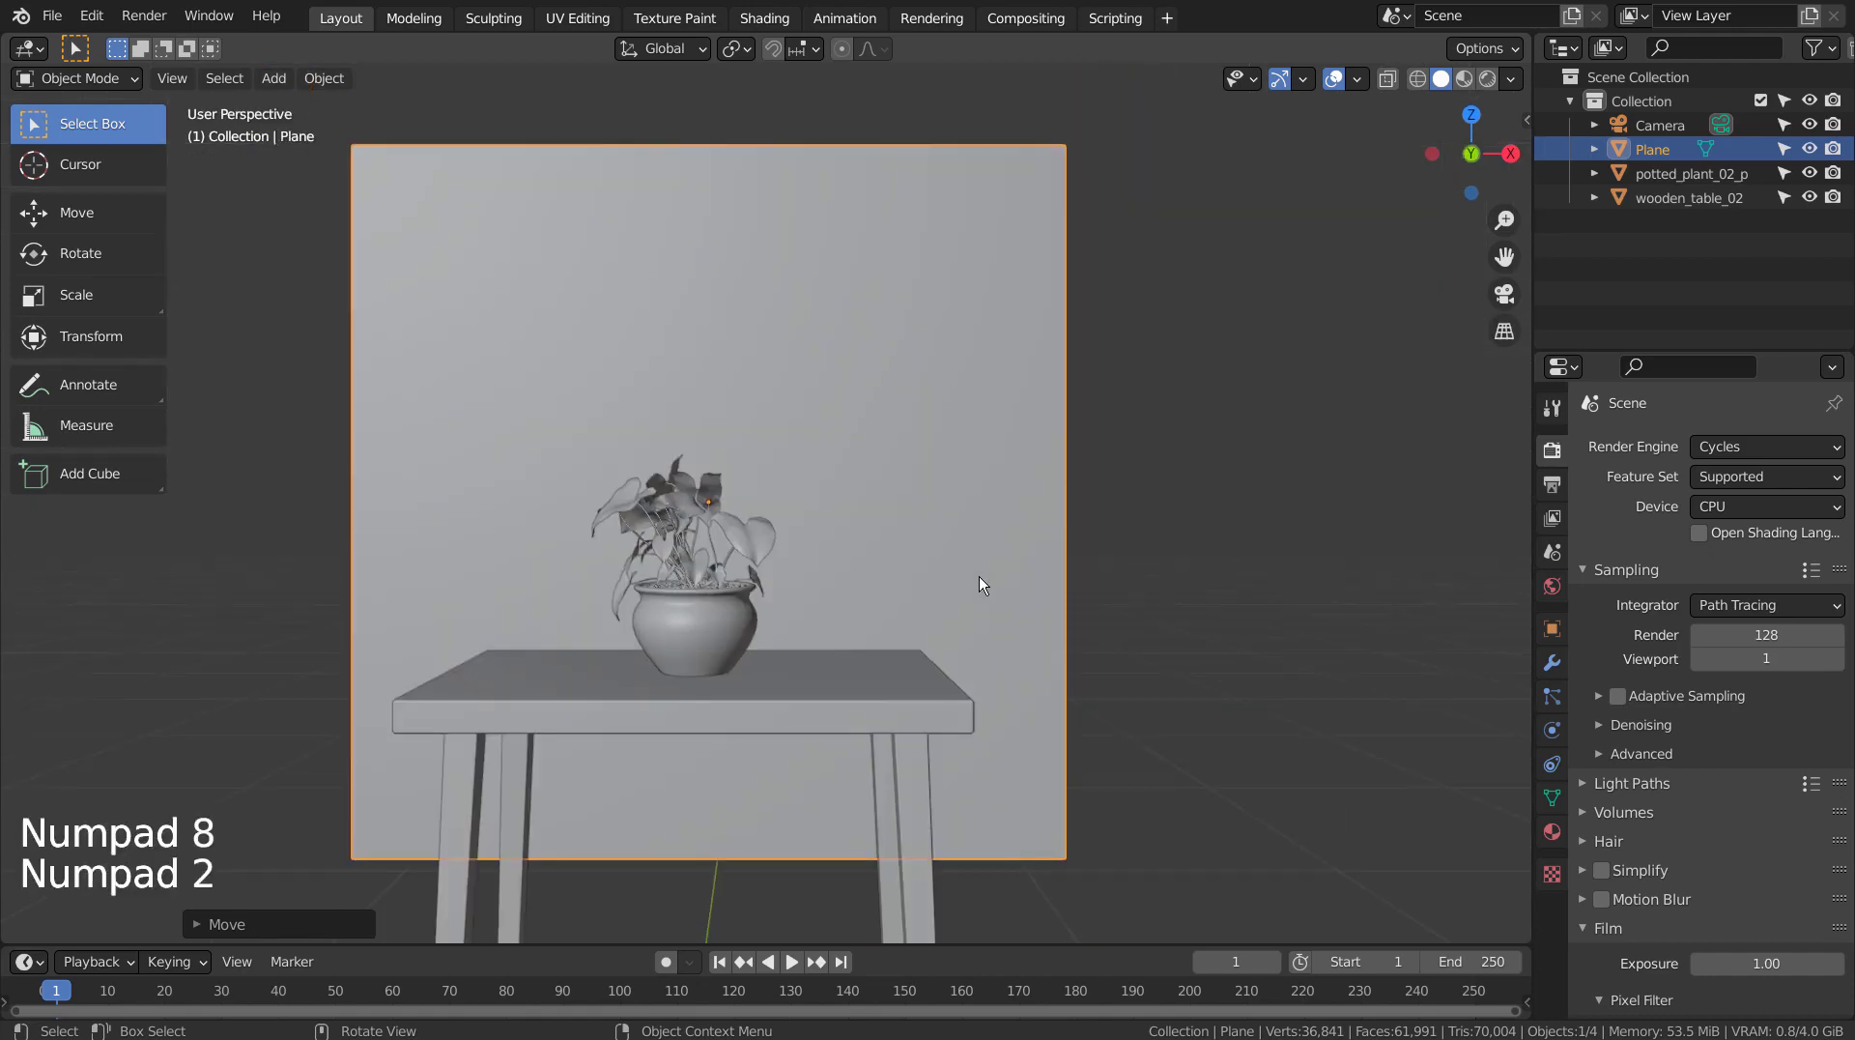
pyautogui.scroll(3, 978, 576)
pyautogui.keyDown('shift'); pyautogui.moveTo(999, 805); pyautogui.dragTo(1174, 692, button='middle'); pyautogui.keyUp('shift')
pyautogui.press('KP_0')
pyautogui.press('KP_1')
pyautogui.scroll(3, 1215, 599)
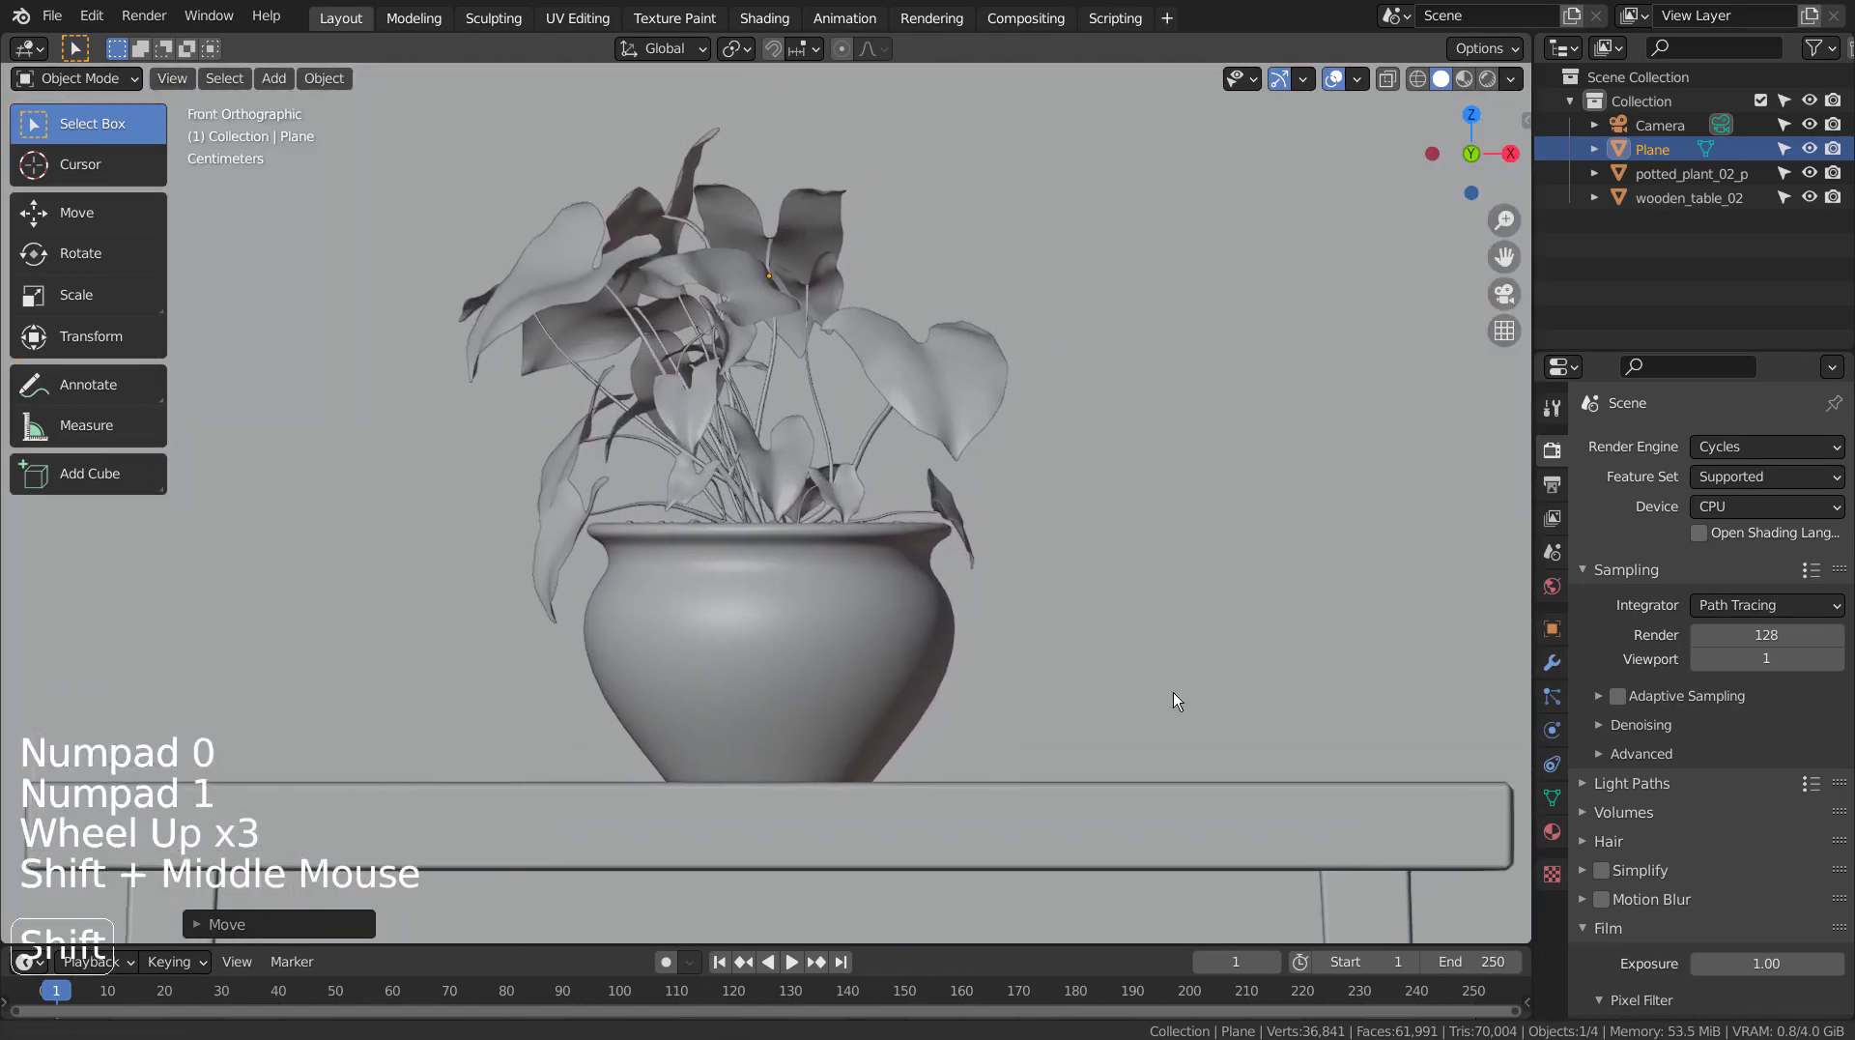
pyautogui.press('KP_2')
pyautogui.press('KP_8')
pyautogui.press('KP_8')
pyautogui.press('KP_8')
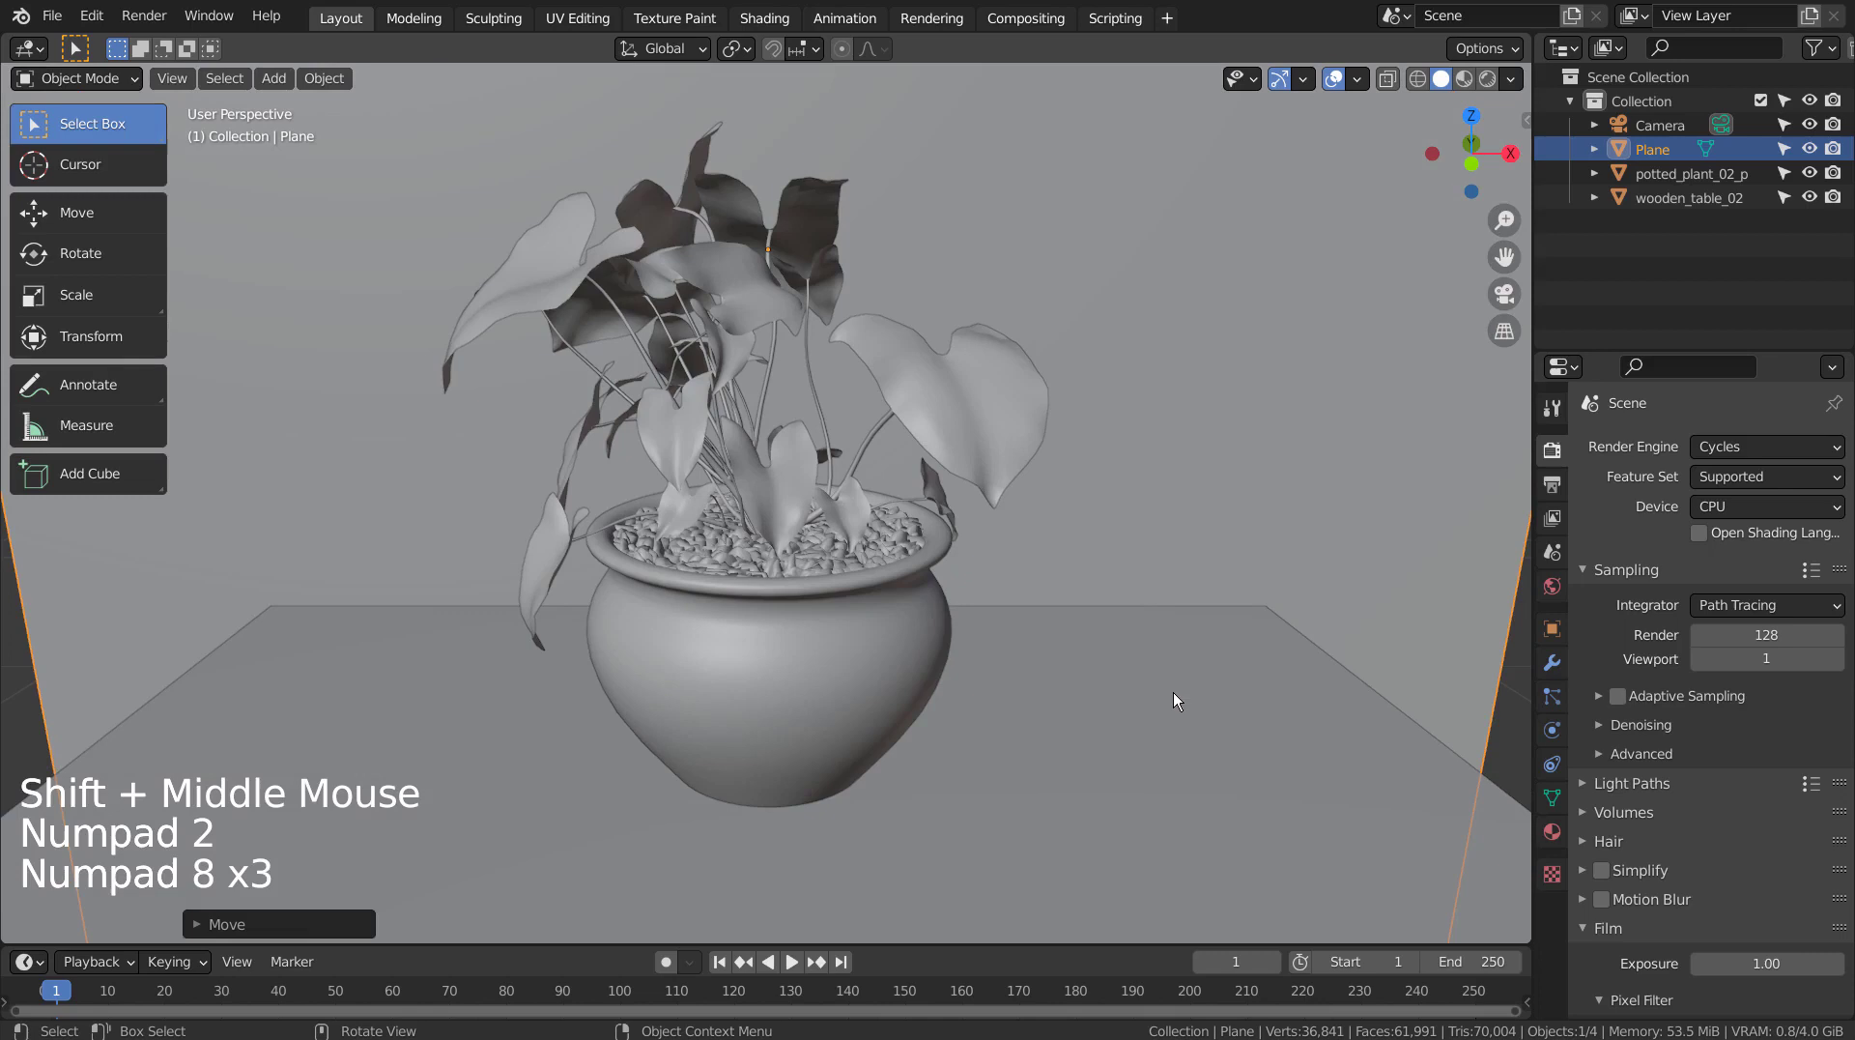
pyautogui.press('KP_2')
pyautogui.scroll(-5, 1173, 692)
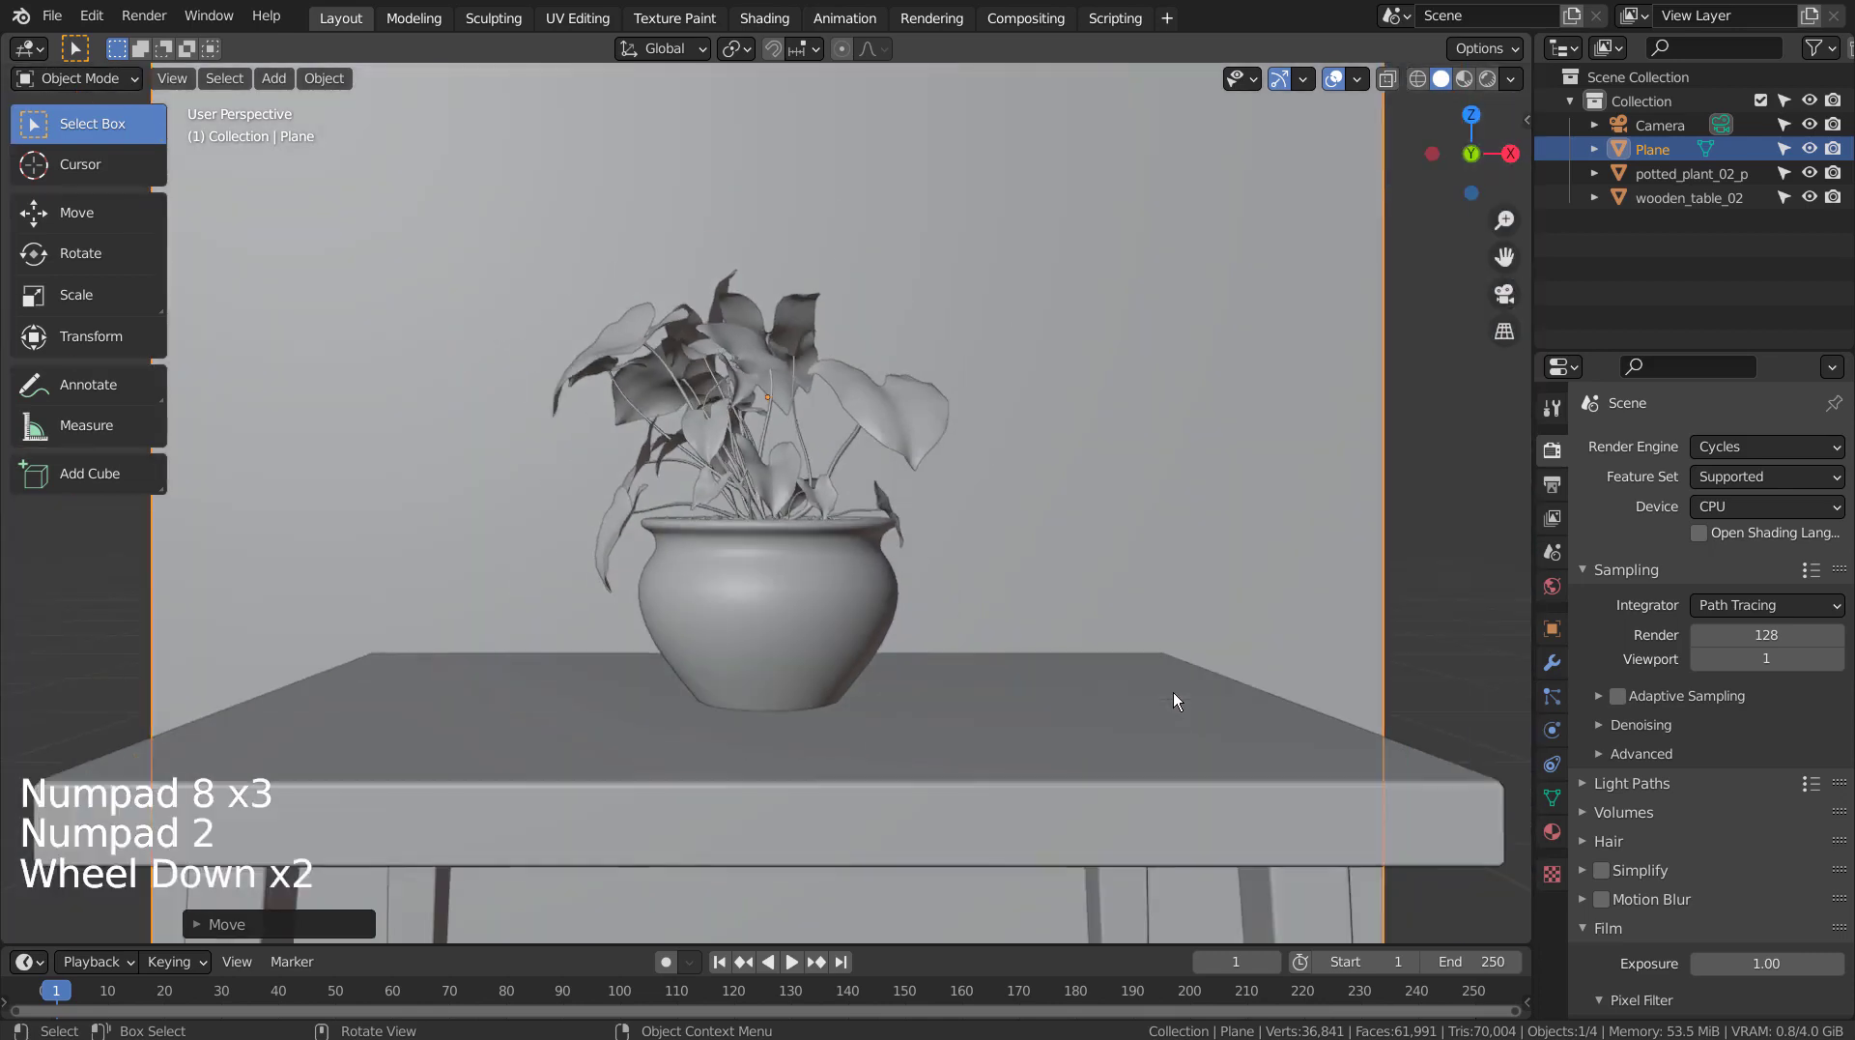
# - Snap the camera to the current view and refine its position with walk navigation
pyautogui.press('ctrl+alt+KP_0')
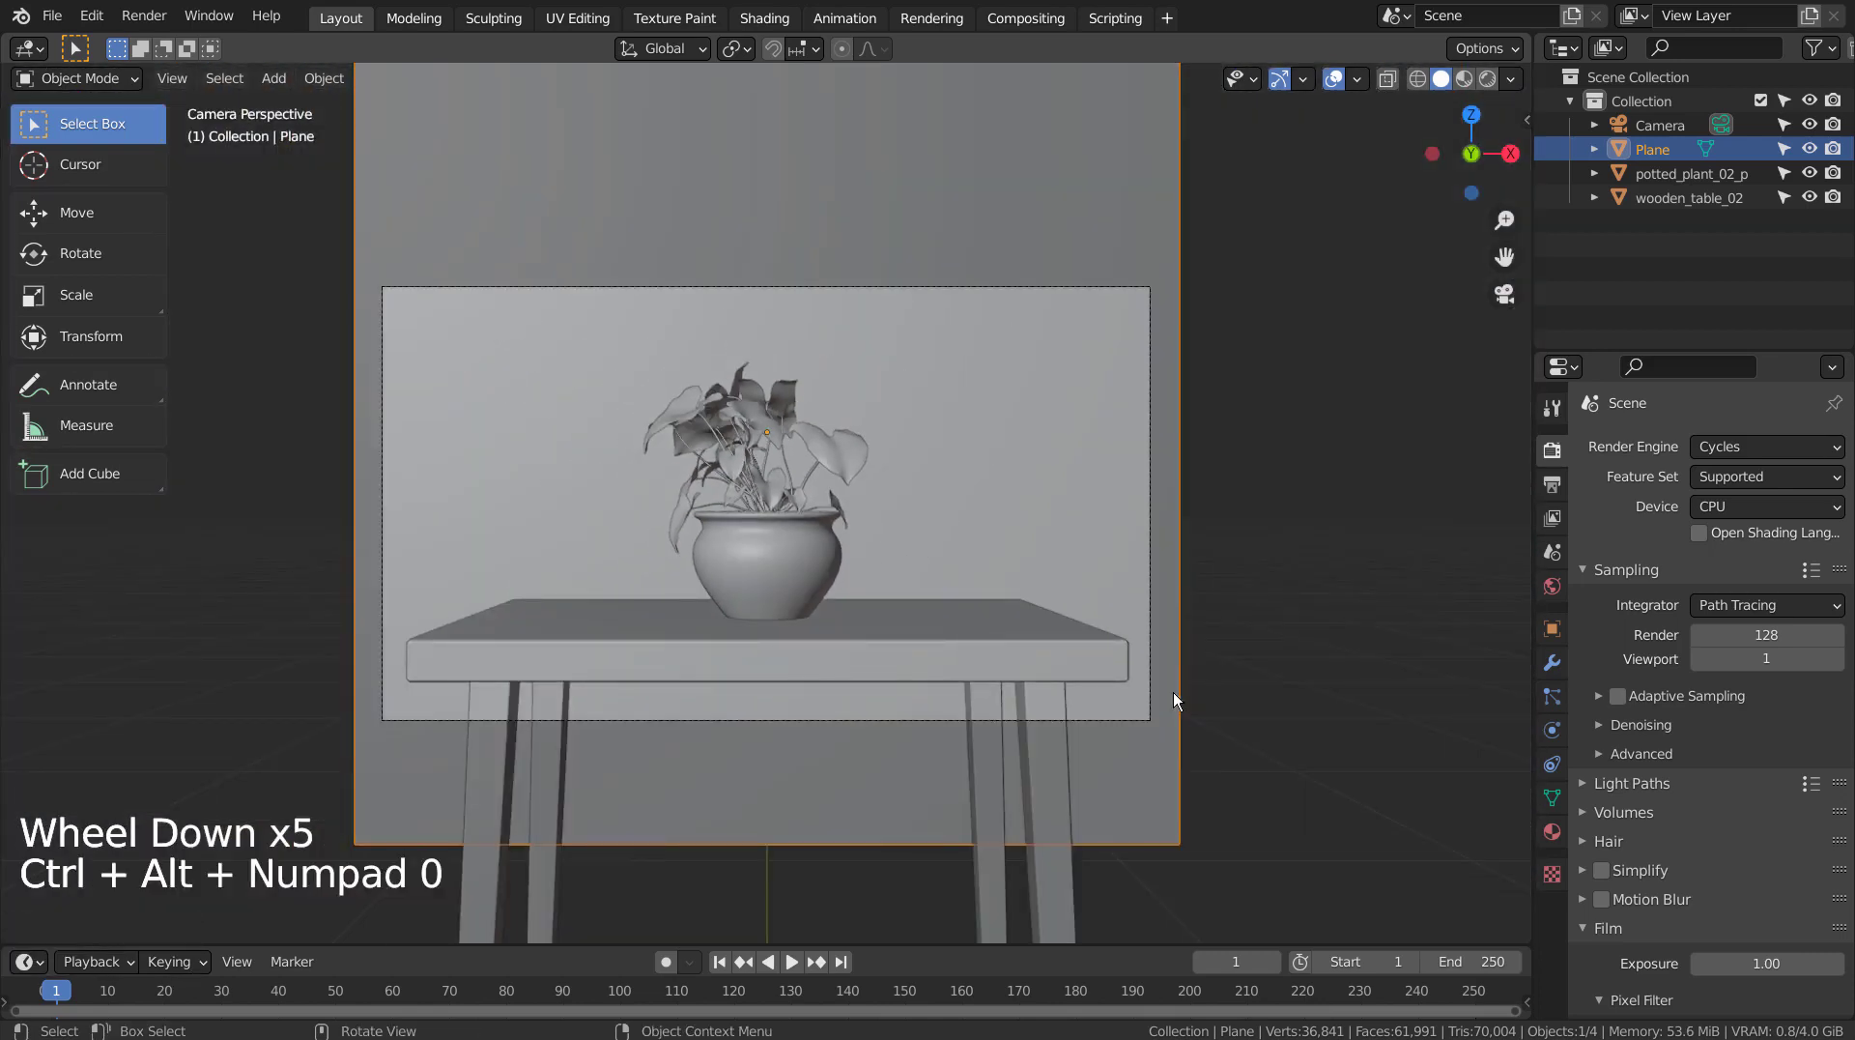
pyautogui.hotkey('shift', '`')
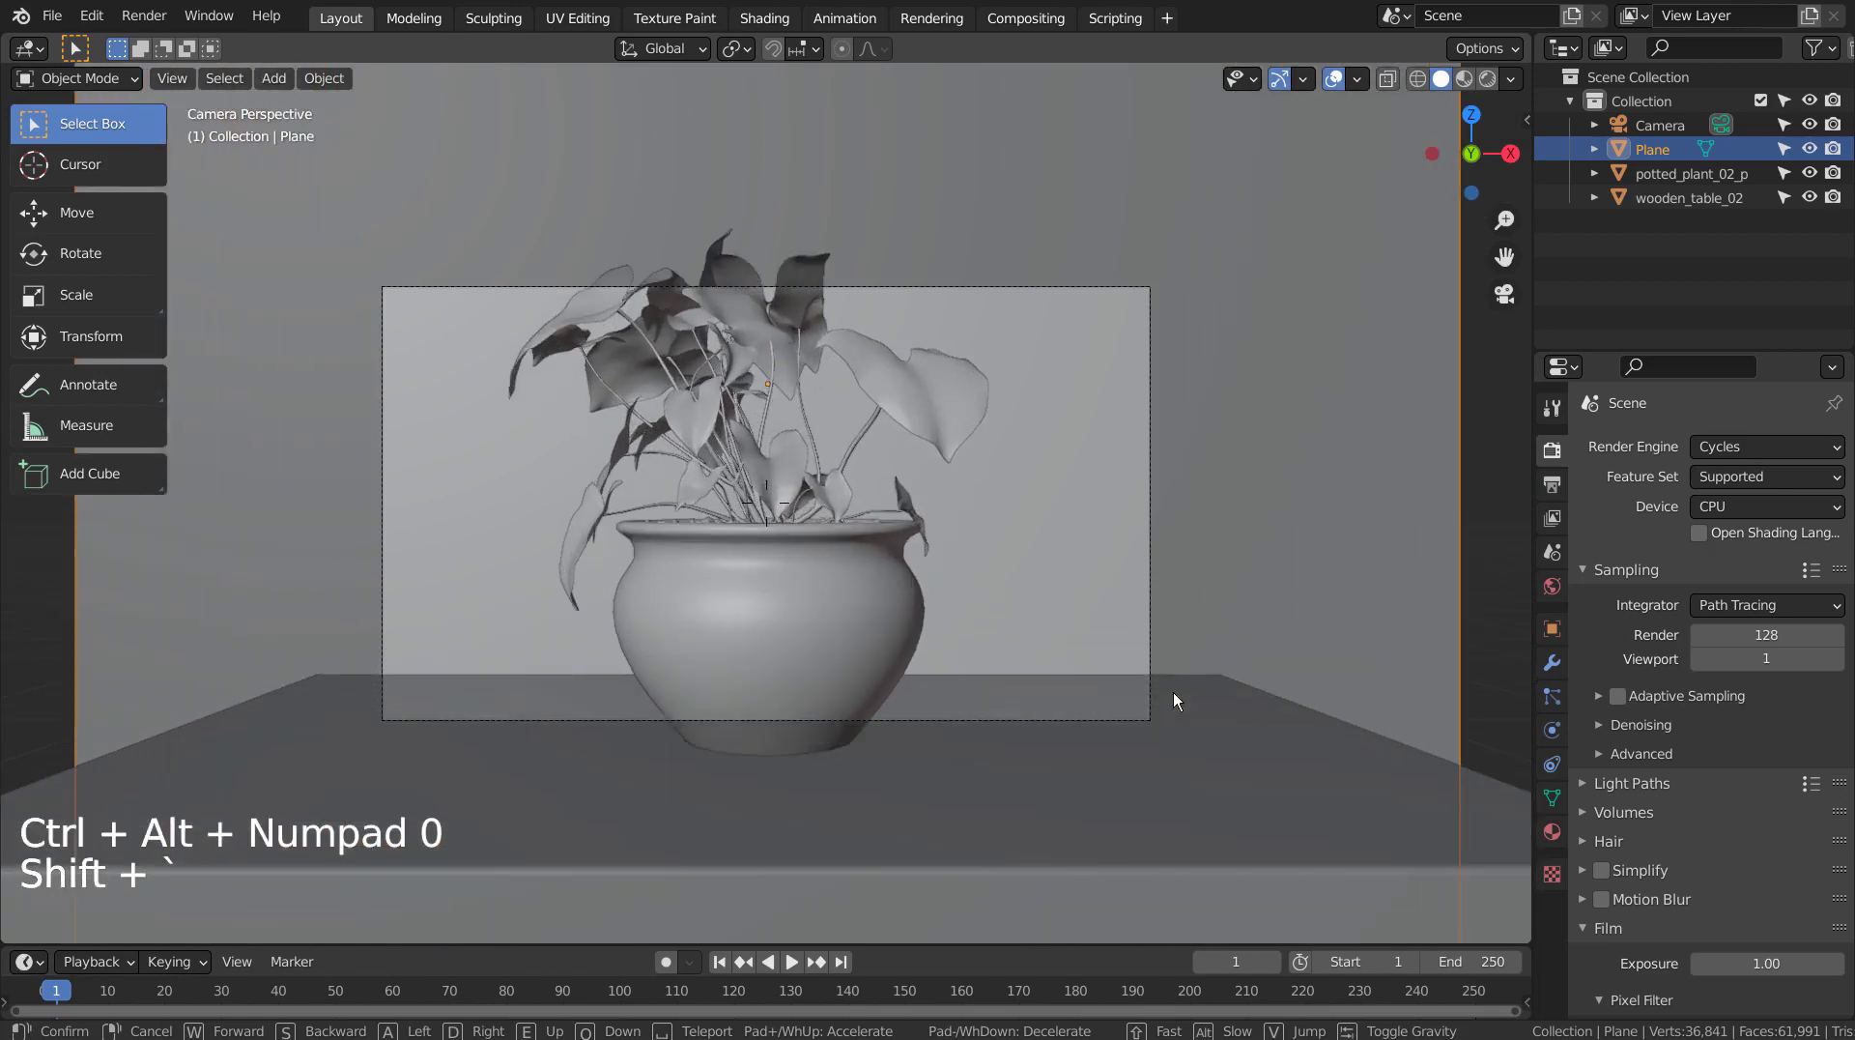
pyautogui.press('s')
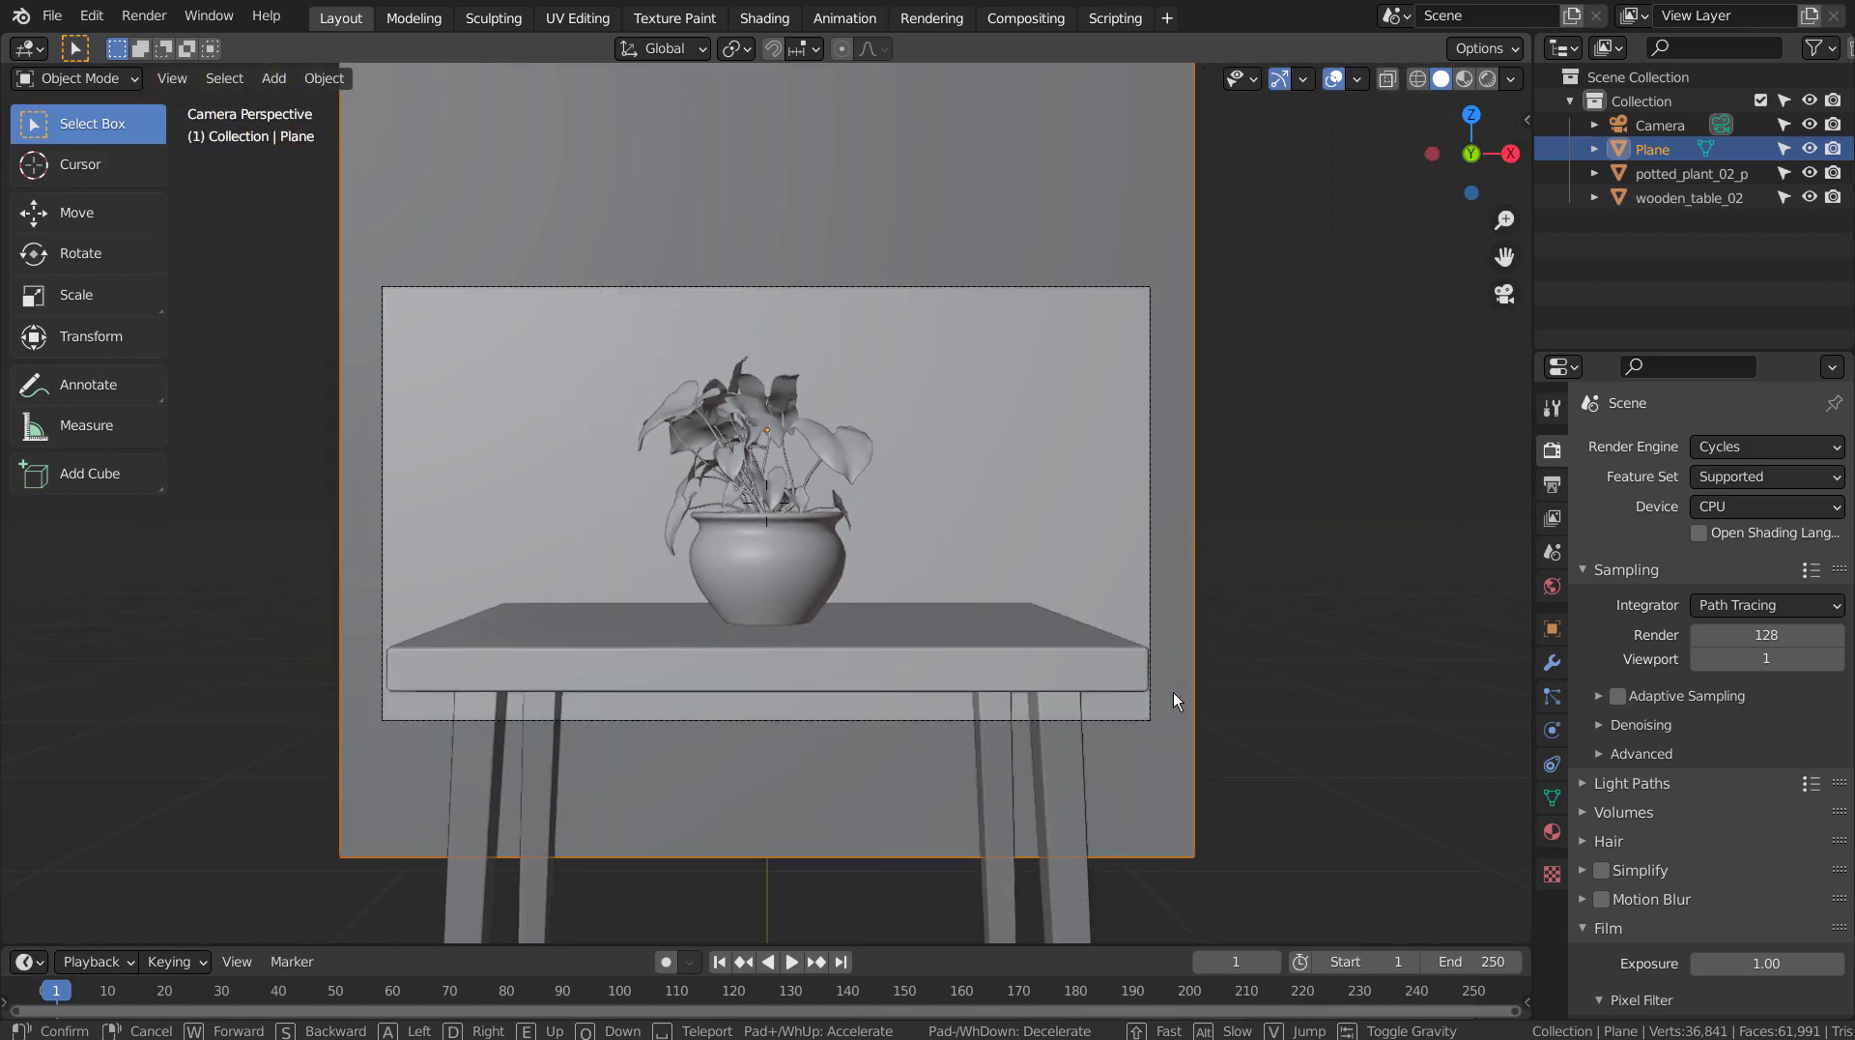
pyautogui.press('w')
pyautogui.click(768, 503)
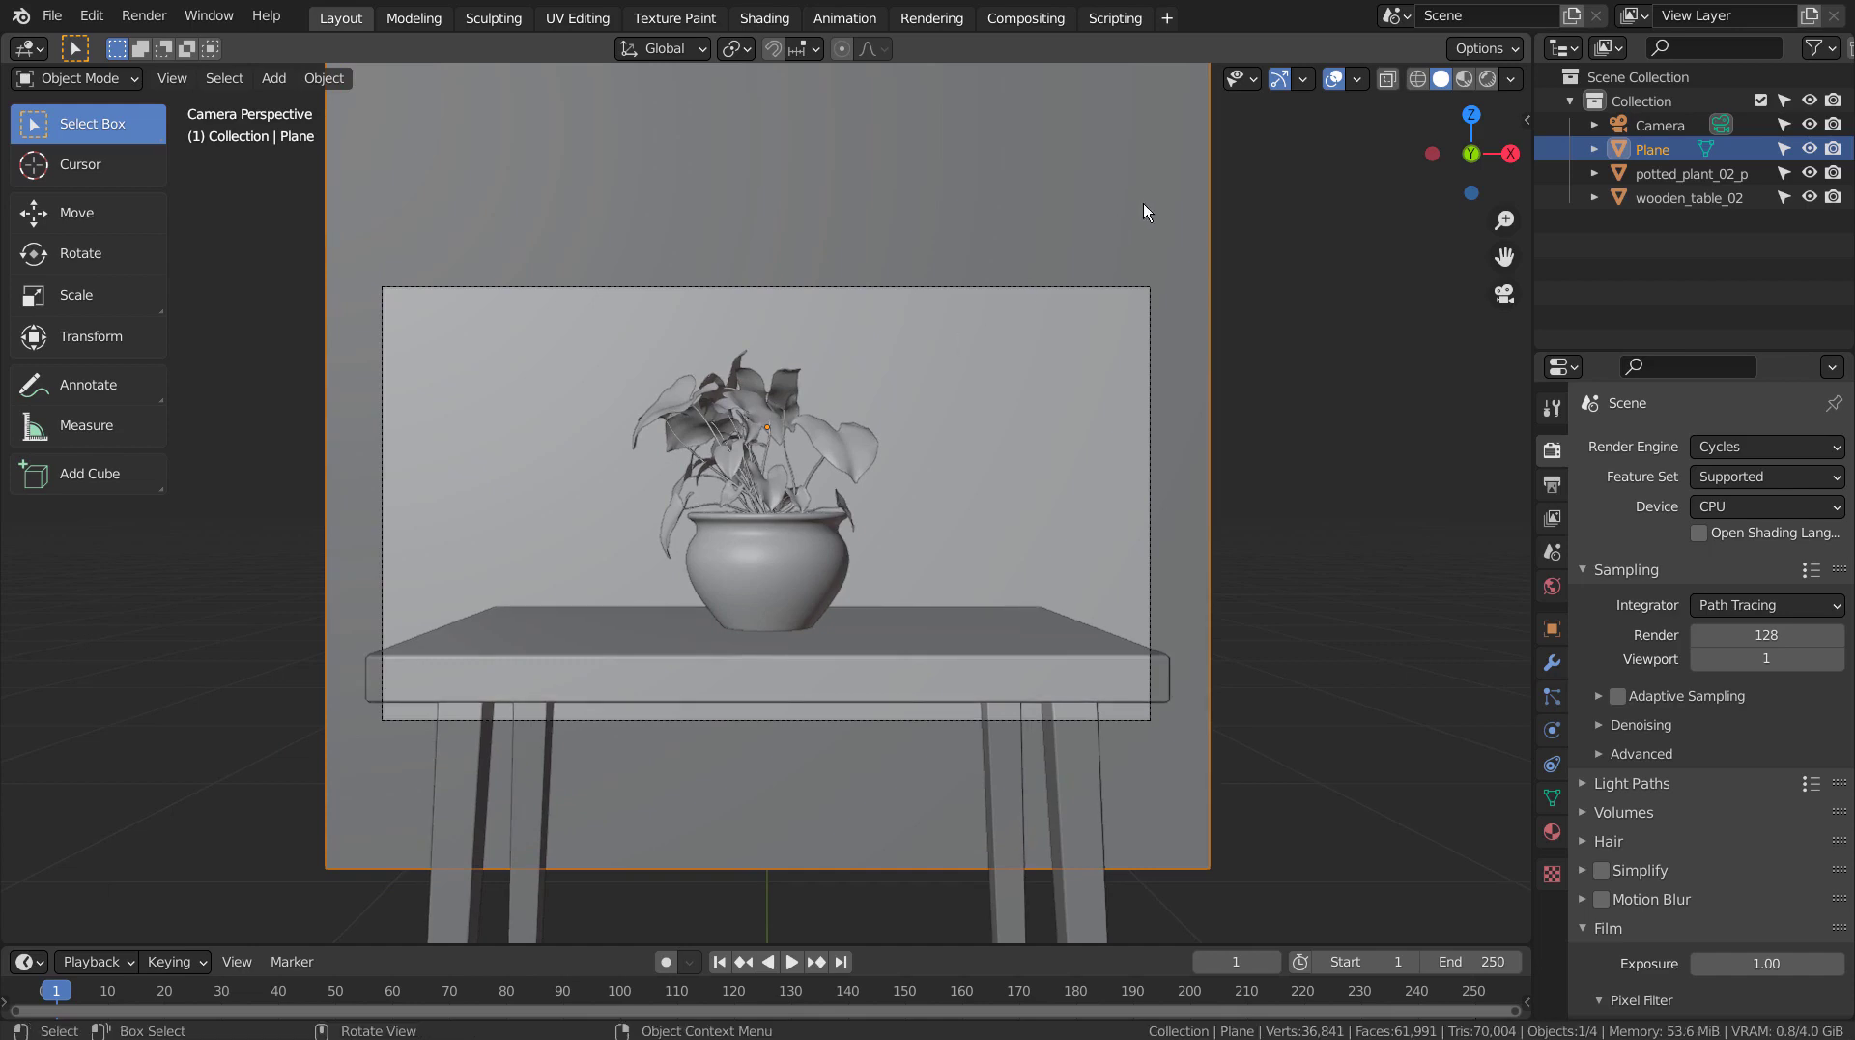
pyautogui.click(1156, 172)
# - Build Material.001 for the backdrop plane from the four white_plaster_02 maps via Principled Texture Setup
pyautogui.click(764, 17)
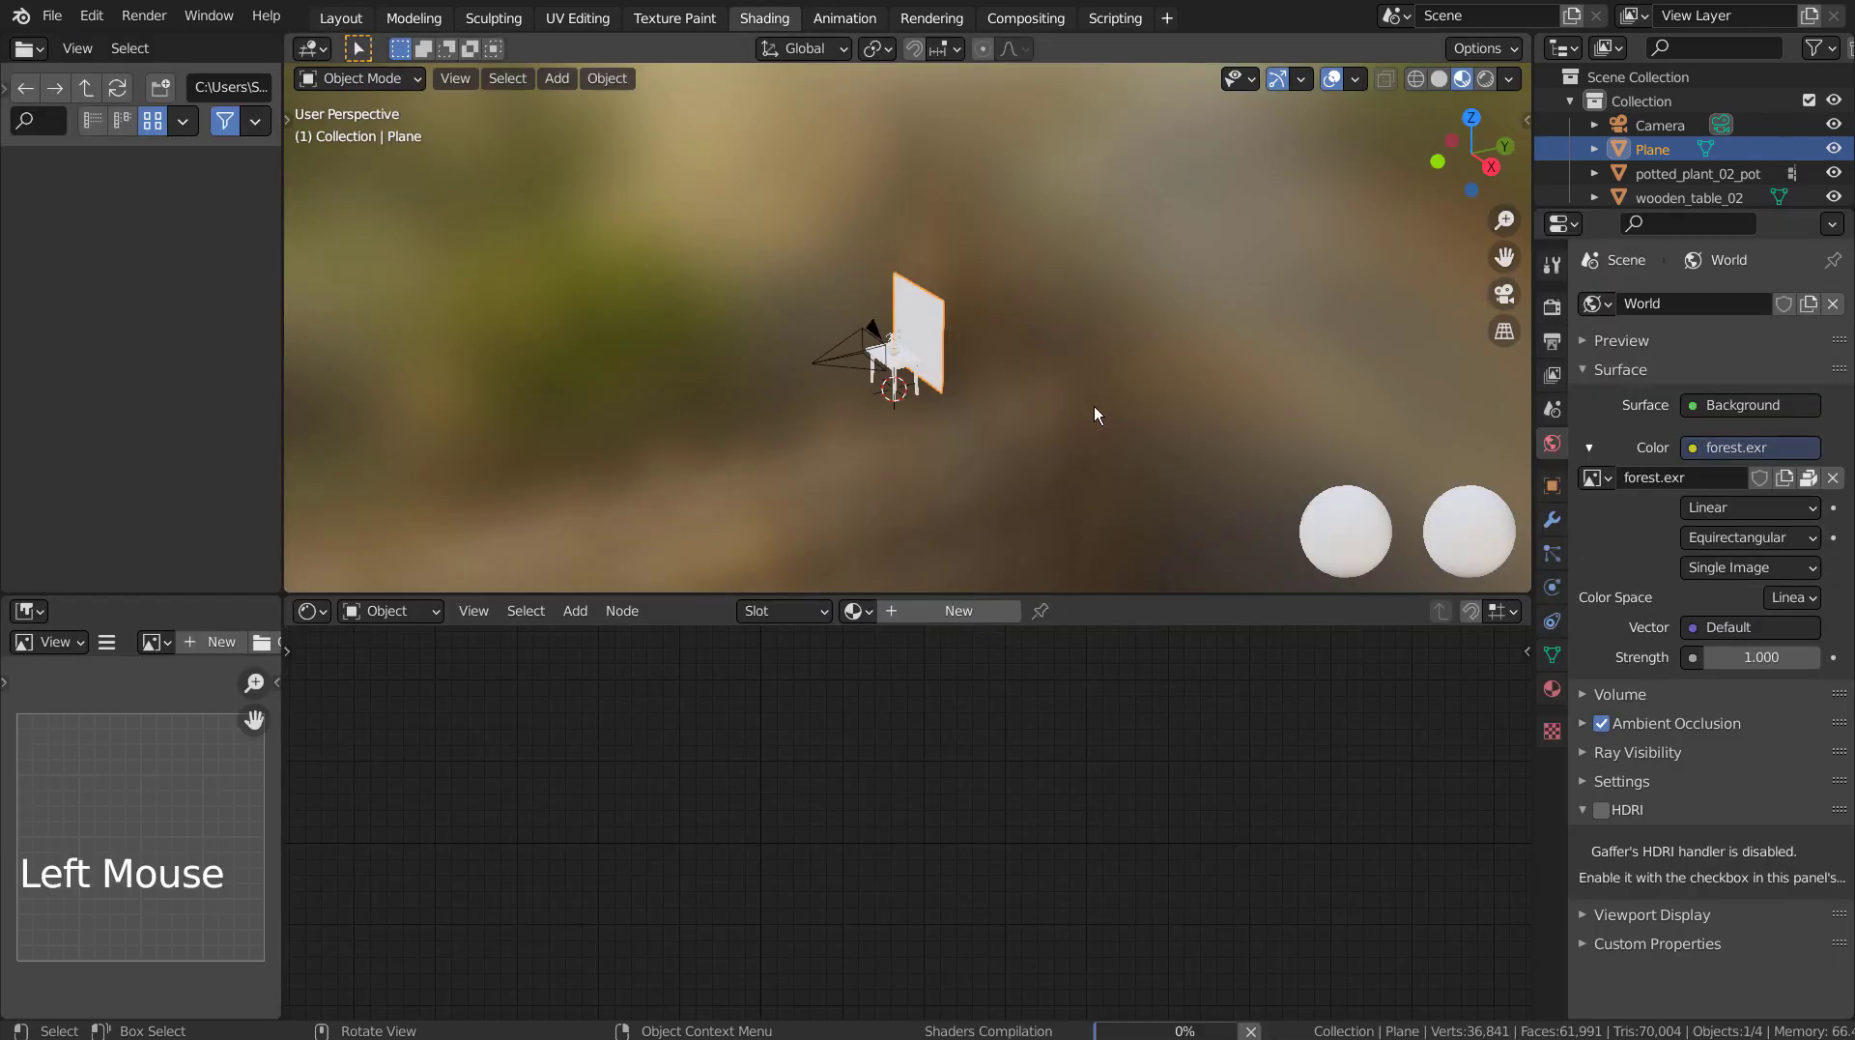
pyautogui.click(931, 331)
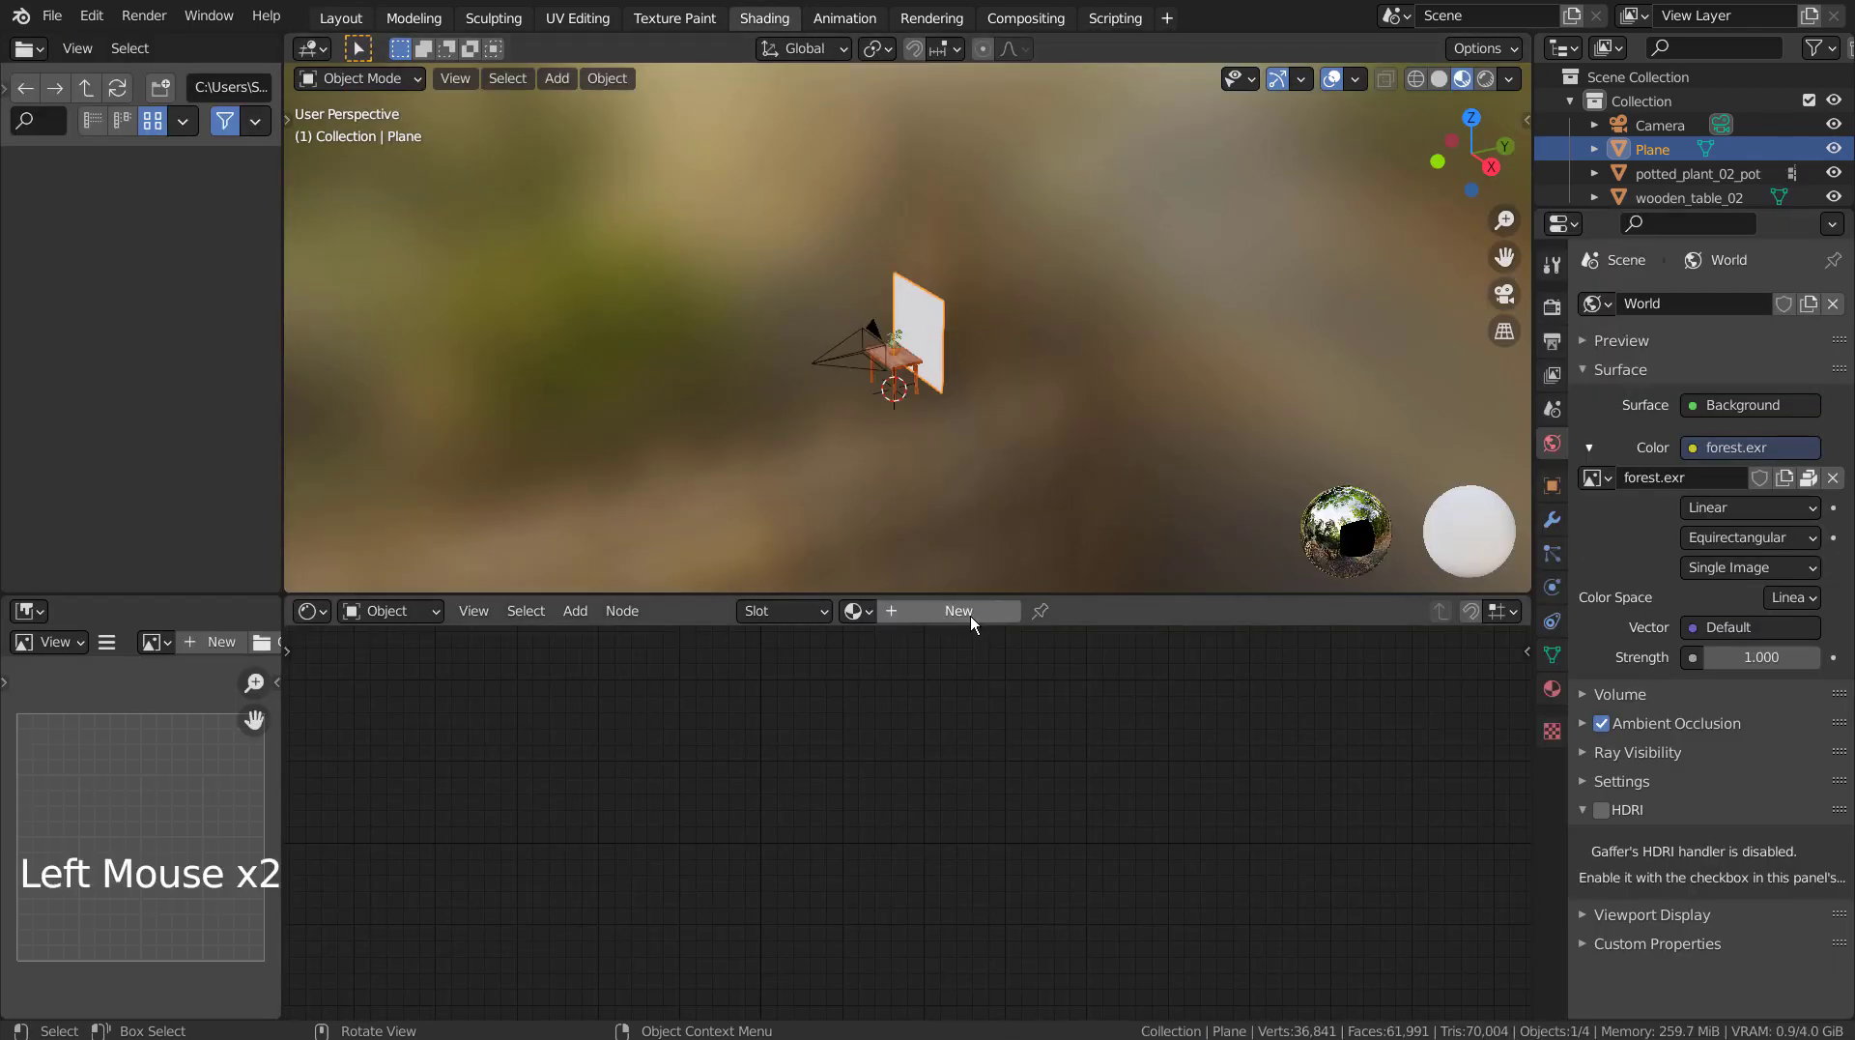
pyautogui.click(970, 613)
pyautogui.hotkey('ctrl', 'shift', 't')
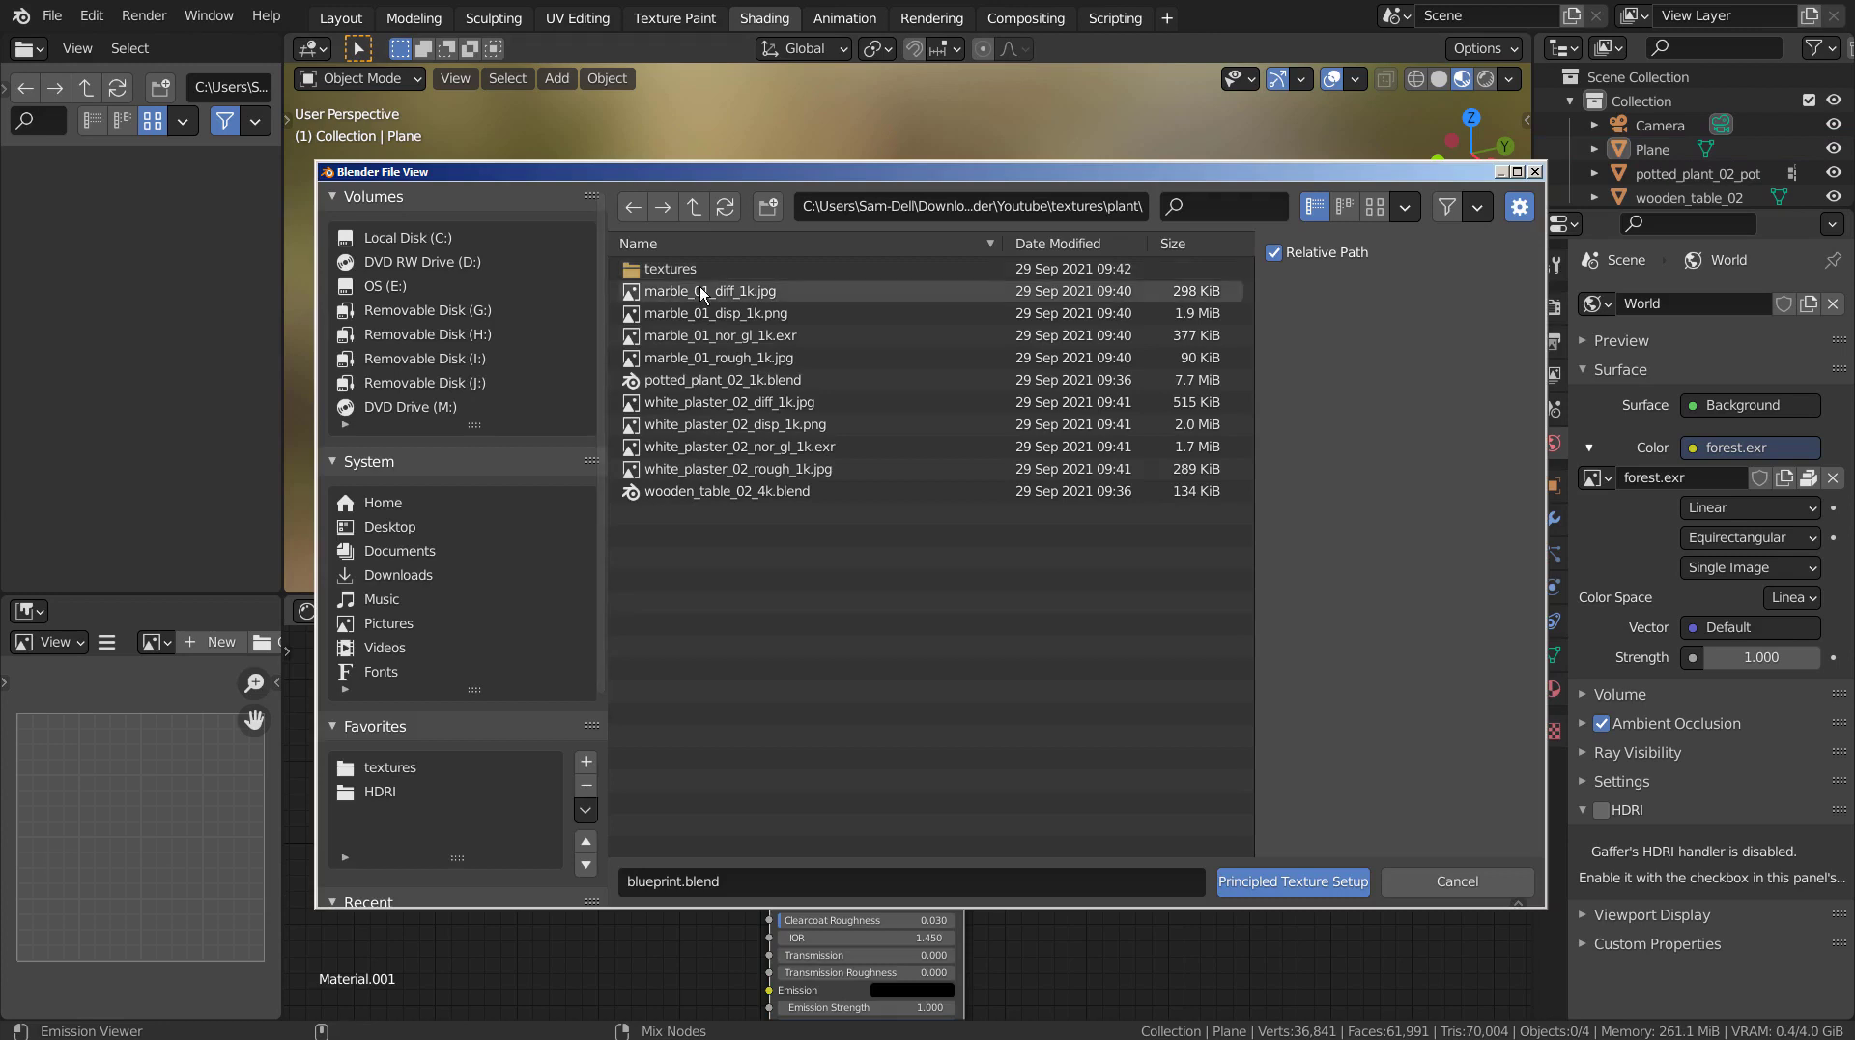
pyautogui.click(704, 402)
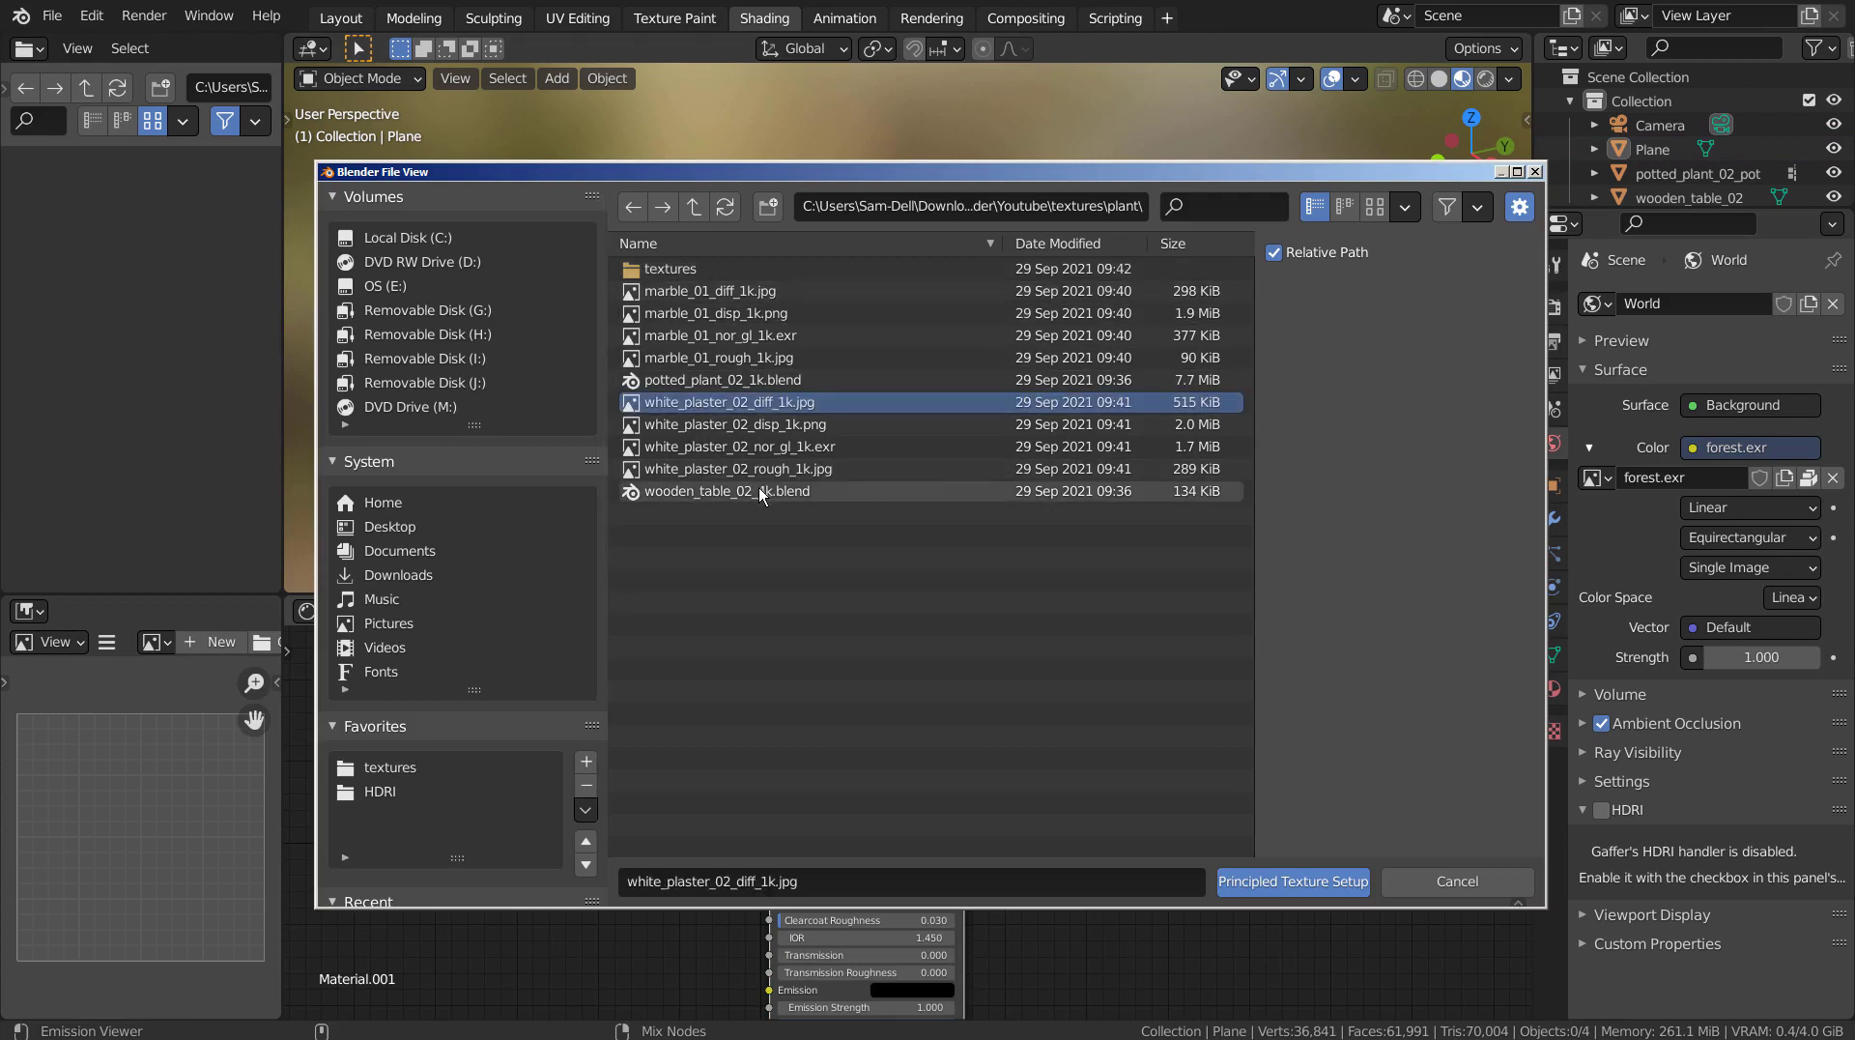
pyautogui.keyDown('shift'); pyautogui.click(769, 468); pyautogui.keyUp('shift')
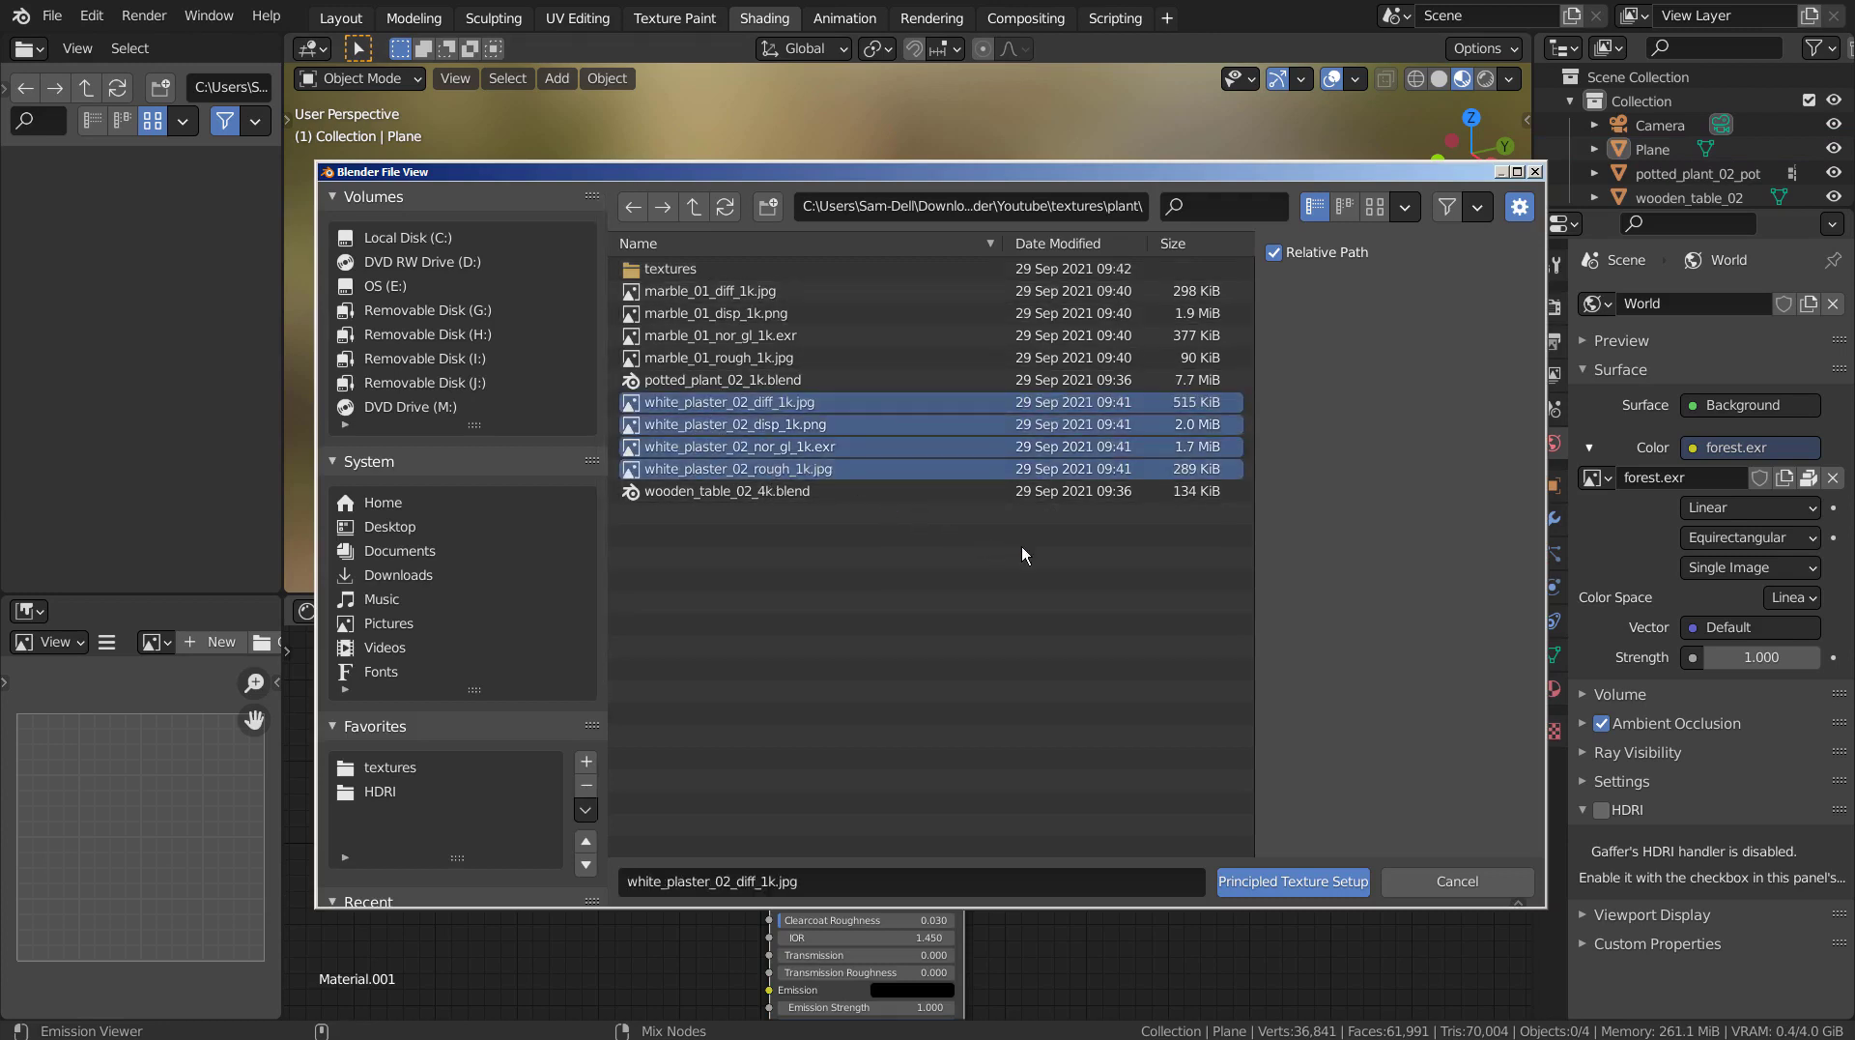
pyautogui.click(1335, 884)
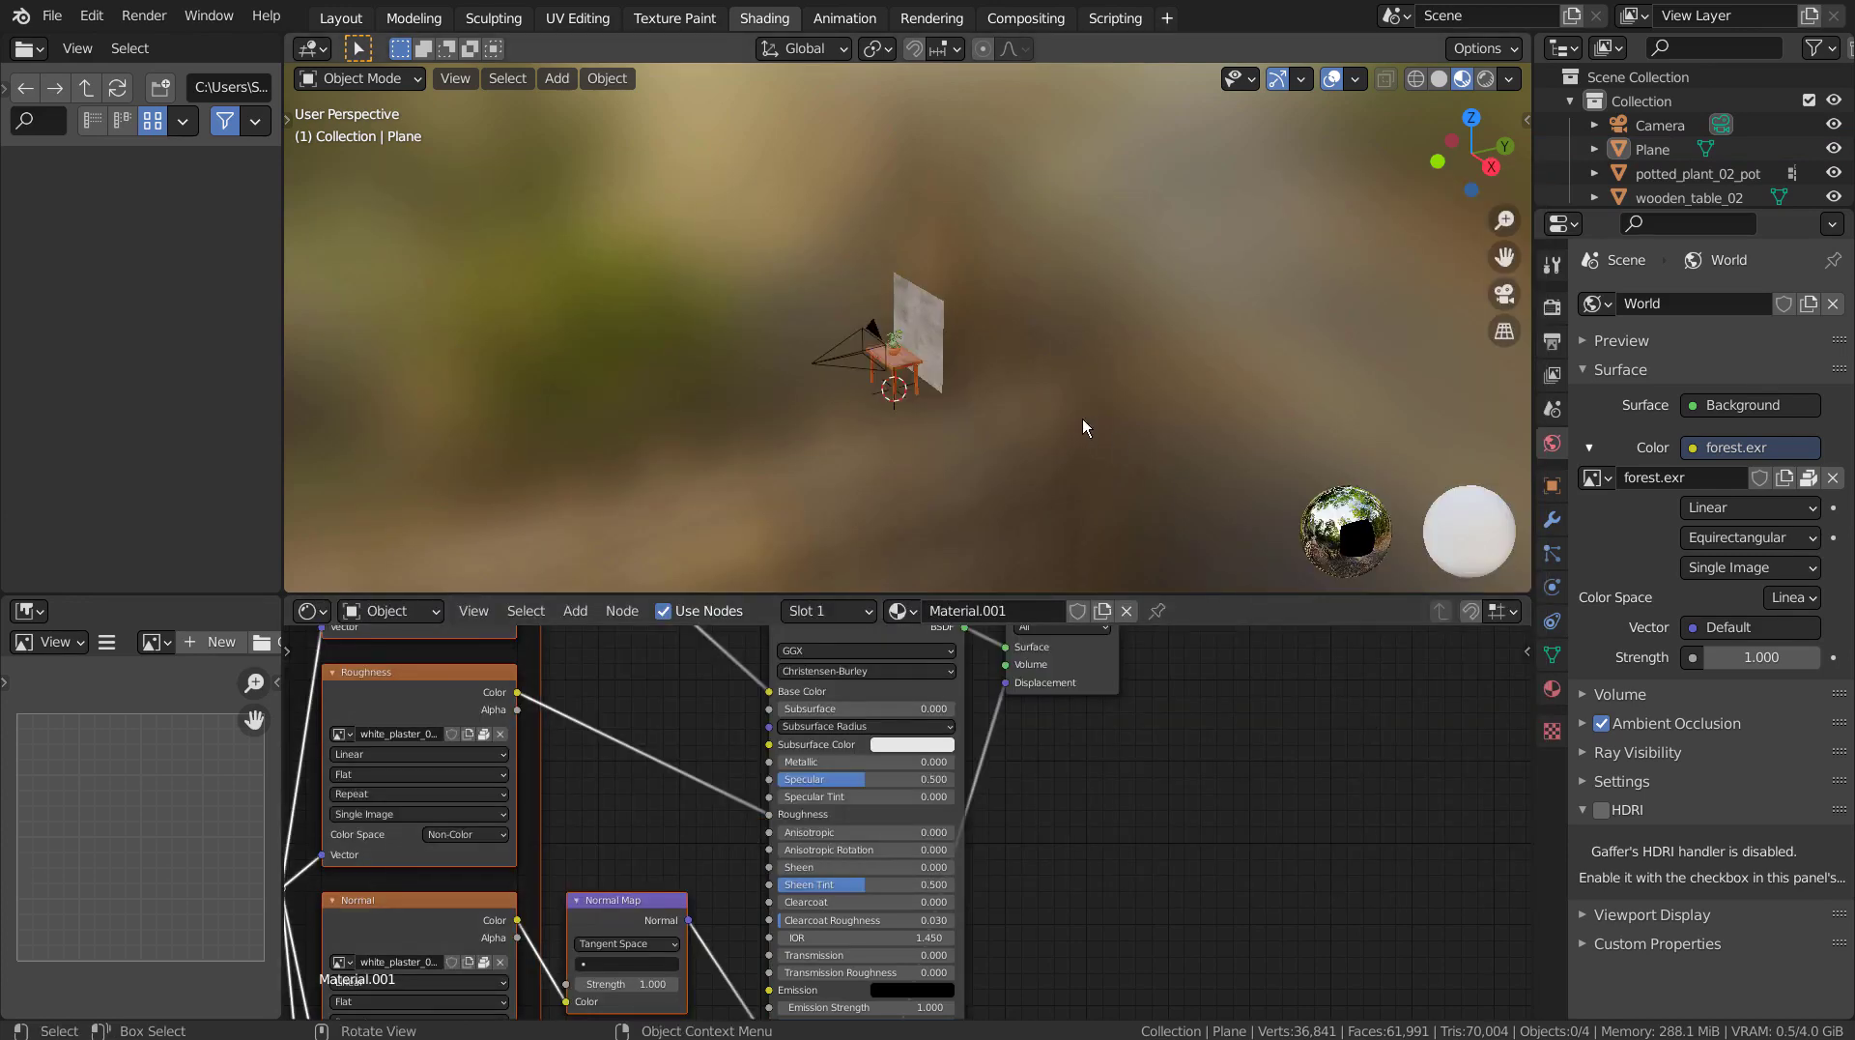
pyautogui.click(340, 18)
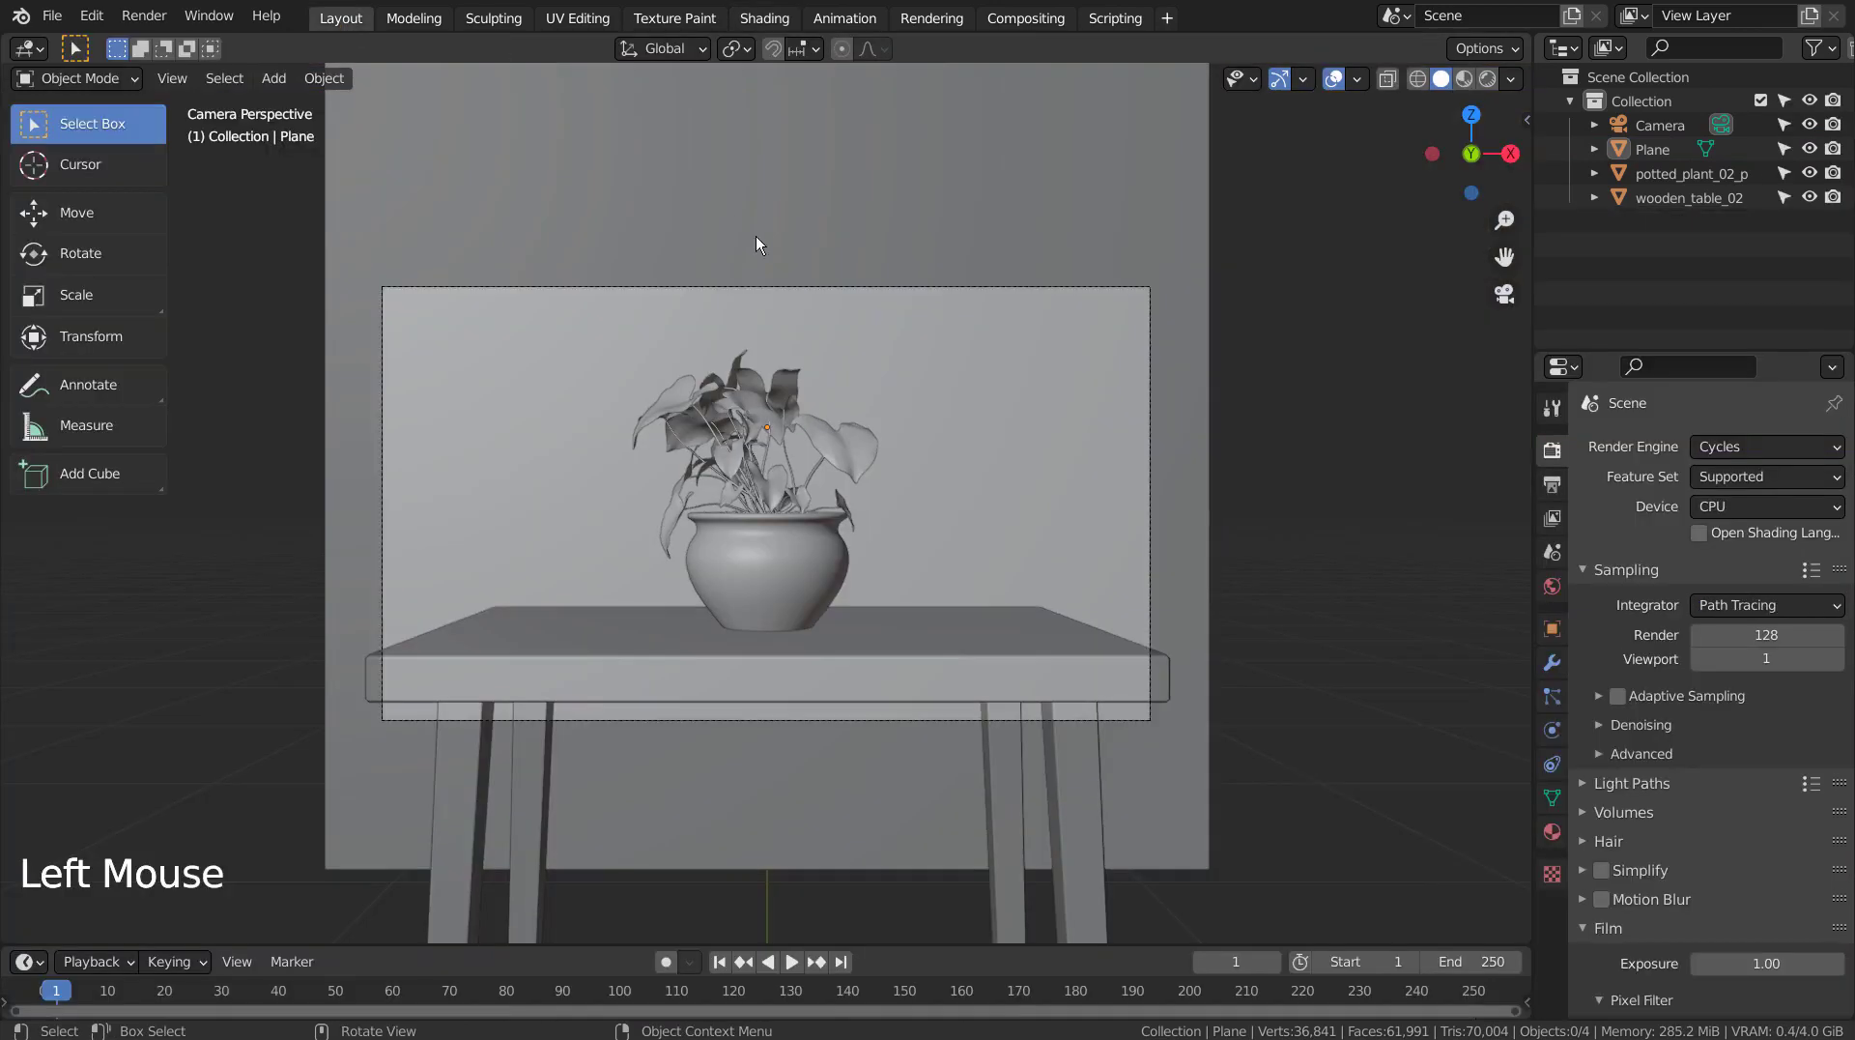
# - Switch the viewport to Rendered shading and replace the forest HDRI world color with a Sky Texture
pyautogui.click(1464, 79)
pyautogui.click(1488, 79)
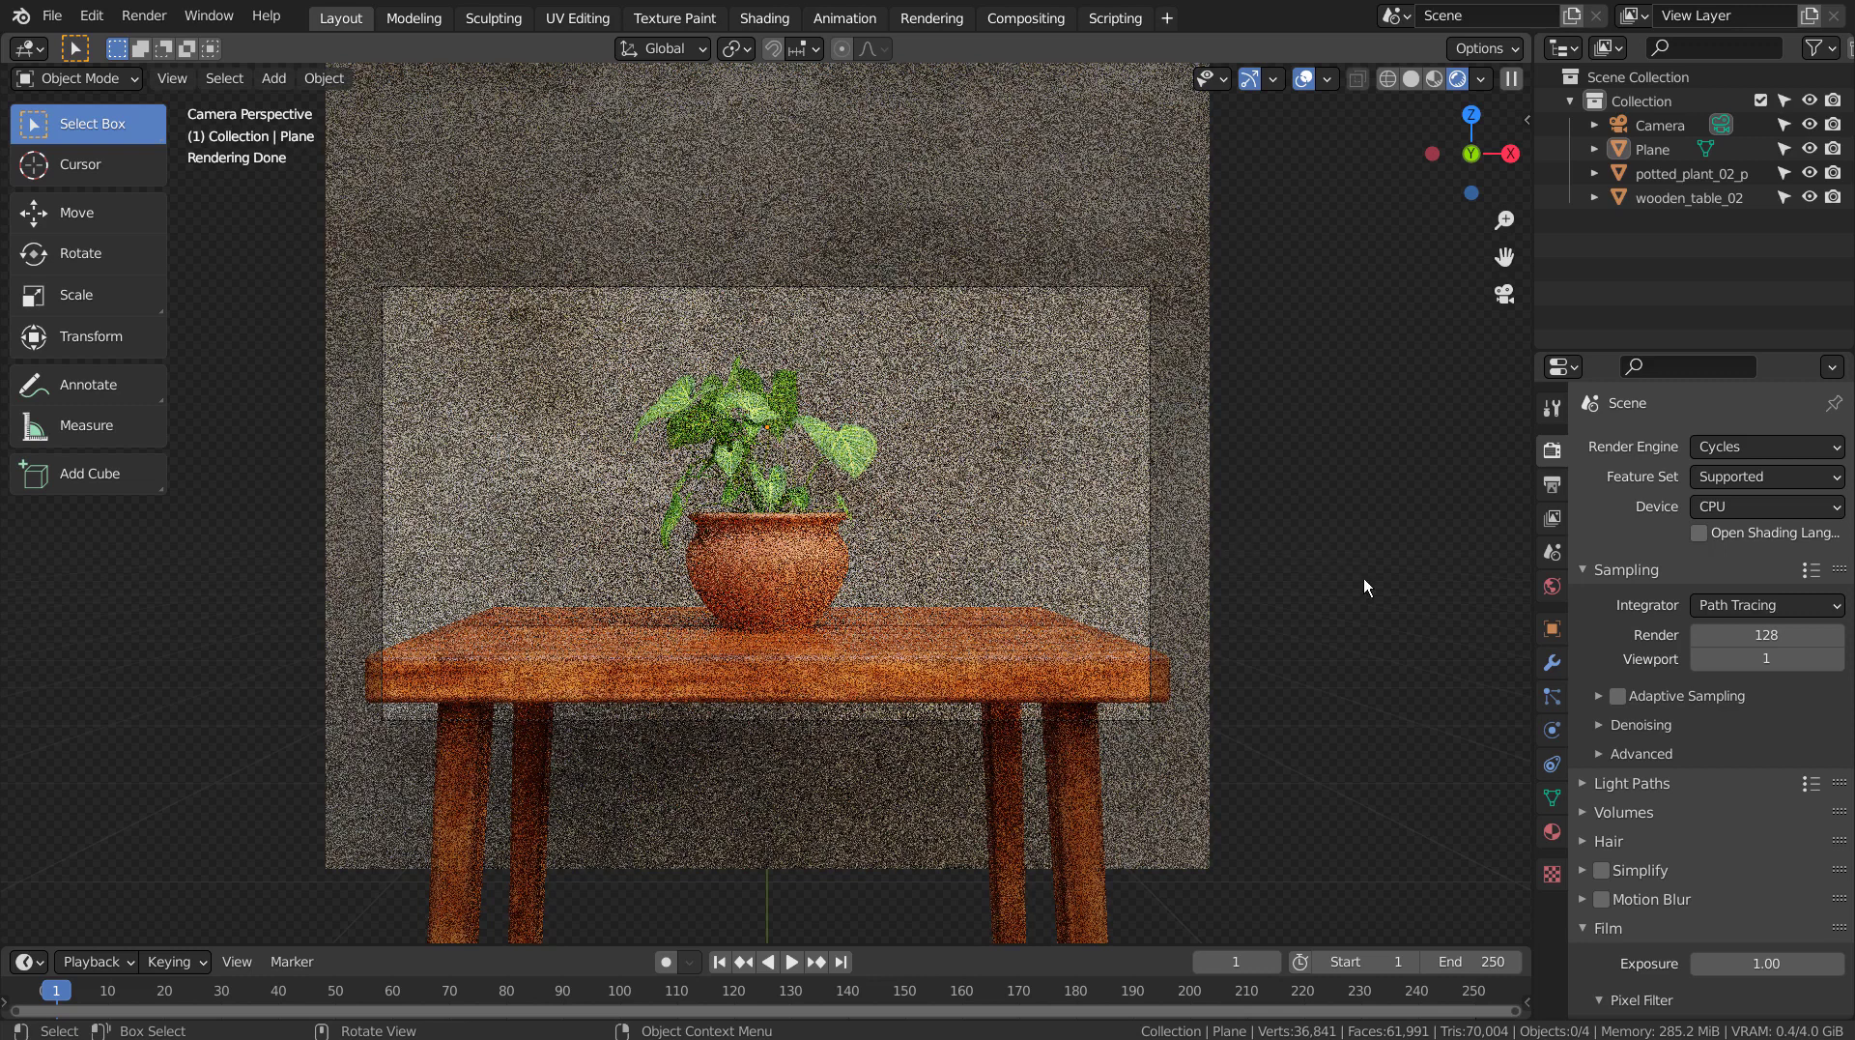
pyautogui.click(1552, 586)
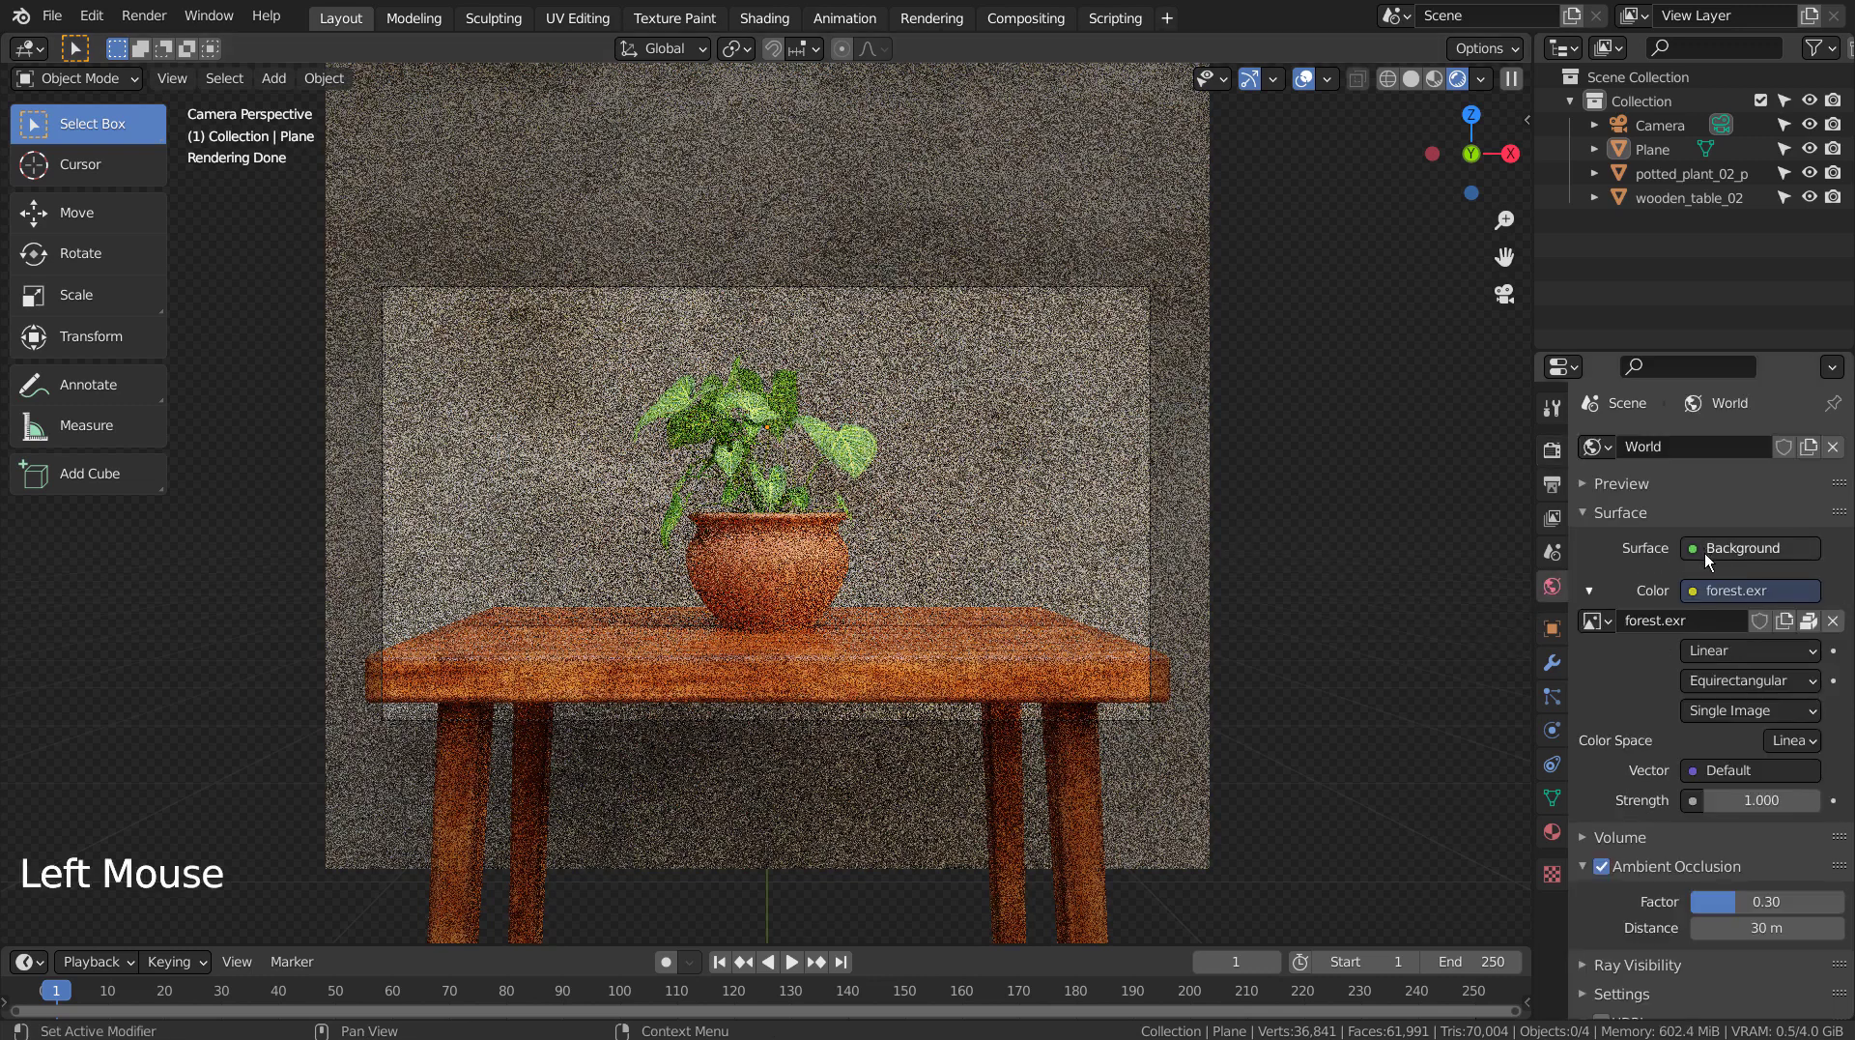
pyautogui.click(1691, 585)
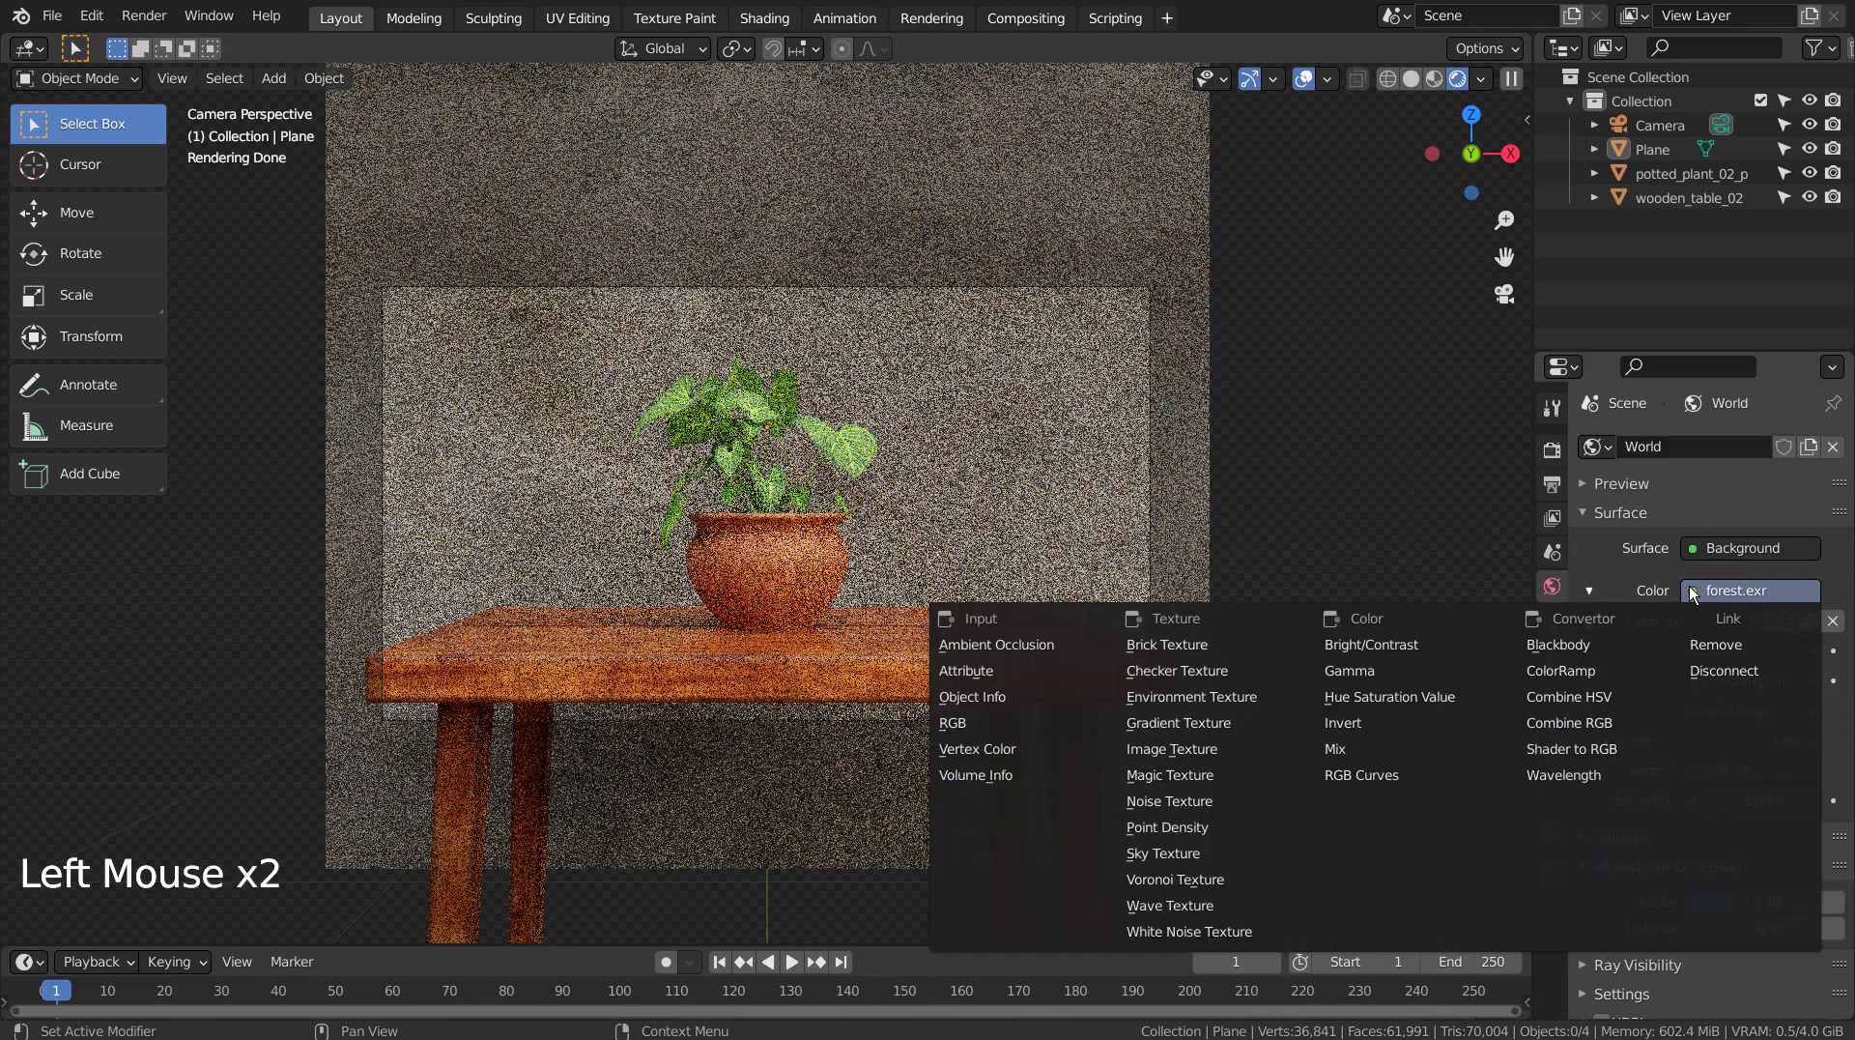
pyautogui.click(1200, 854)
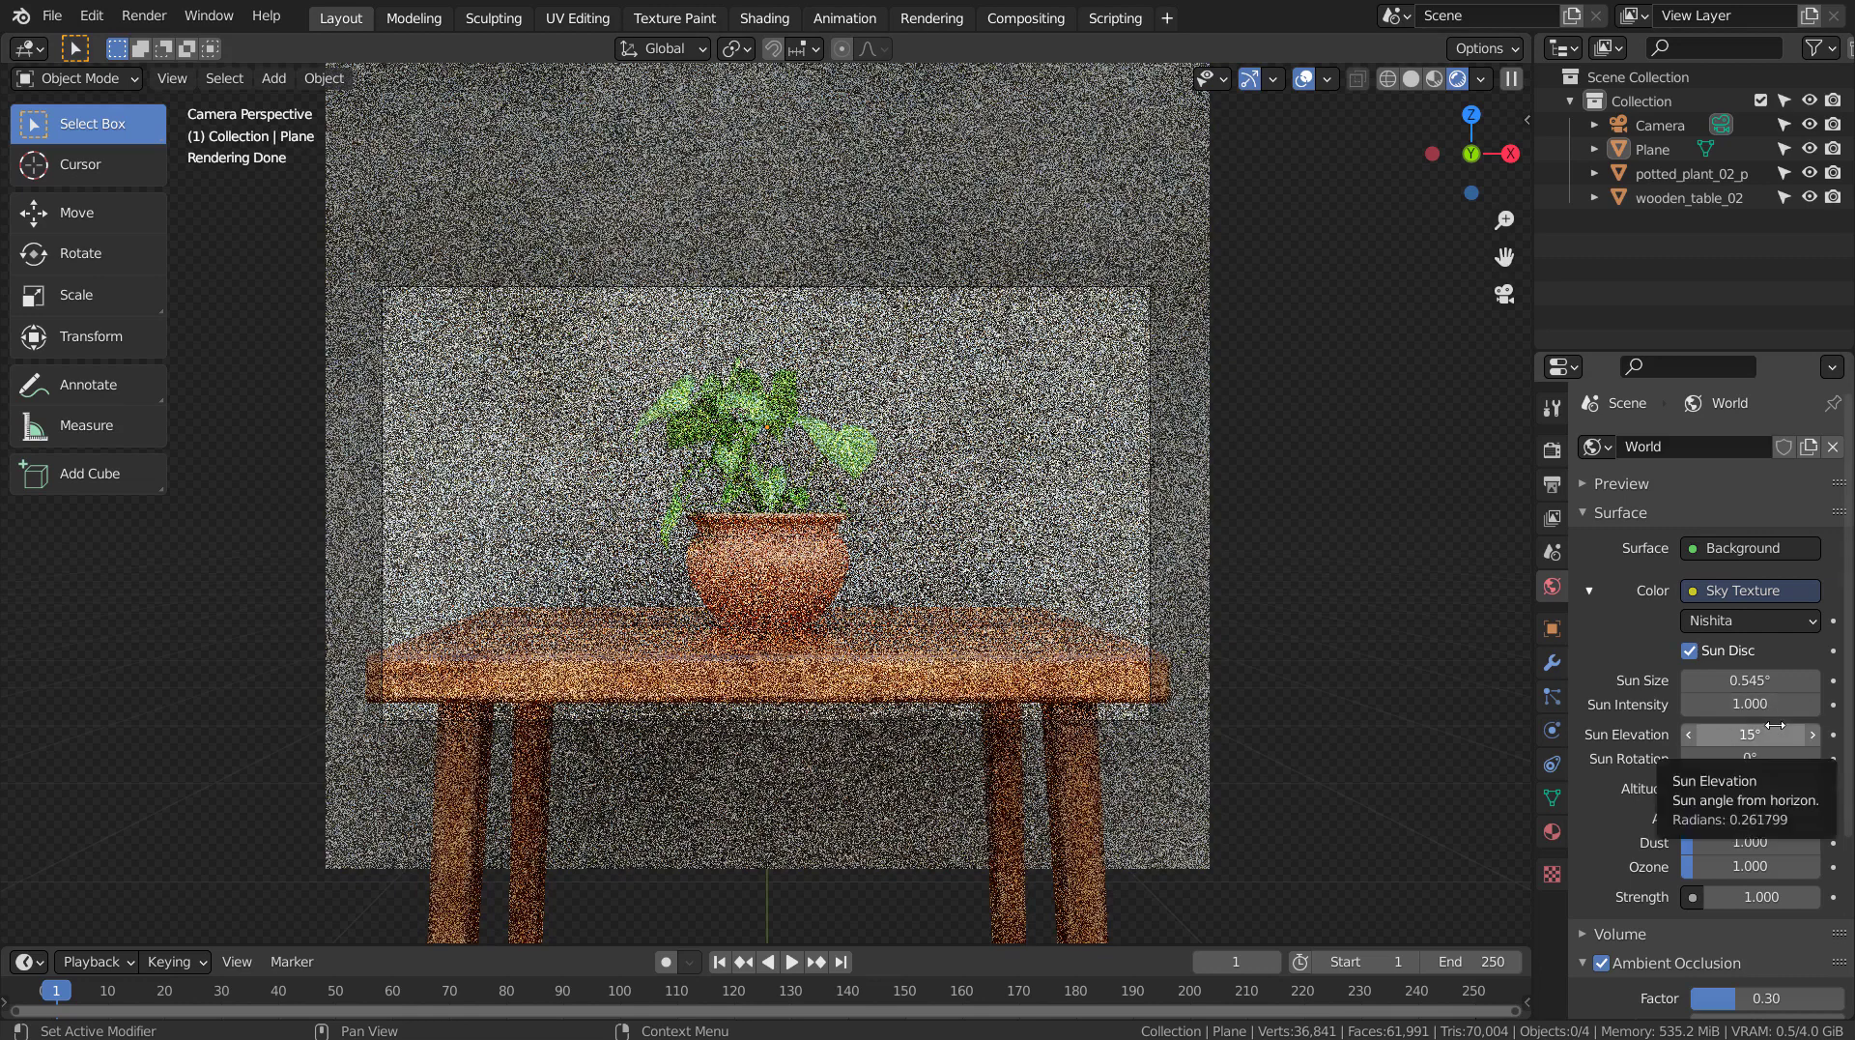
# - Try sky sun rotations of 90°, 180° and 270° to compare lighting directions
pyautogui.click(1749, 757)
pyautogui.write('90')
pyautogui.press('Return')
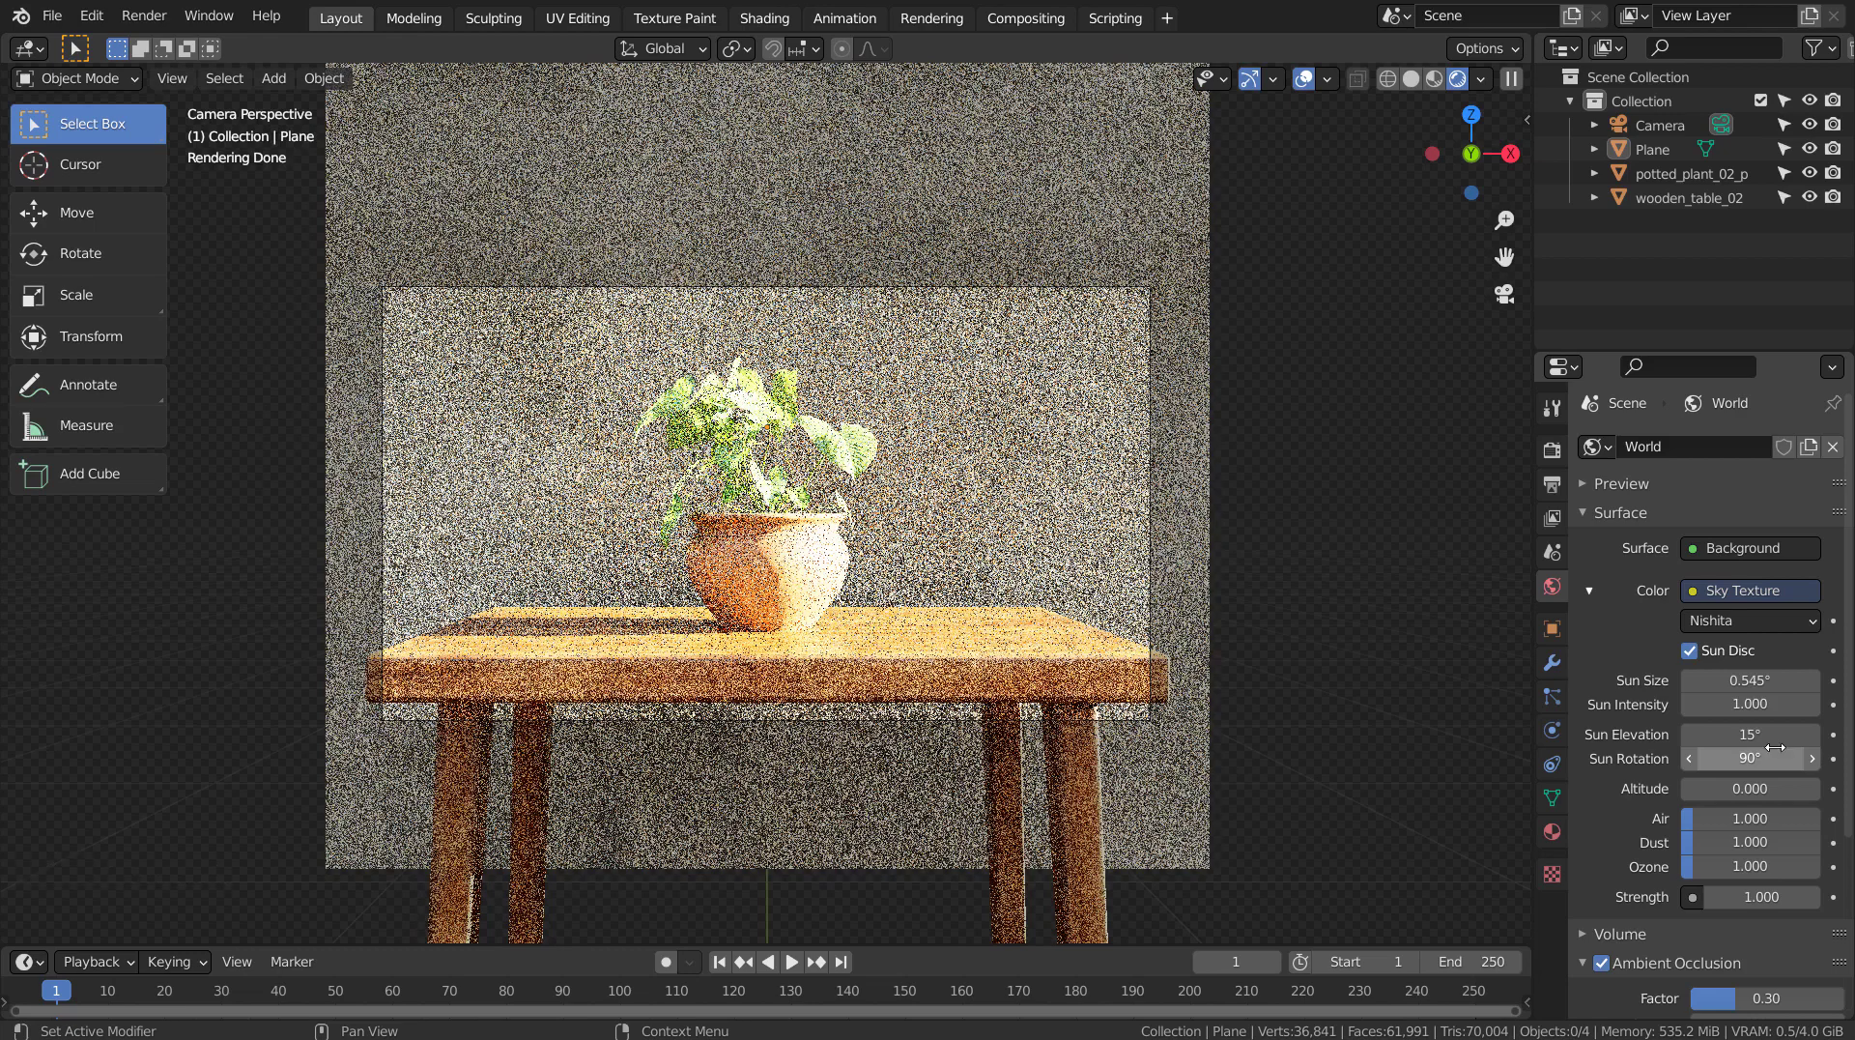
pyautogui.click(1749, 758)
pyautogui.write('180')
pyautogui.press('Return')
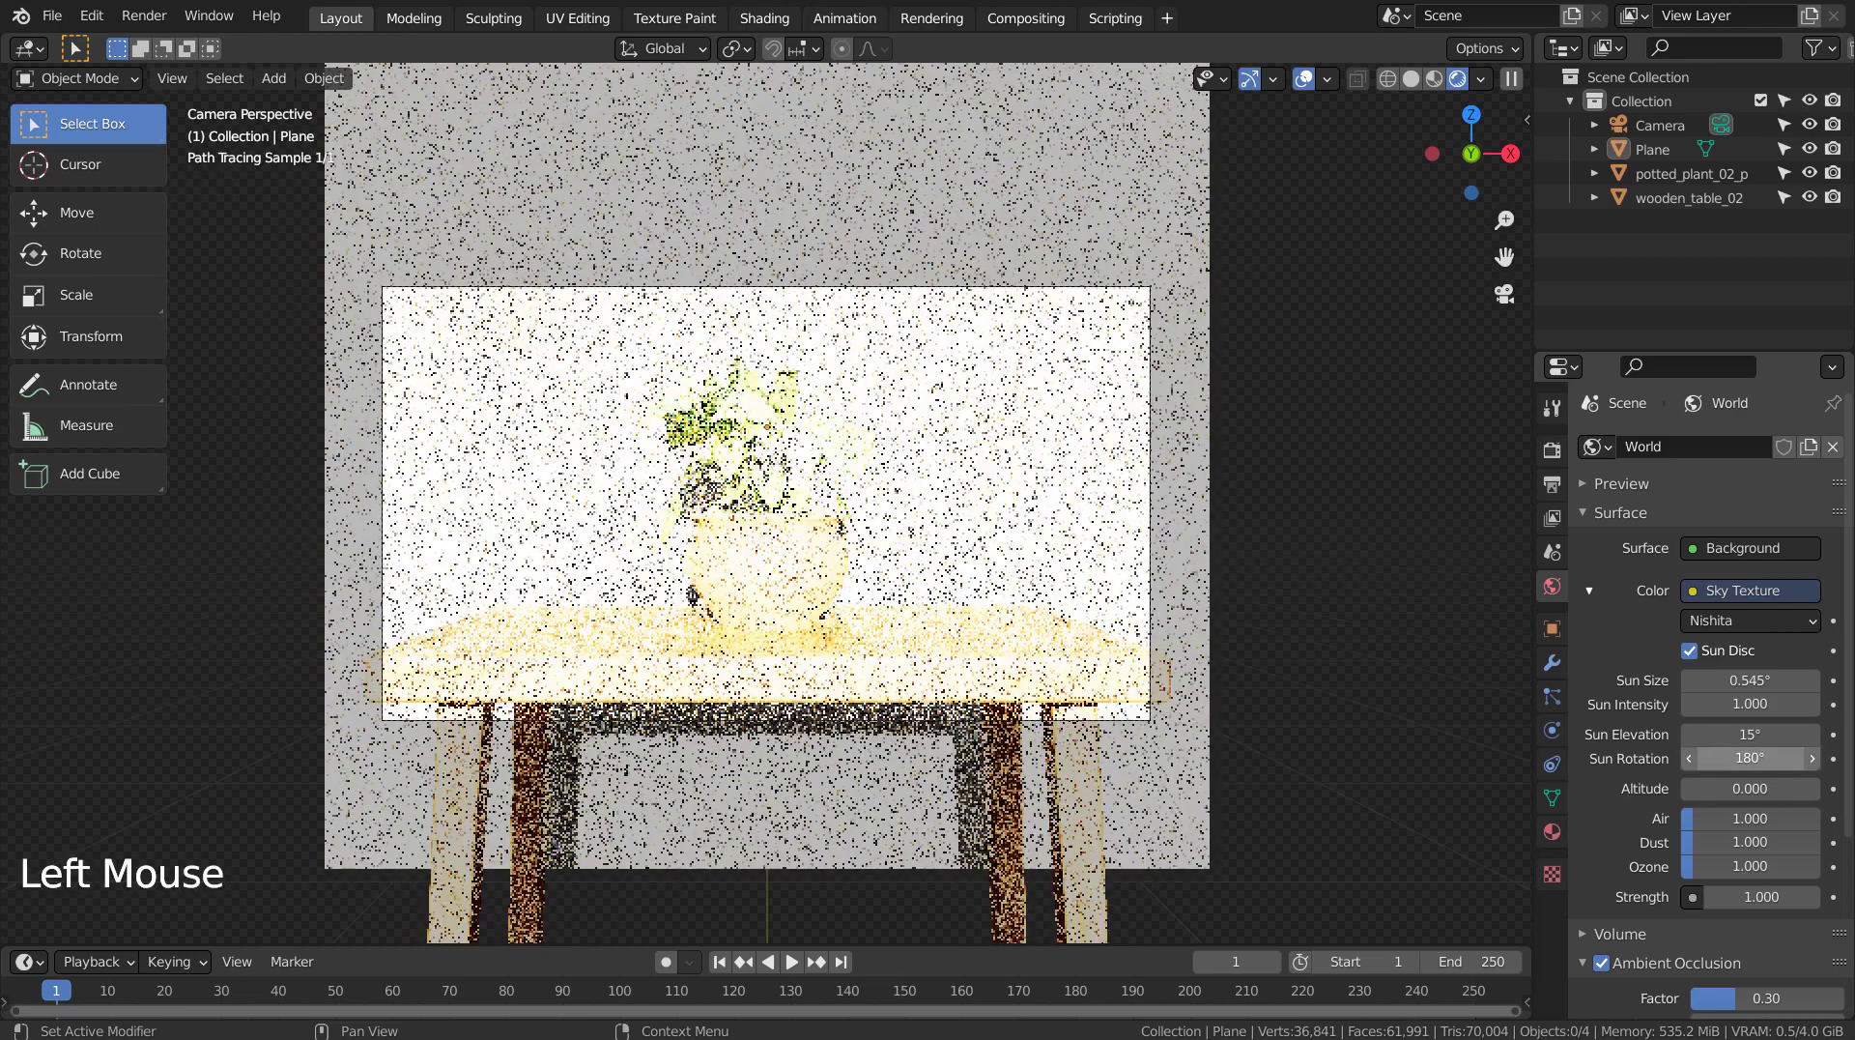
pyautogui.click(1749, 758)
pyautogui.write('270')
pyautogui.press('Return')
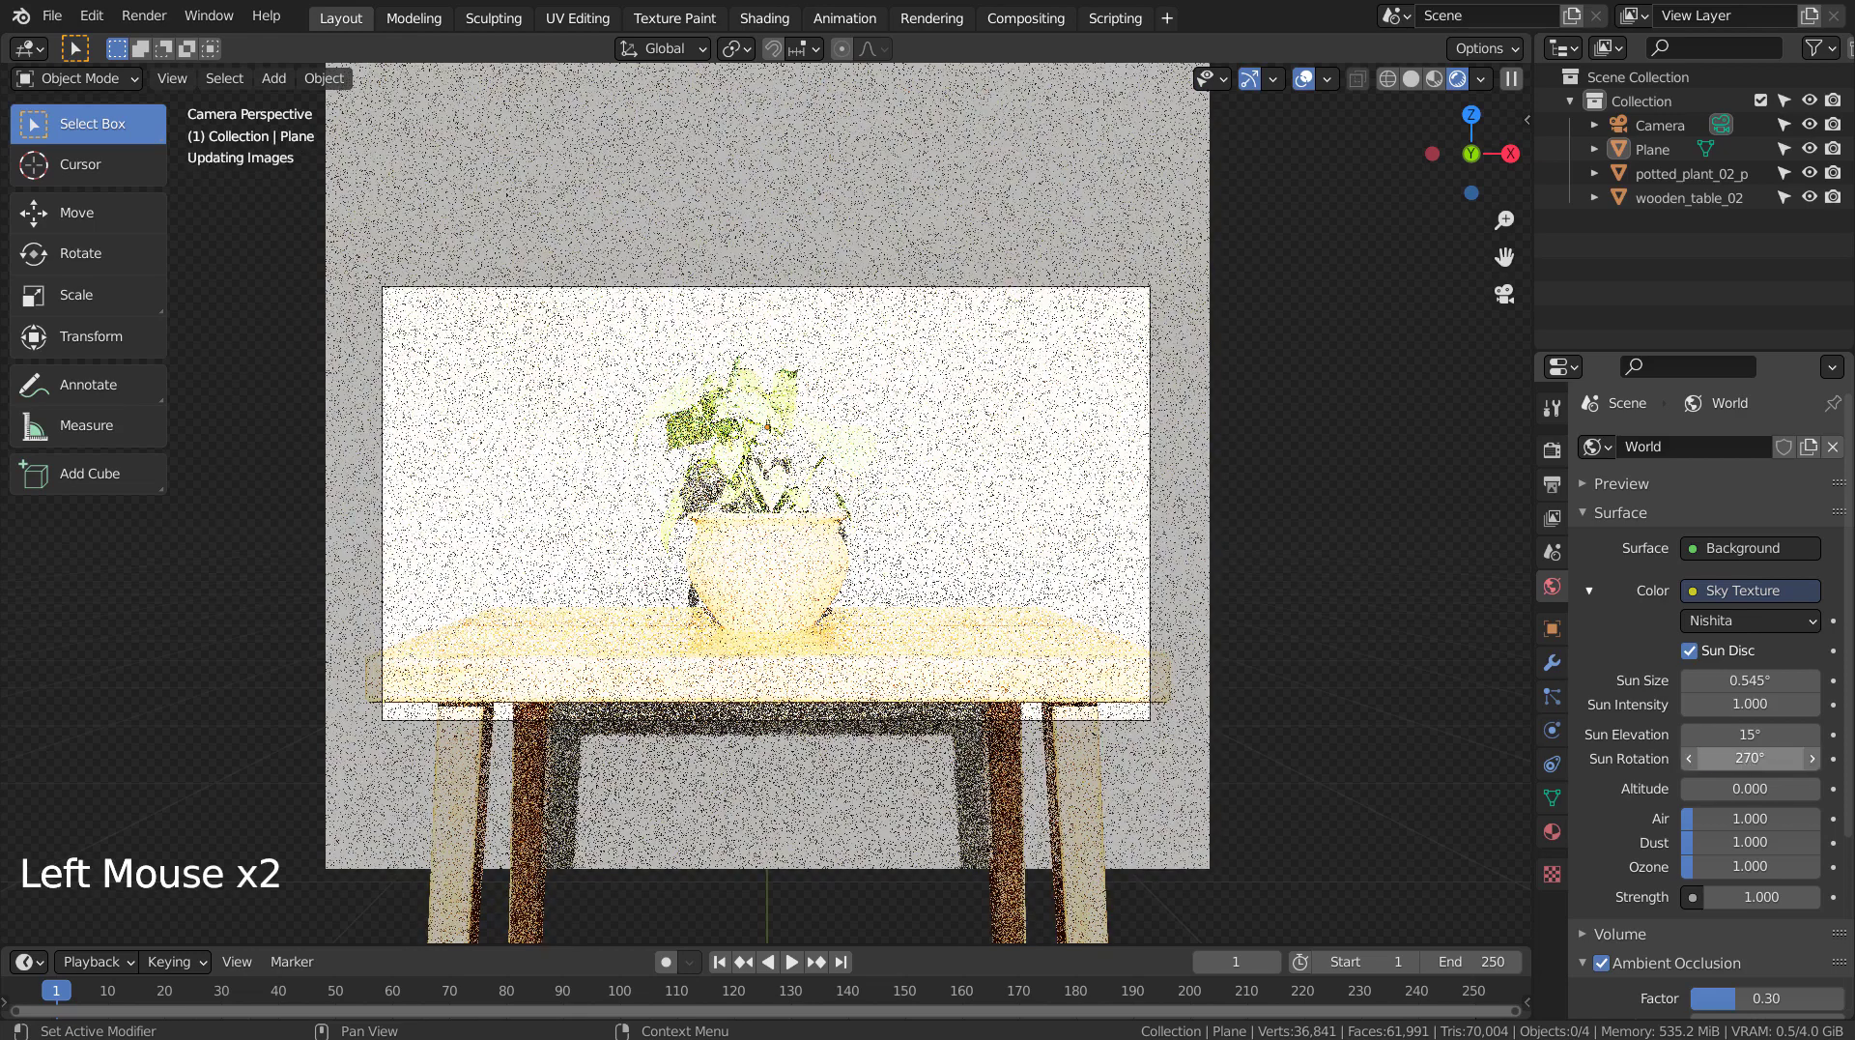
pyautogui.click(1749, 758)
# - Set sun rotation to 250°, then move the backdrop about 0.2 m along Y toward the table
pyautogui.write('250')
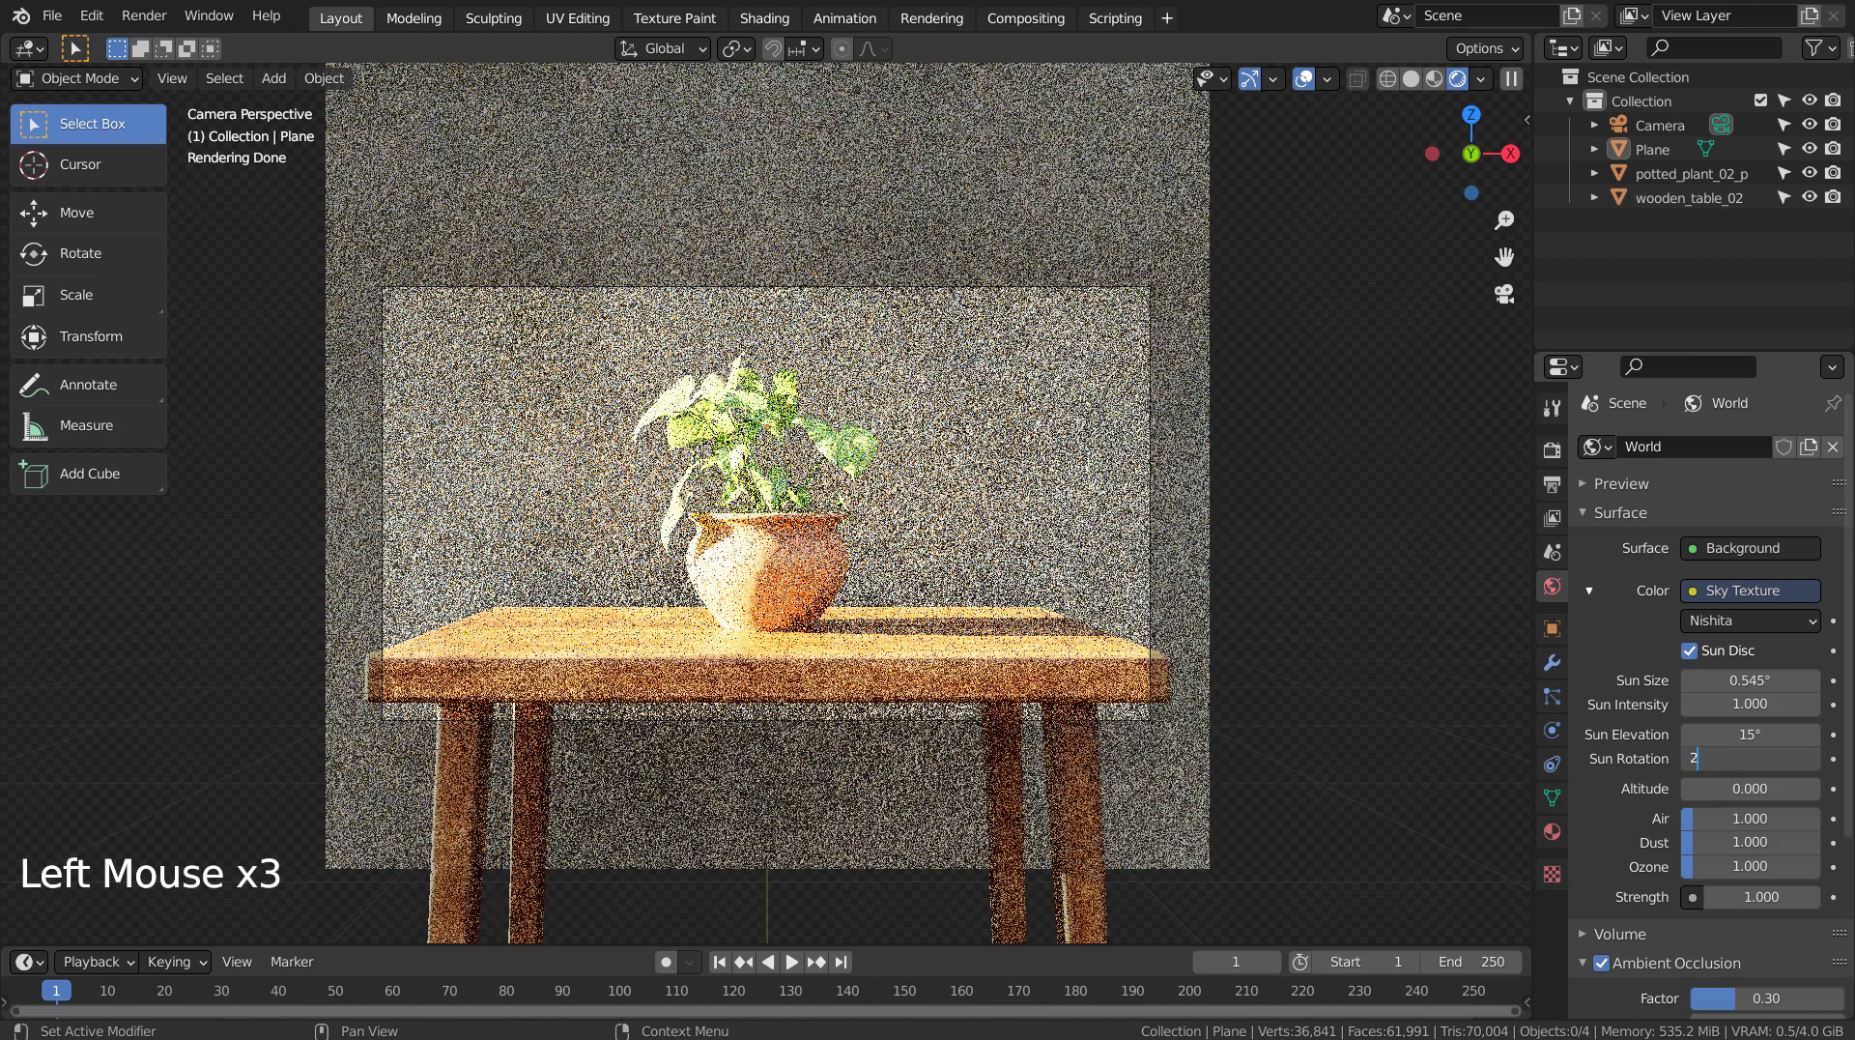
pyautogui.press('Return')
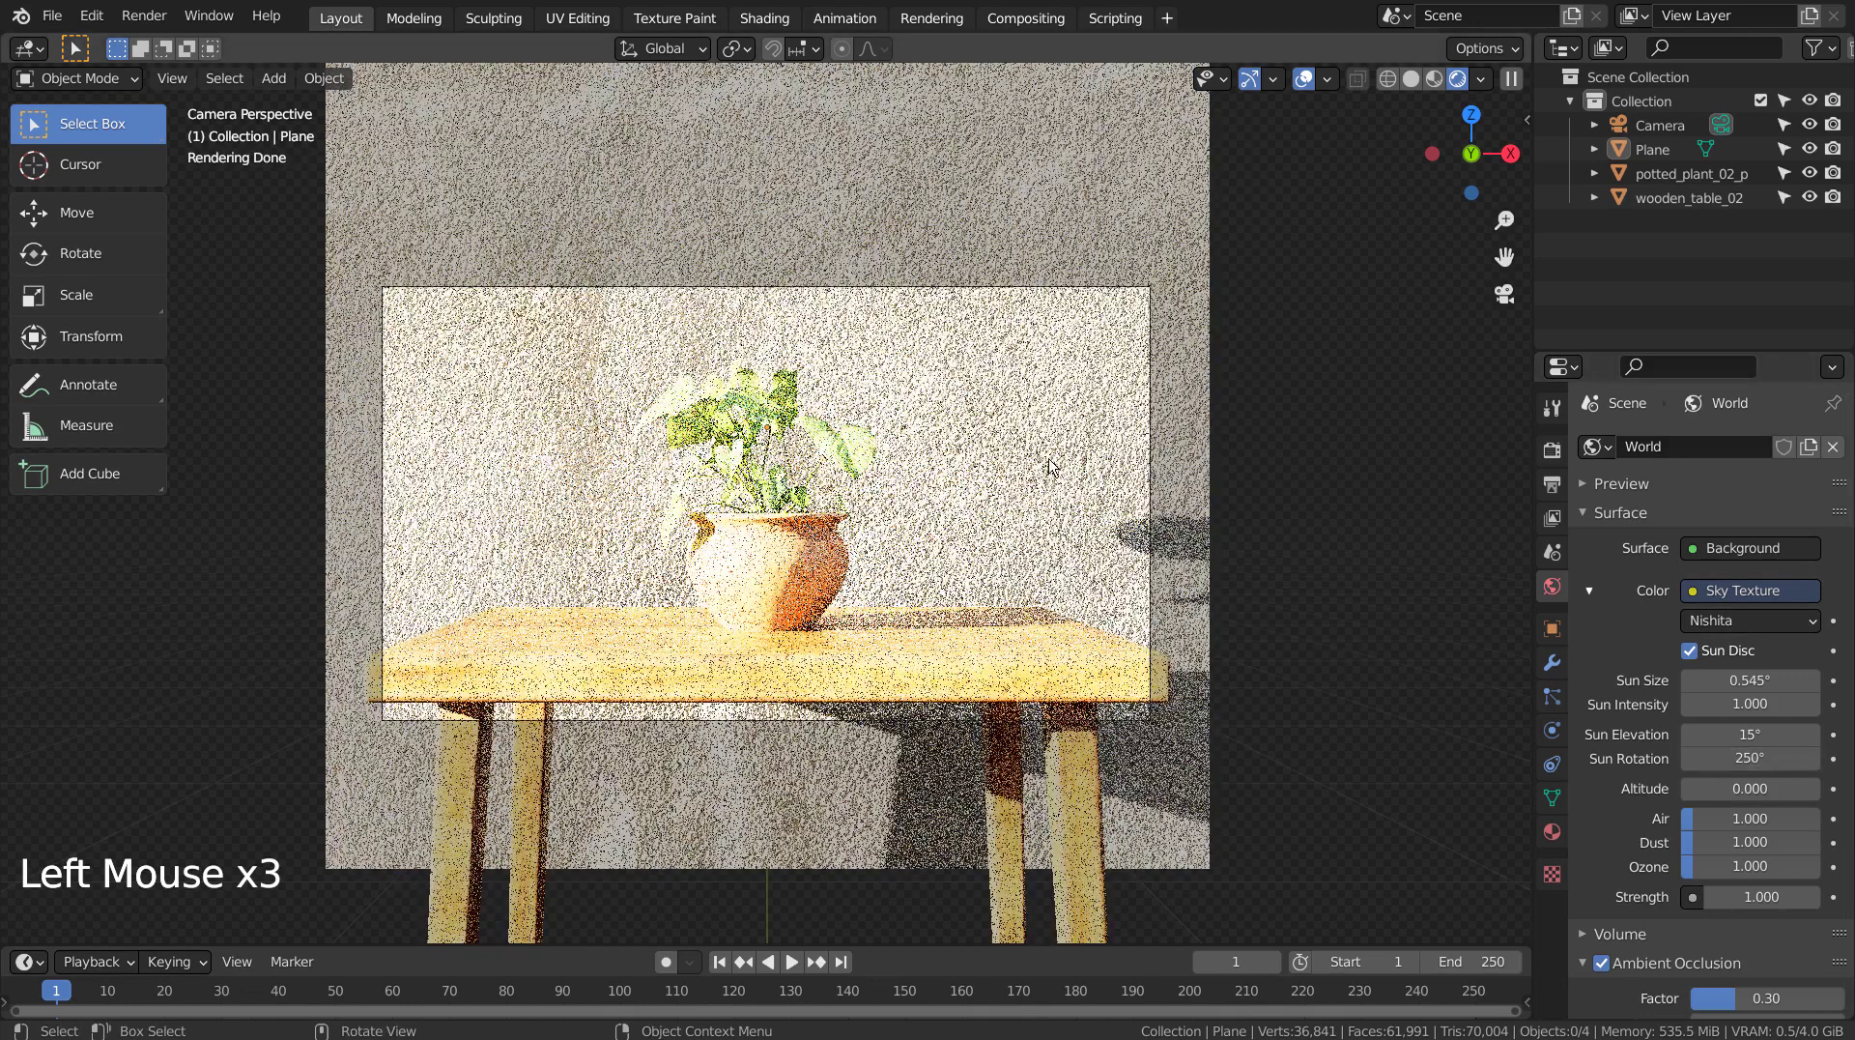
pyautogui.click(1050, 466)
pyautogui.press('KP_3')
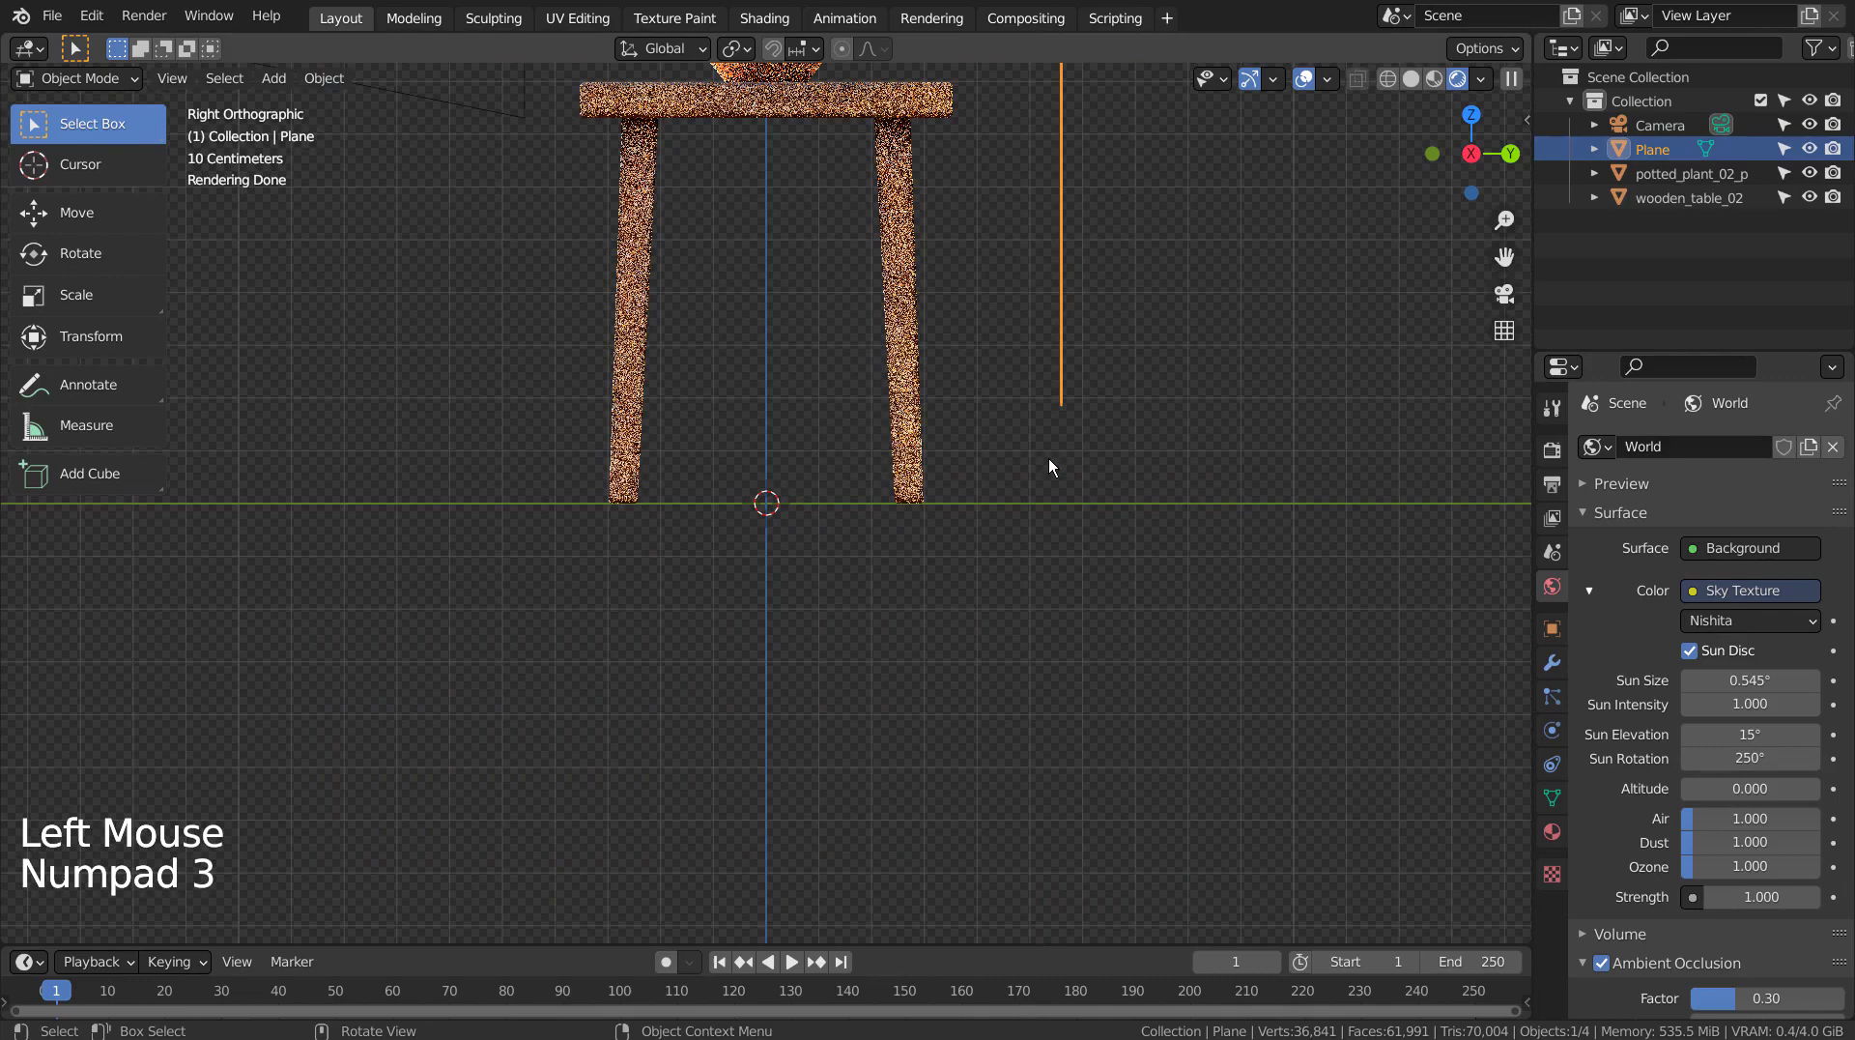
pyautogui.keyDown('shift'); pyautogui.moveTo(1105, 593); pyautogui.dragTo(1140, 636, button='middle'); pyautogui.keyUp('shift')
pyautogui.press('g')
pyautogui.press('y')
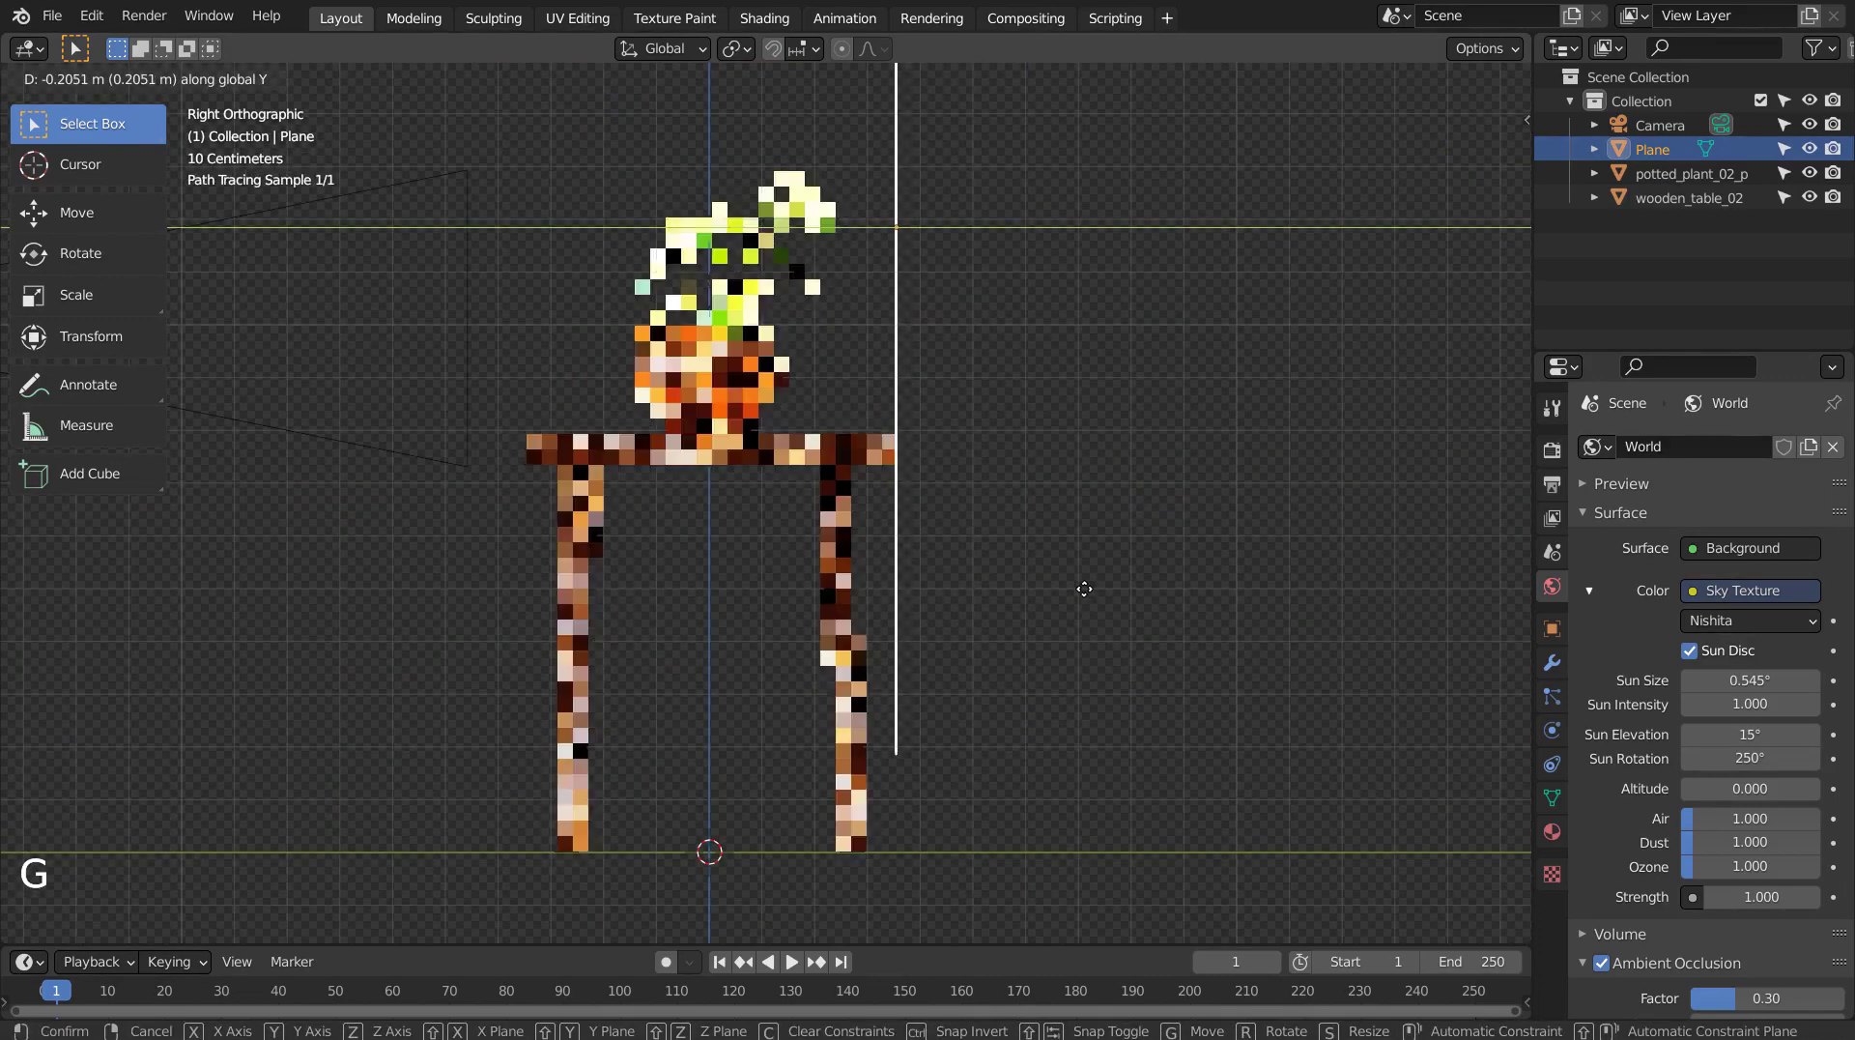
pyautogui.click(1084, 588)
pyautogui.press('KP_0')
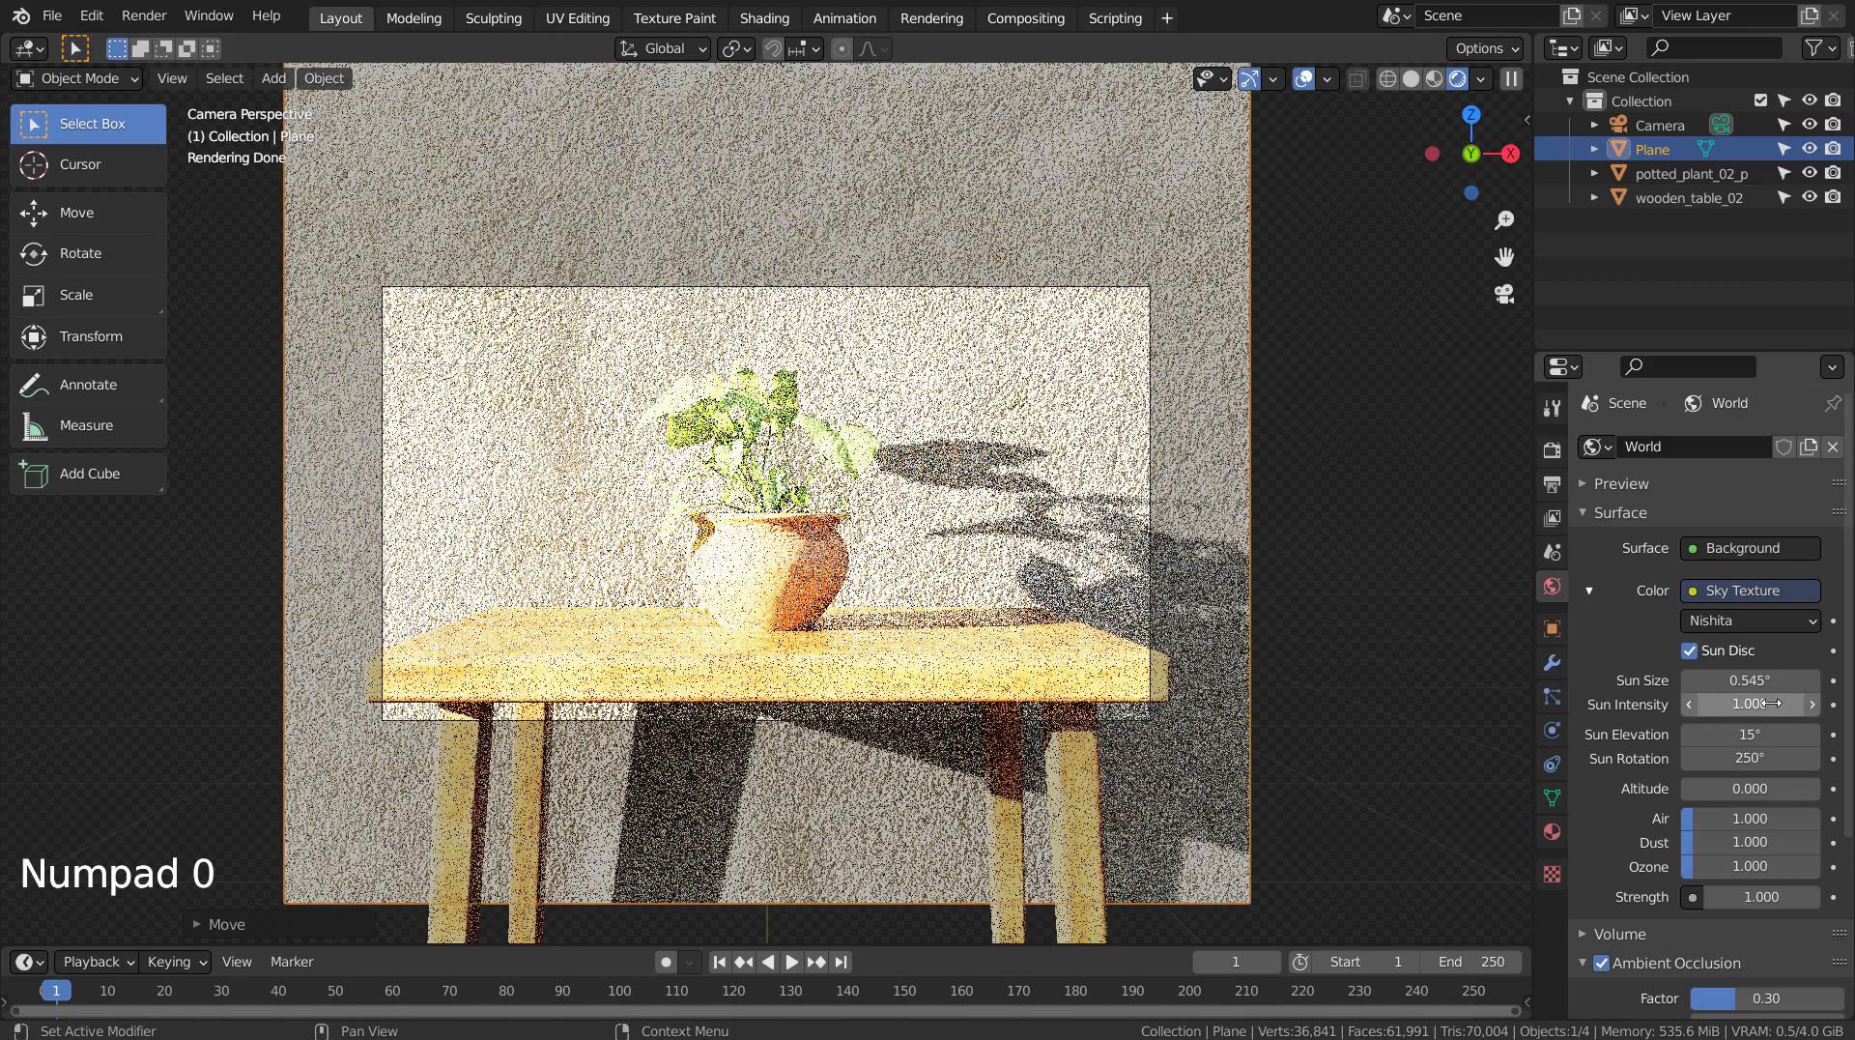
# - Set sun intensity 0.3, sky strength 0.3, sun elevation 45° and sun rotation 220°
pyautogui.moveTo(1771, 703); pyautogui.dragTo(1729, 703)
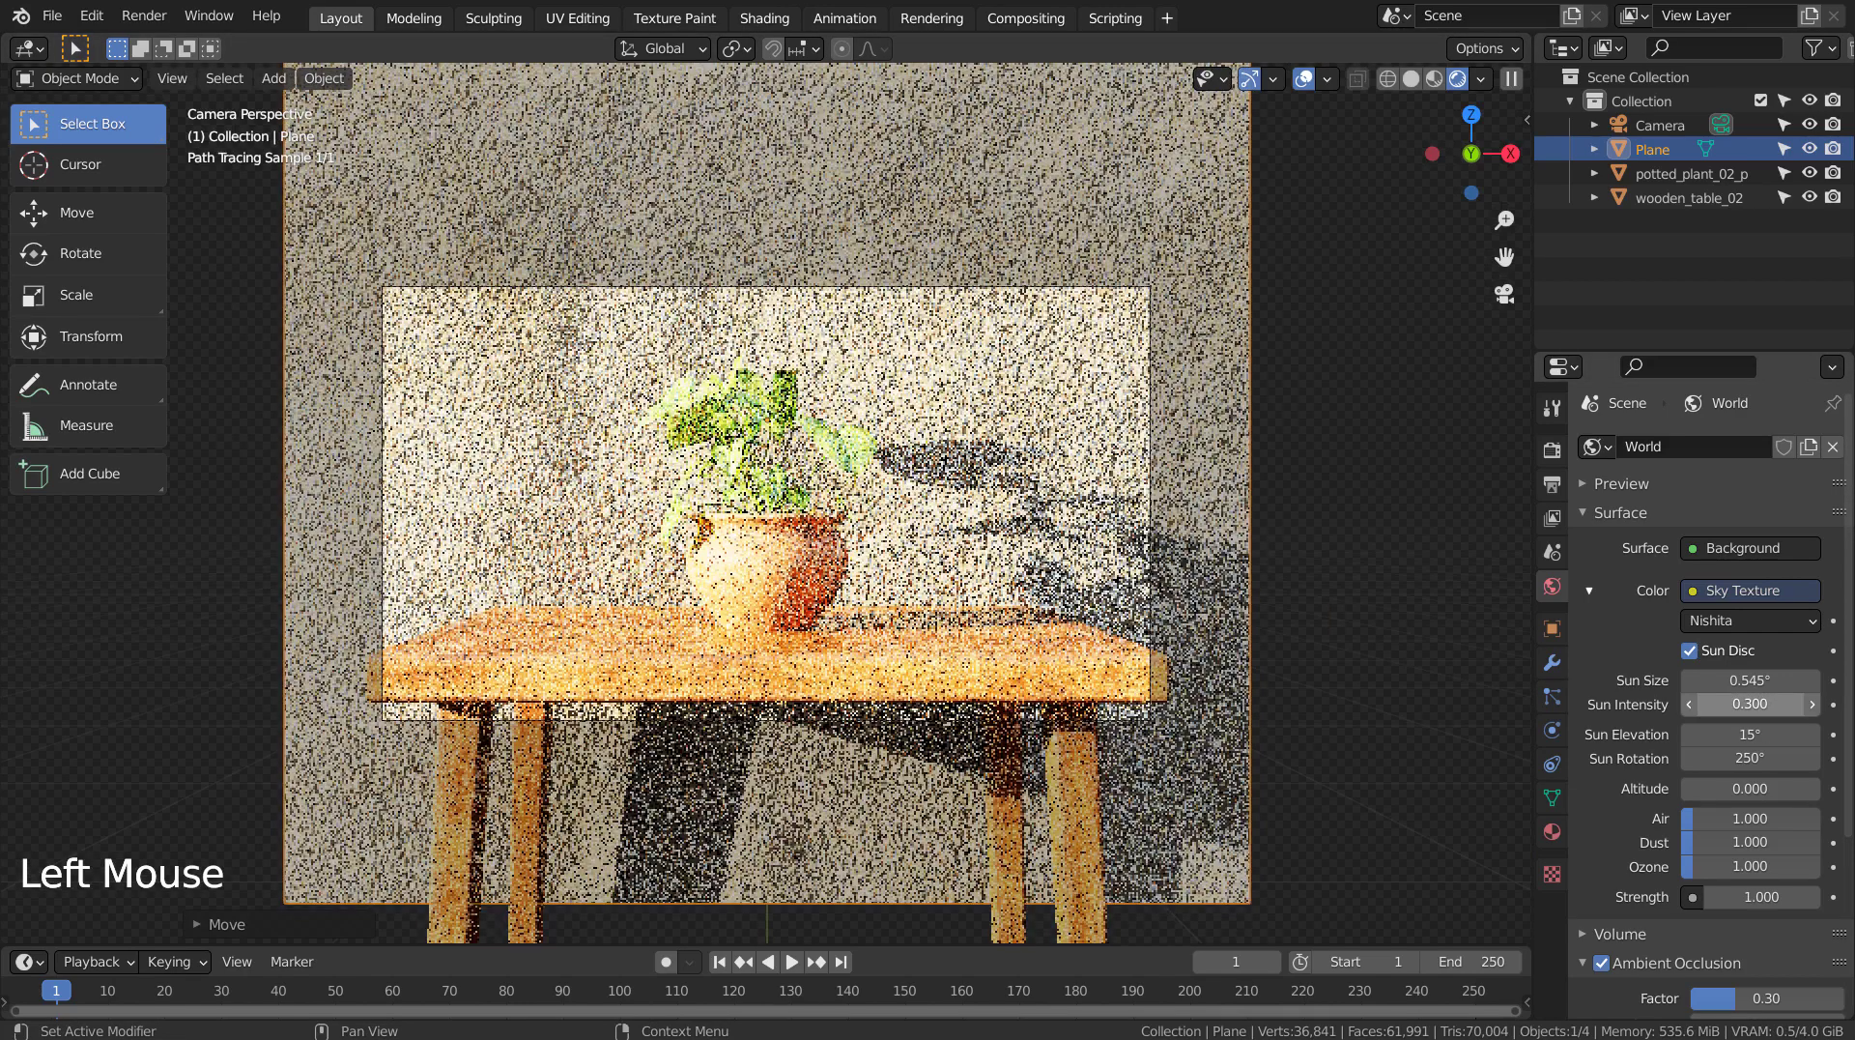
pyautogui.click(1750, 897)
pyautogui.press('BackSpace')
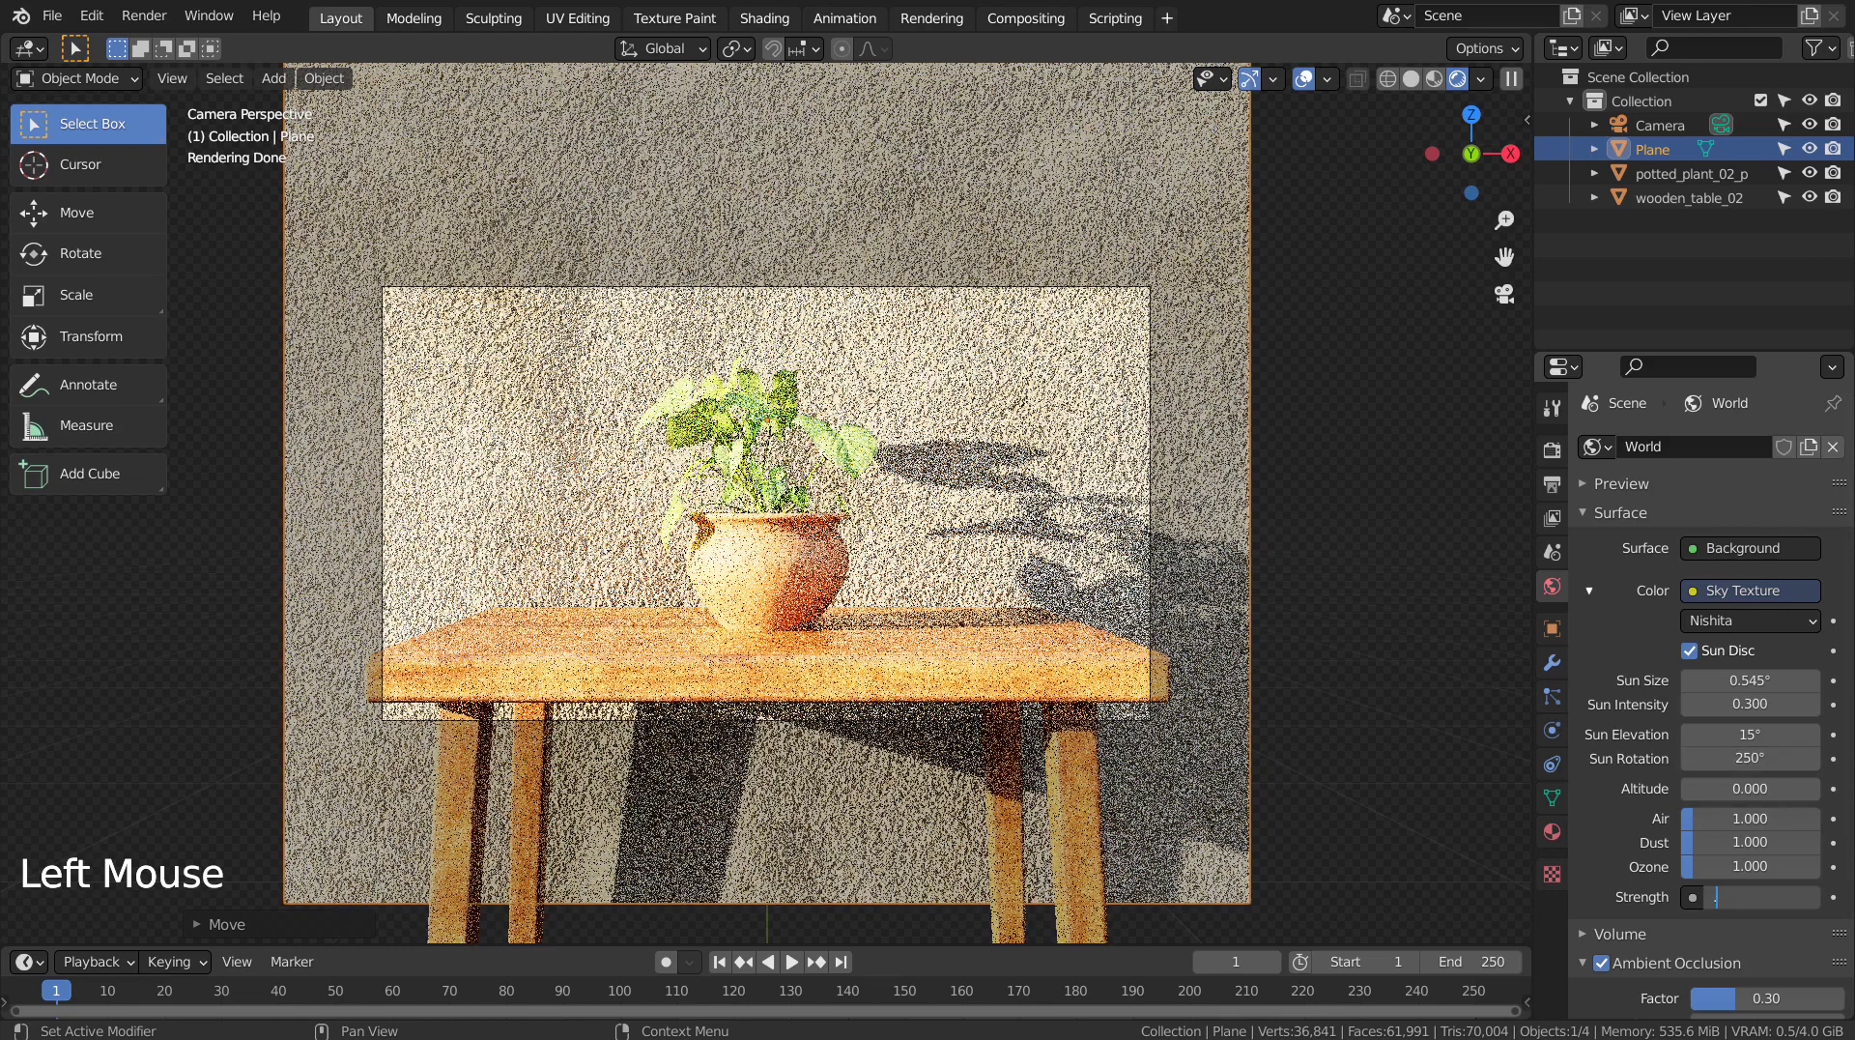
pyautogui.write('0.3')
pyautogui.press('Return')
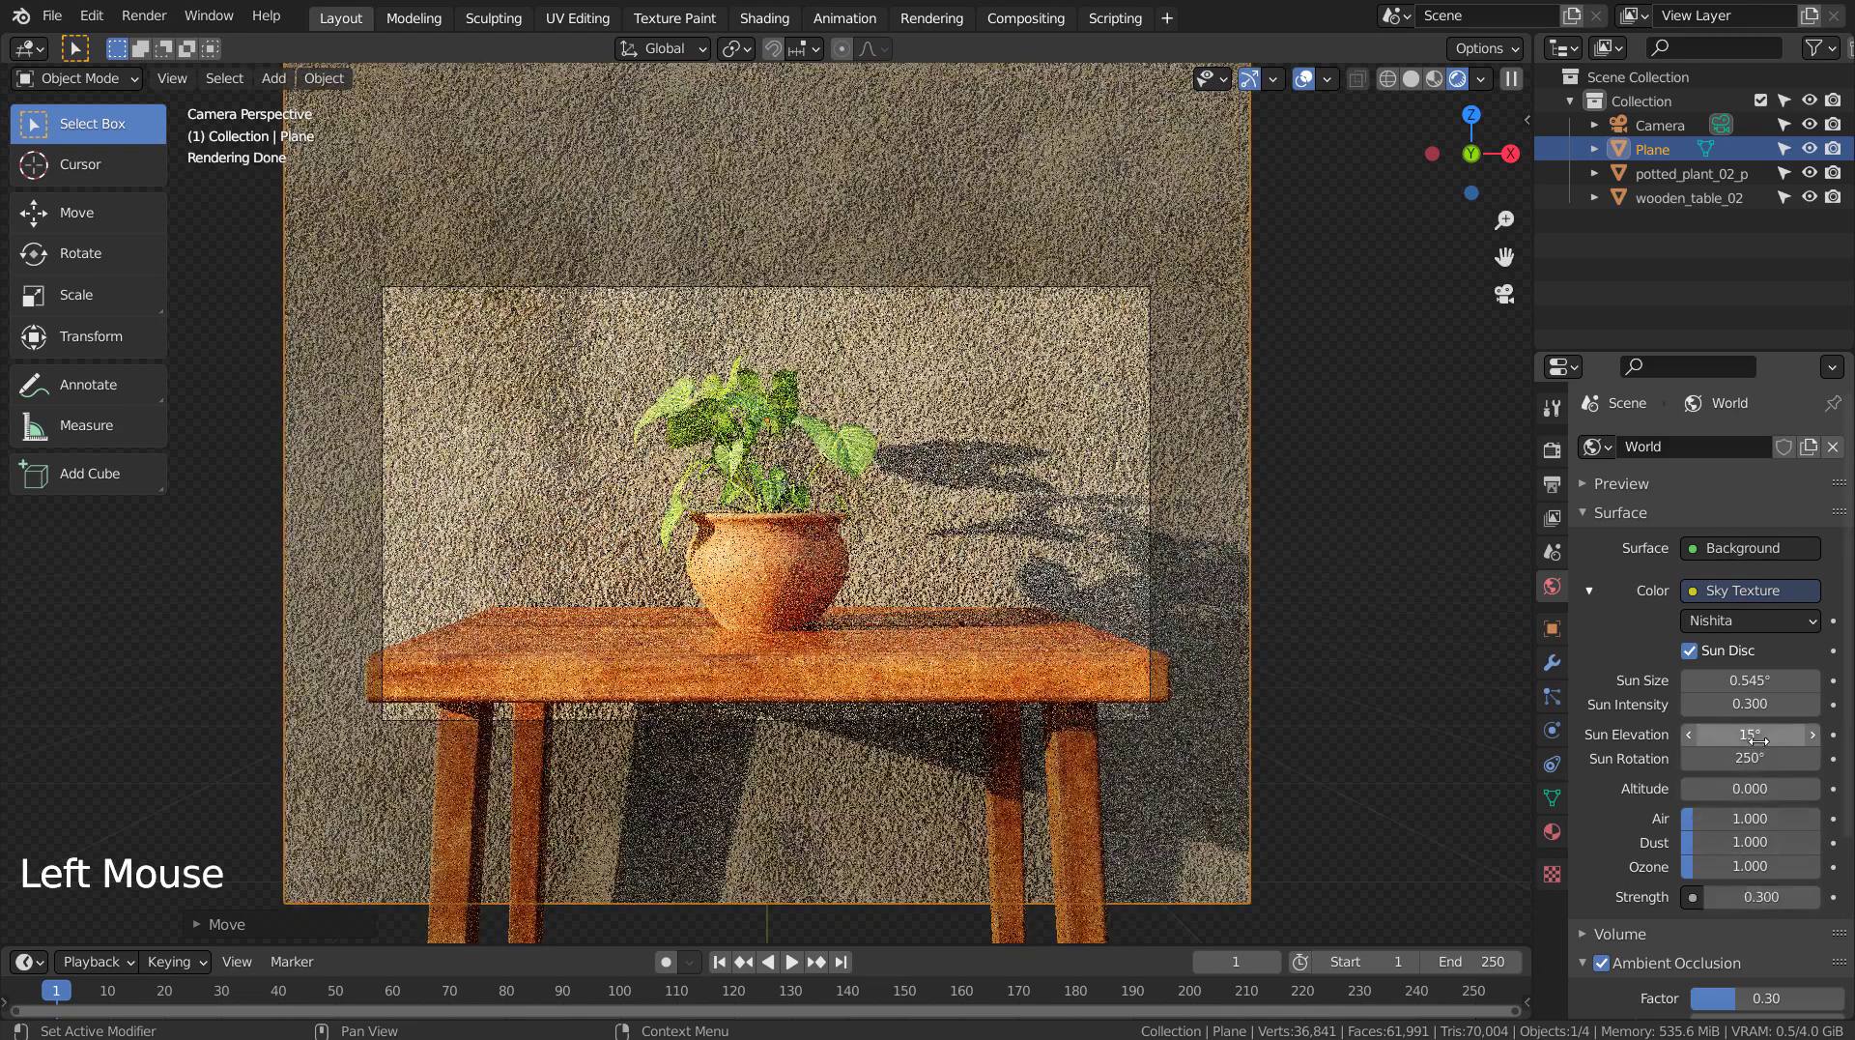
pyautogui.click(1758, 735)
pyautogui.write('45')
pyautogui.press('Return')
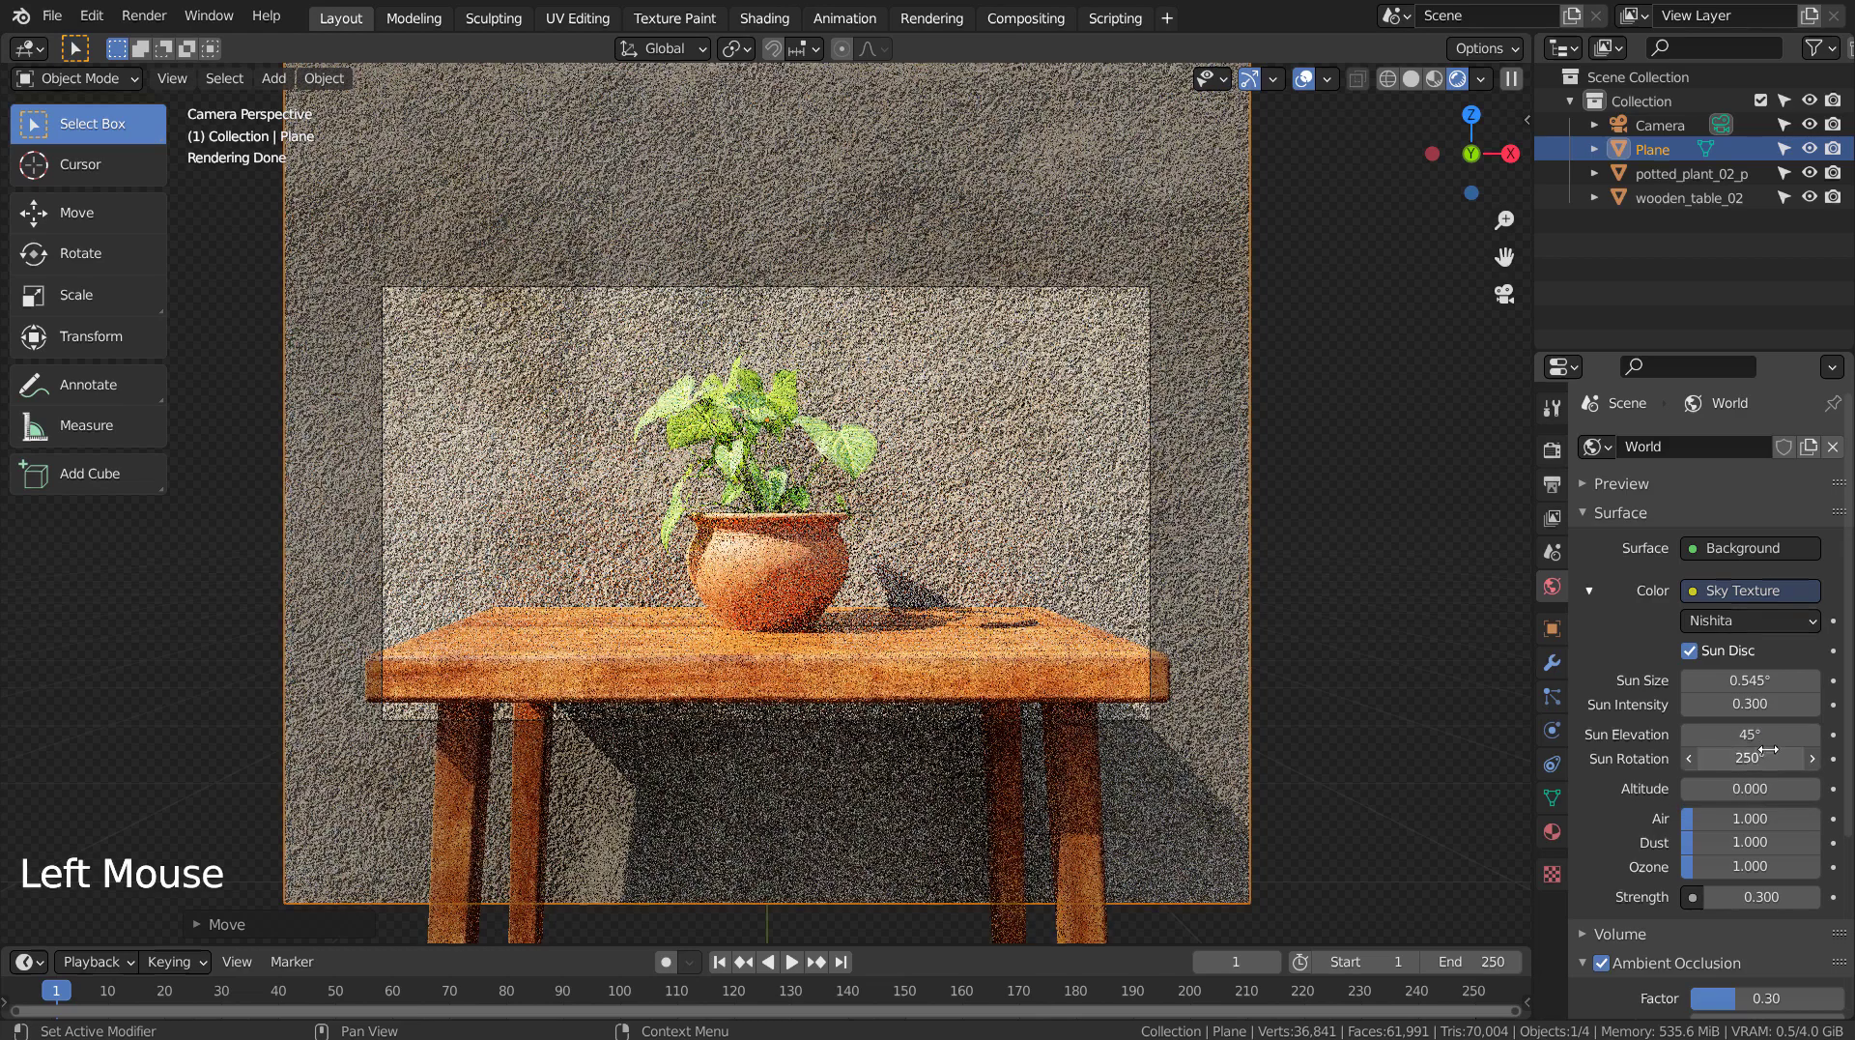
pyautogui.moveTo(1768, 757); pyautogui.dragTo(1730, 758)
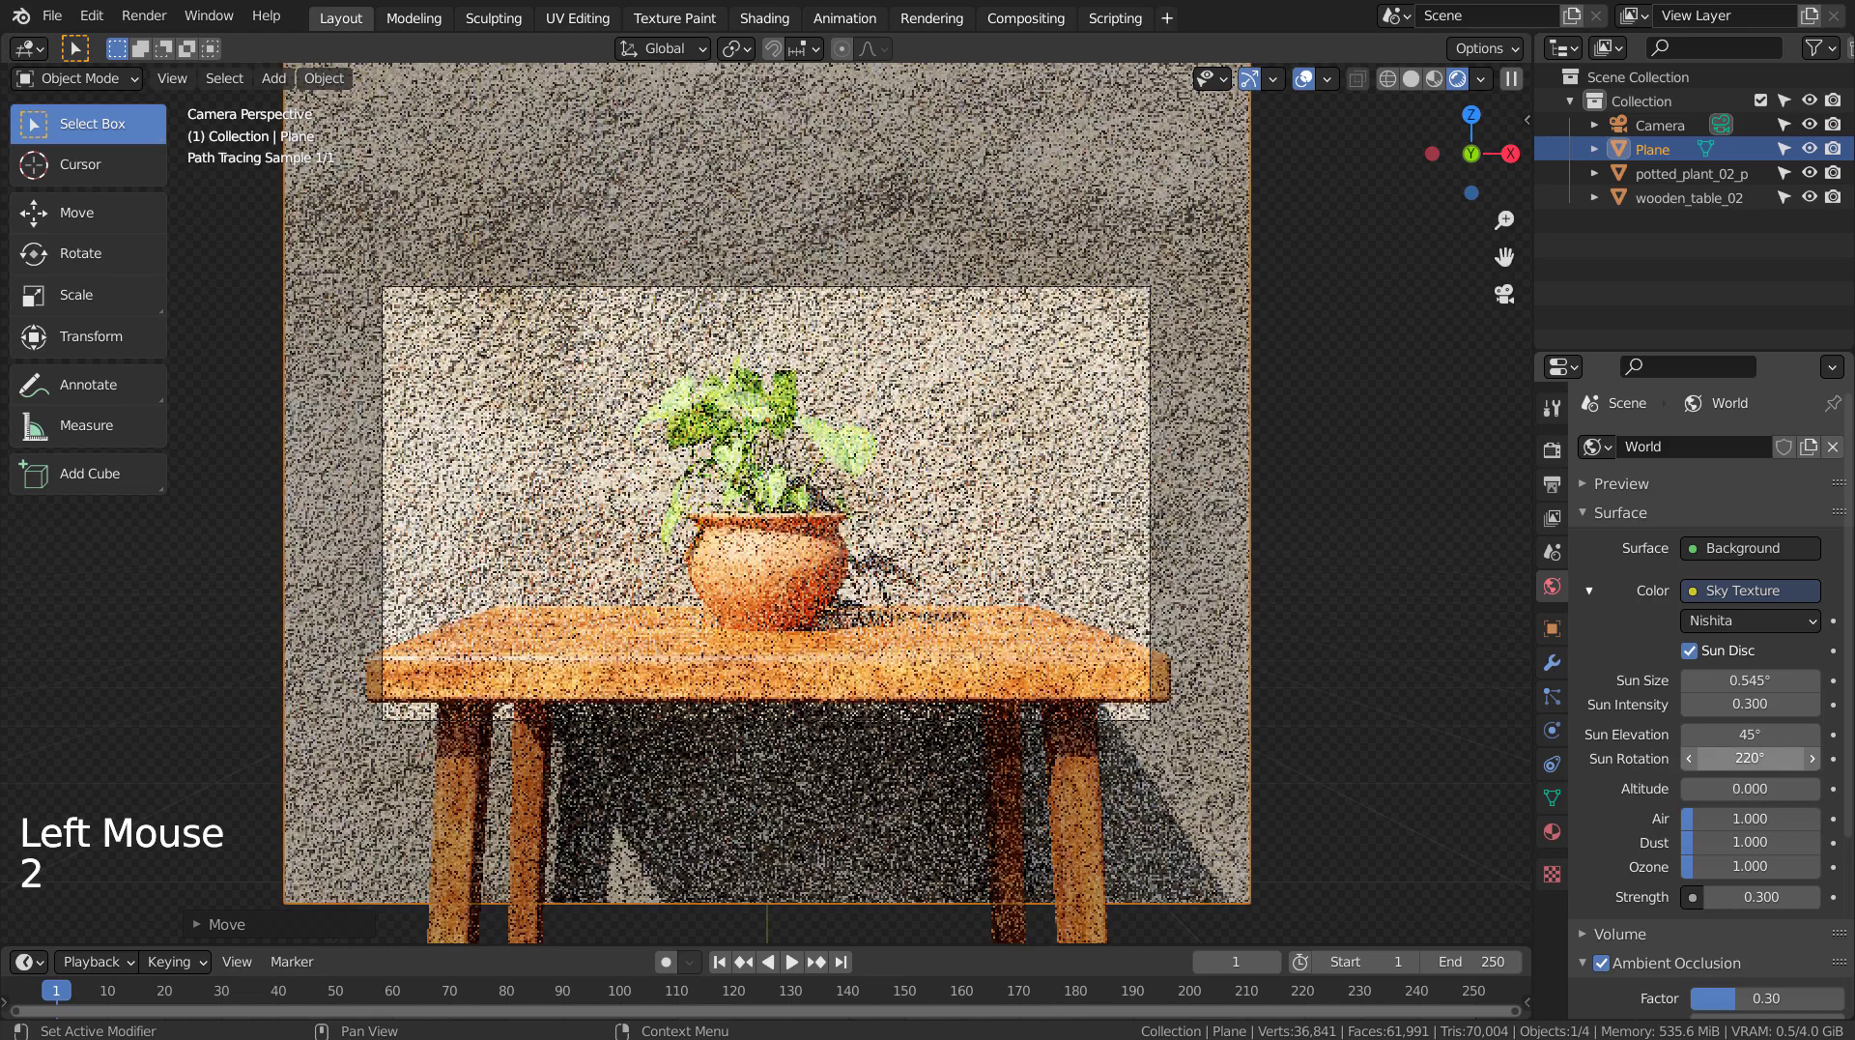
pyautogui.click(1730, 757)
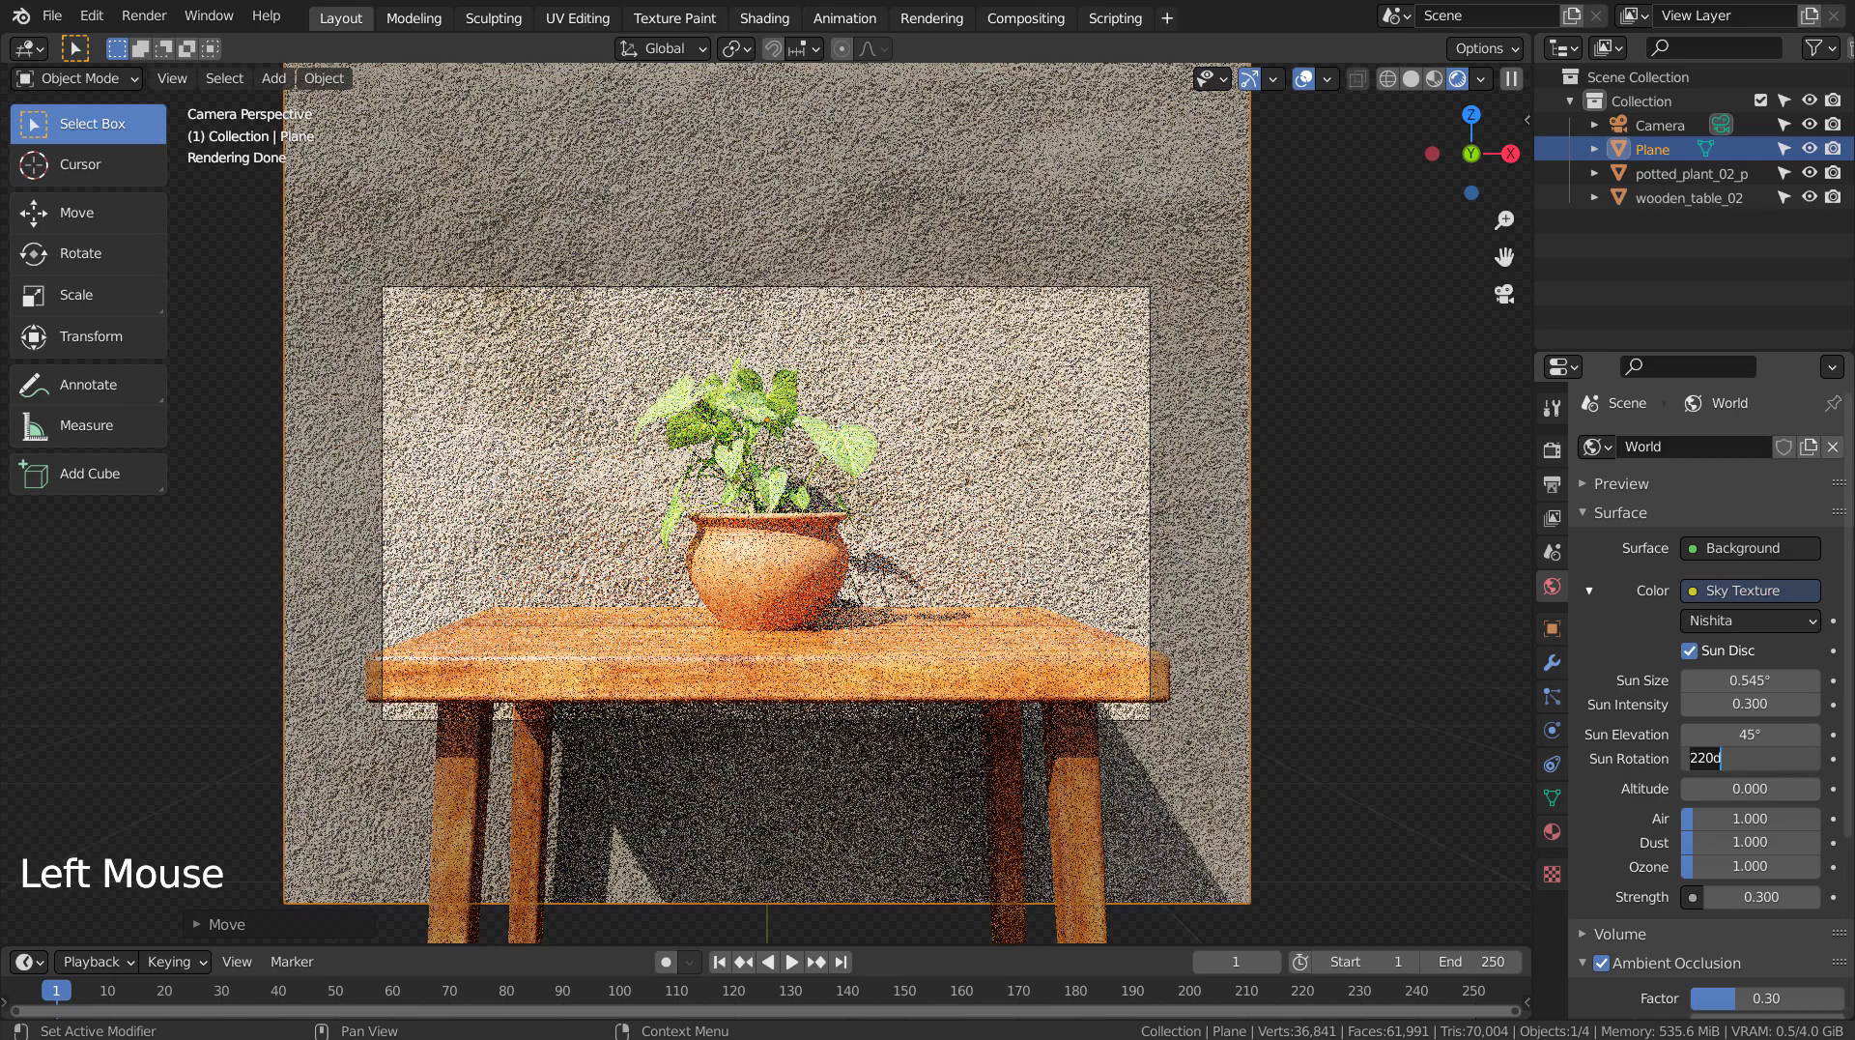
pyautogui.press('Return')
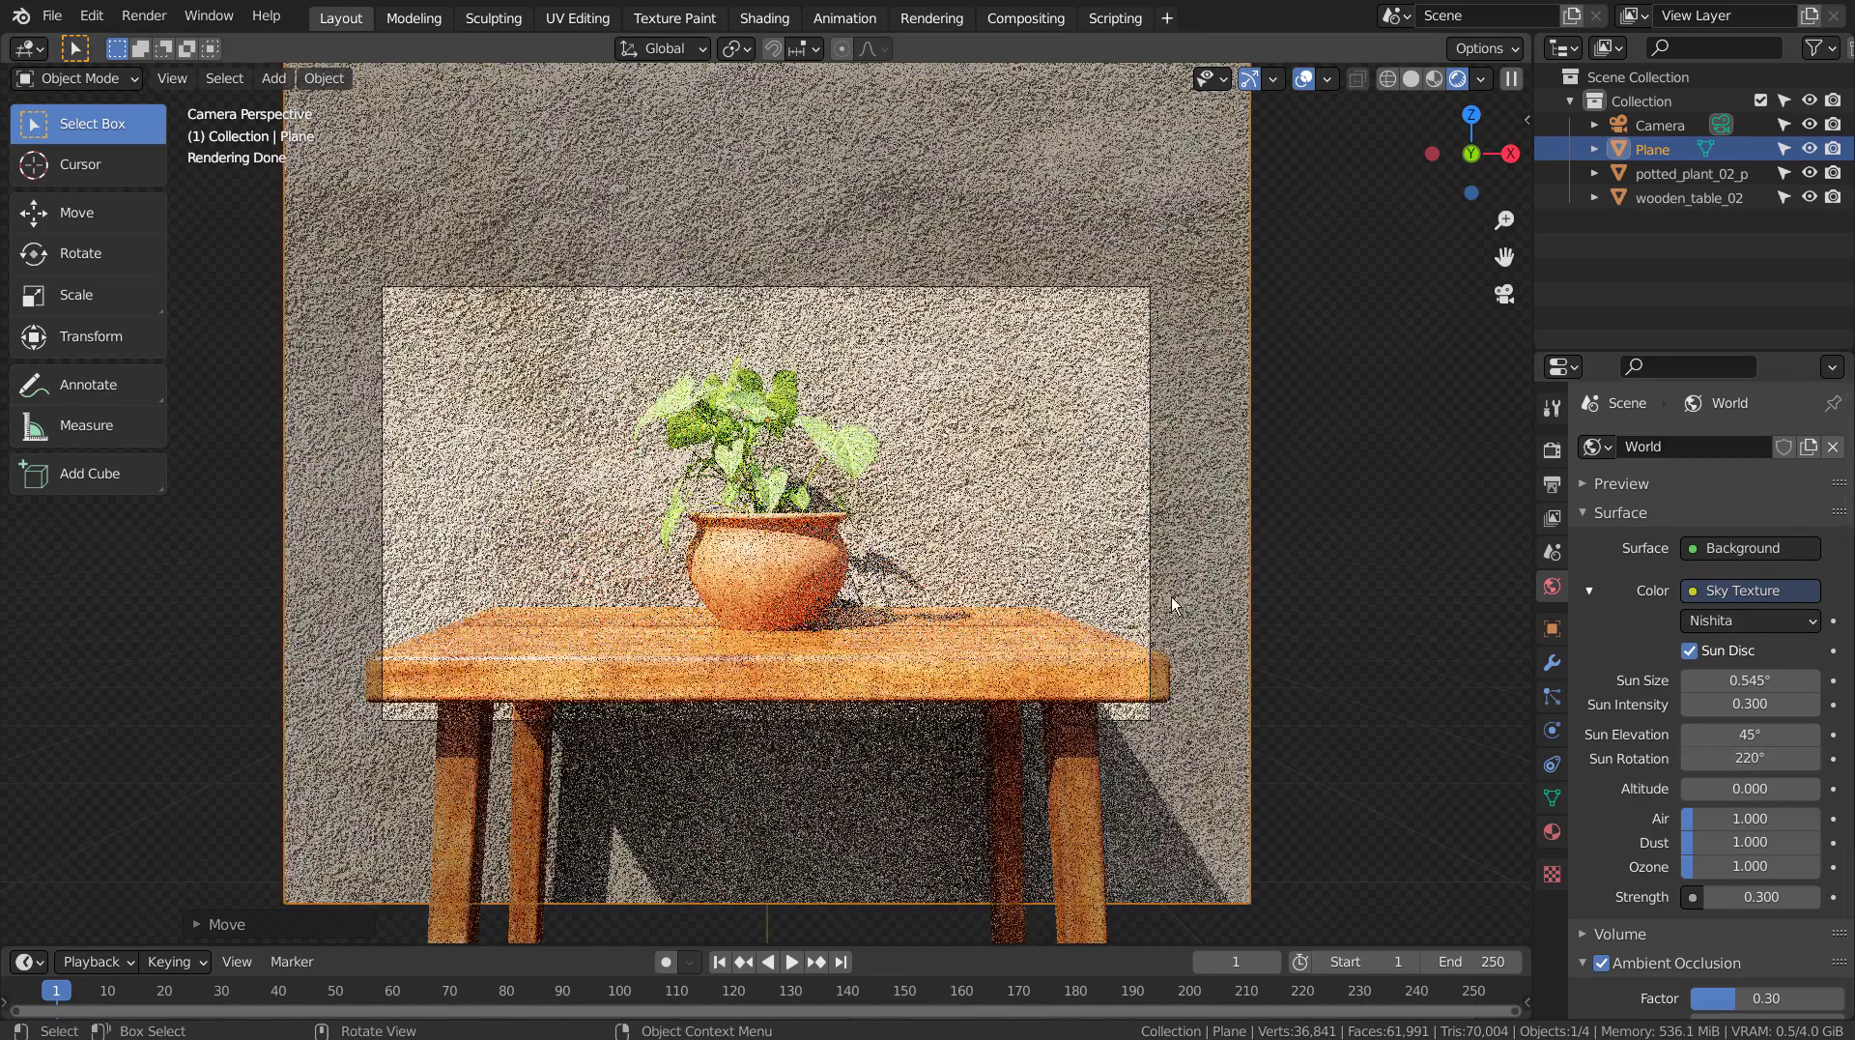
pyautogui.scroll(2, 873, 571)
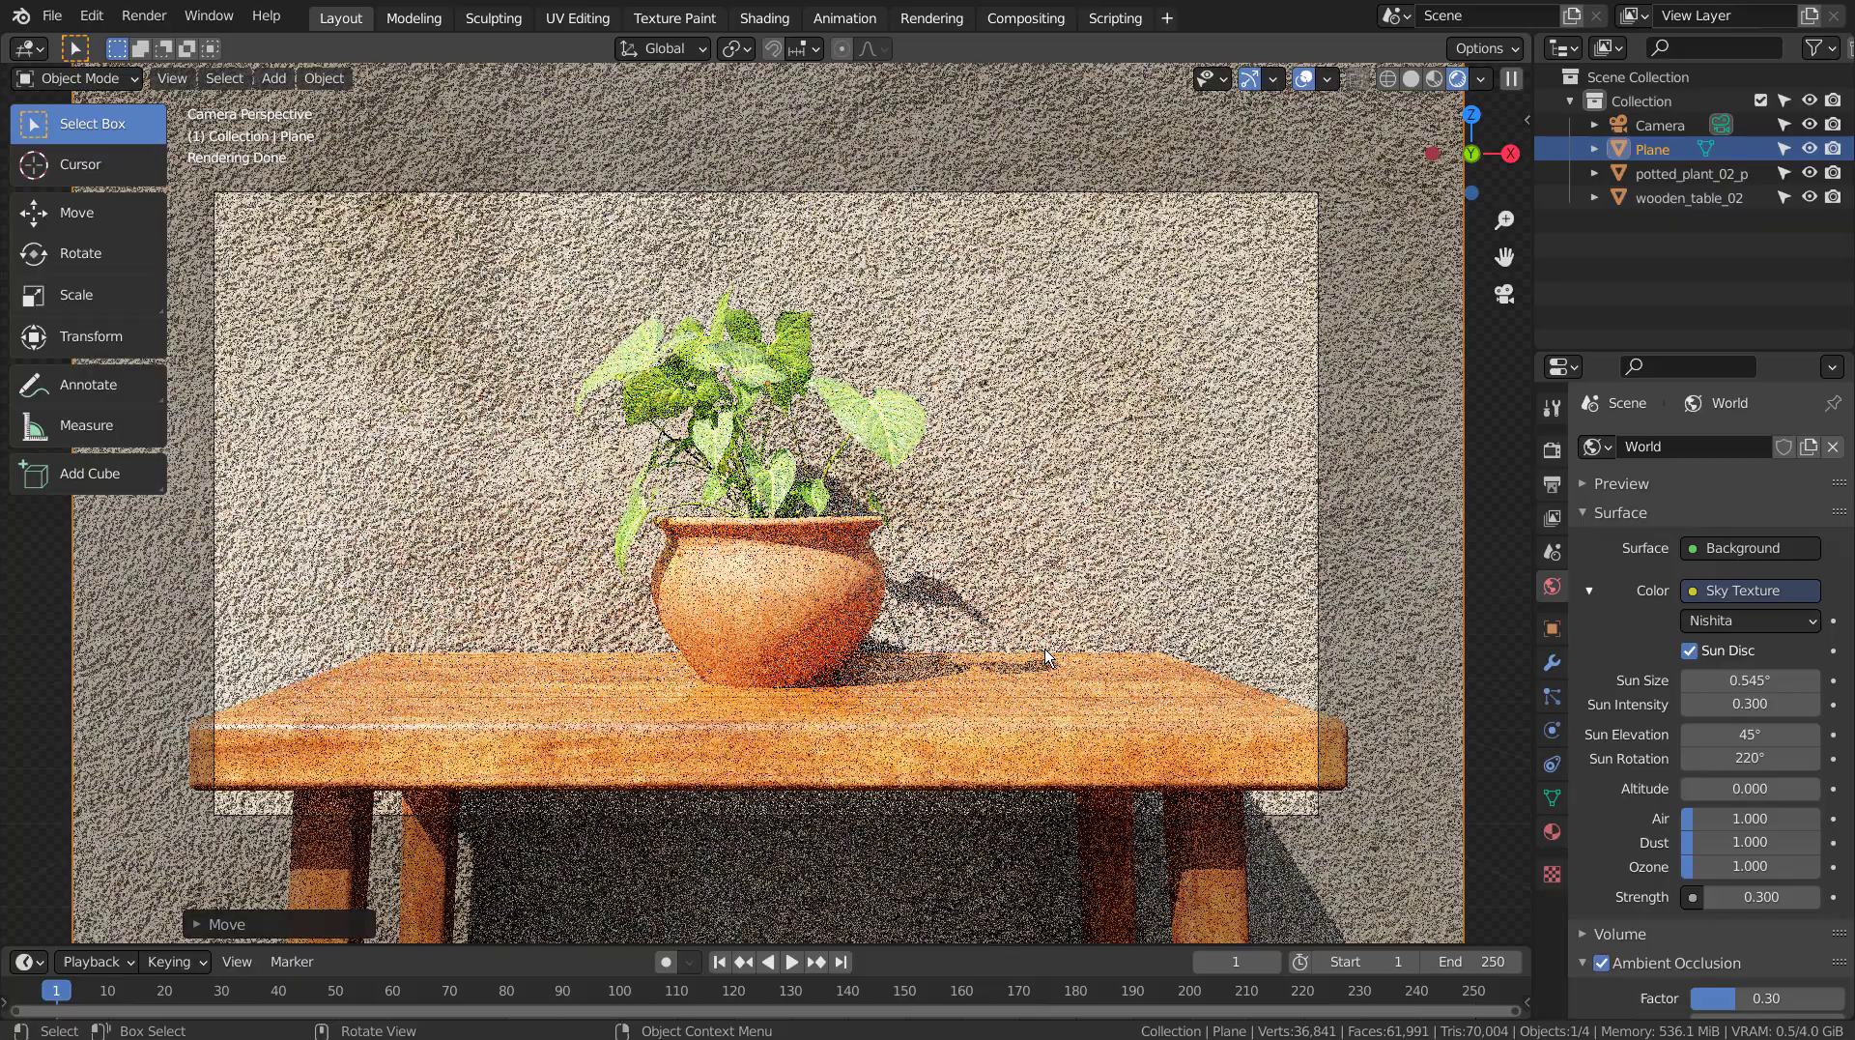
# - Shift the potted plant along Y to a new spot on the table, then return to camera view
pyautogui.moveTo(1045, 656); pyautogui.dragTo(798, 729, button='middle')
pyautogui.click(720, 546)
pyautogui.press('g')
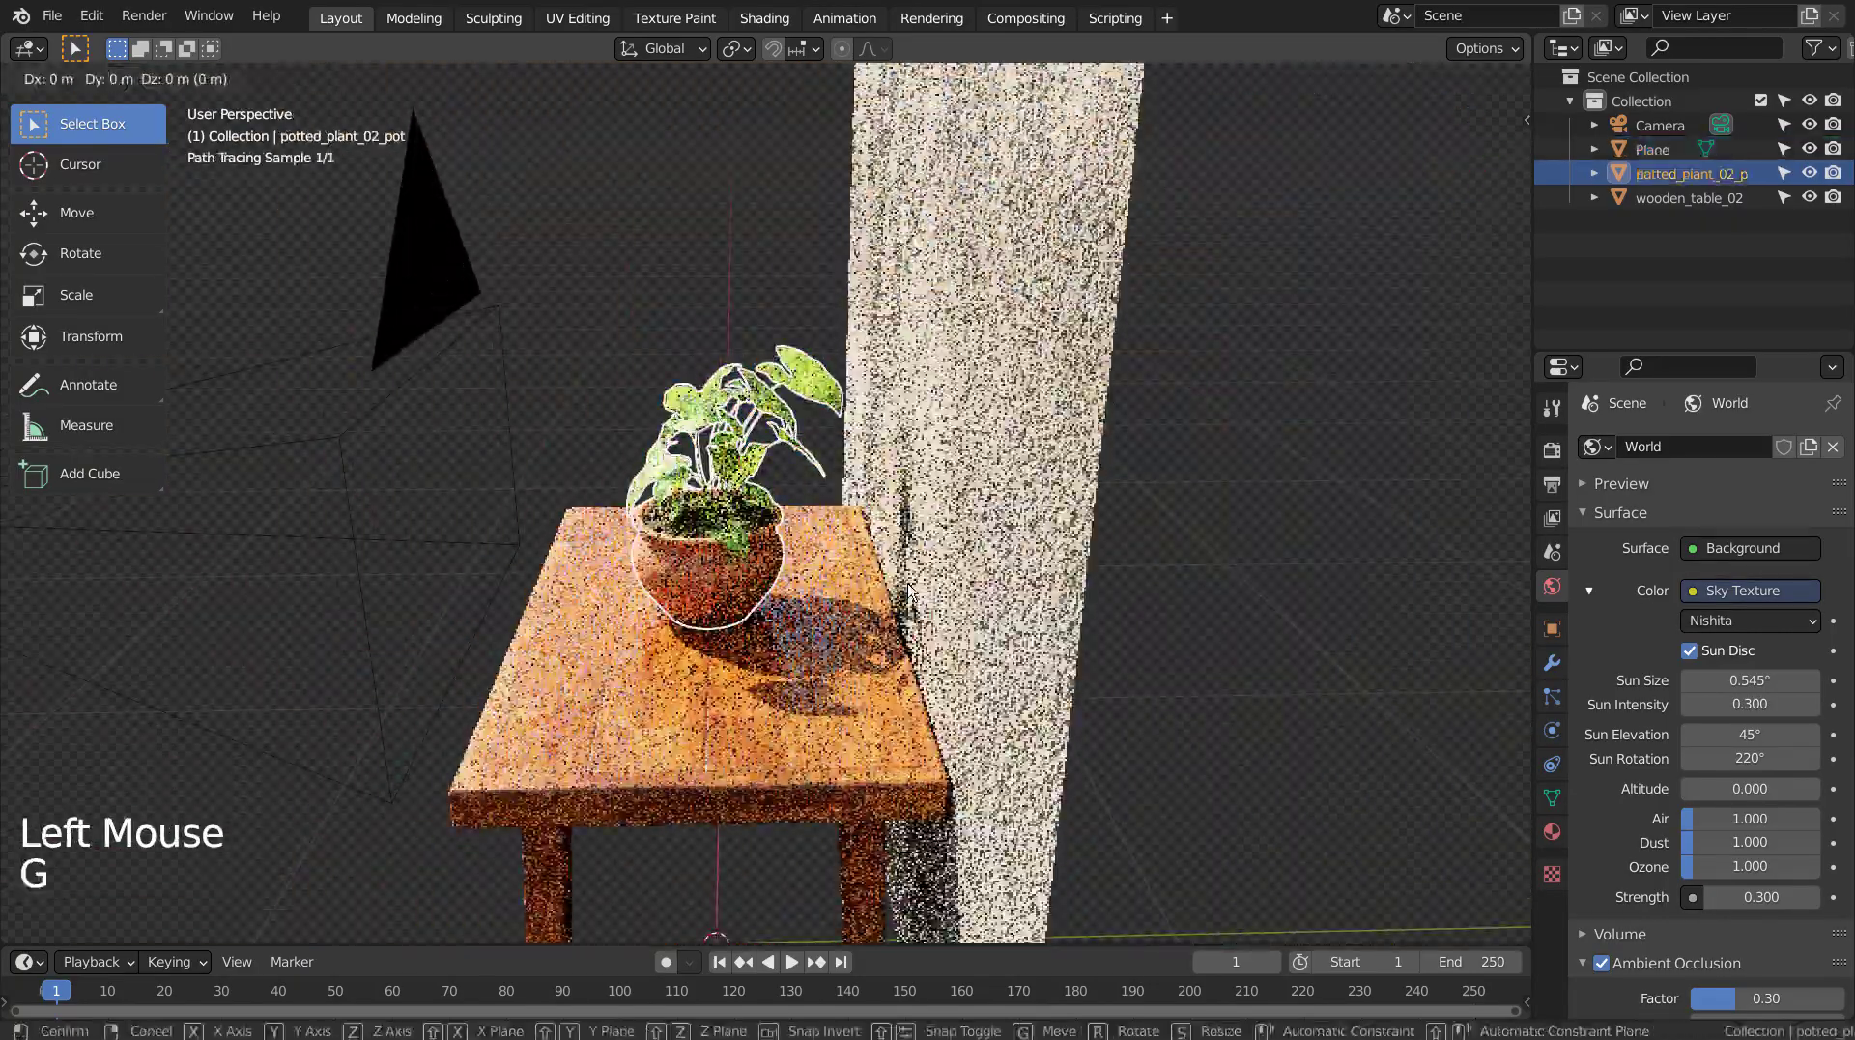
pyautogui.press('y')
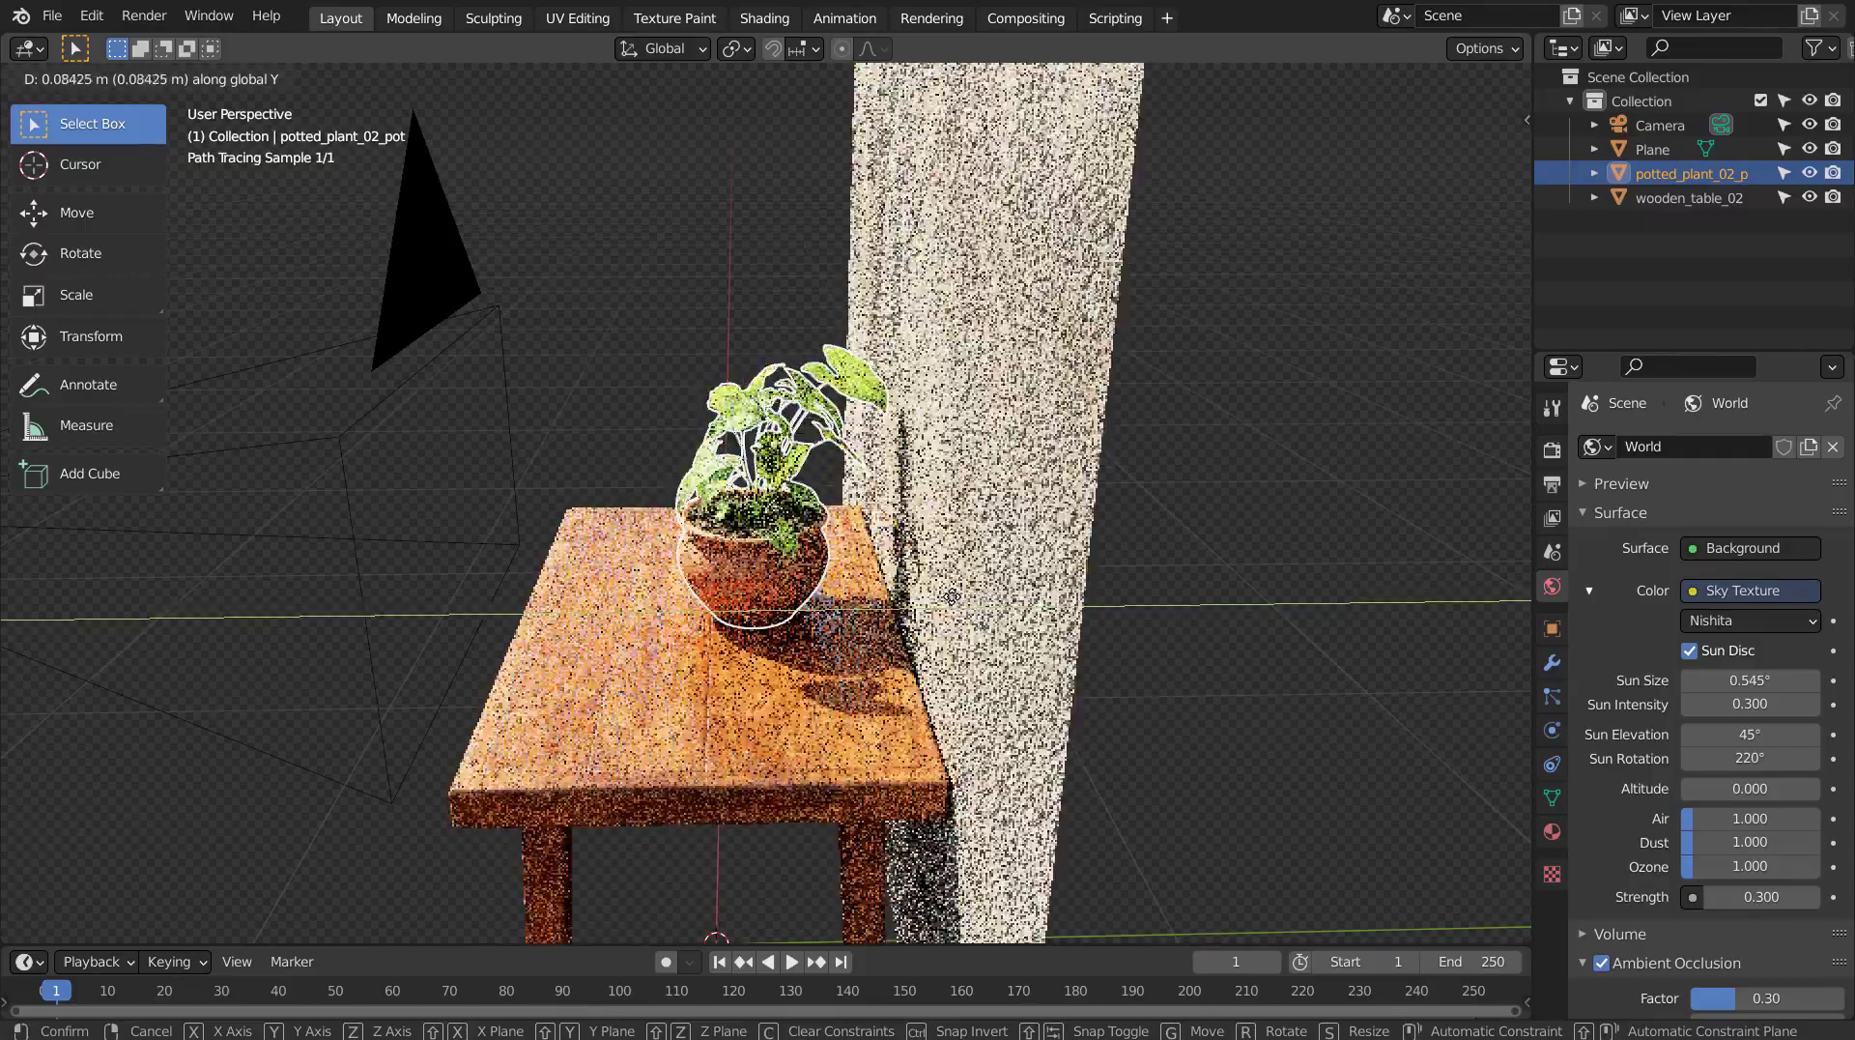
pyautogui.click(950, 597)
pyautogui.moveTo(951, 596); pyautogui.dragTo(1272, 580, button='middle')
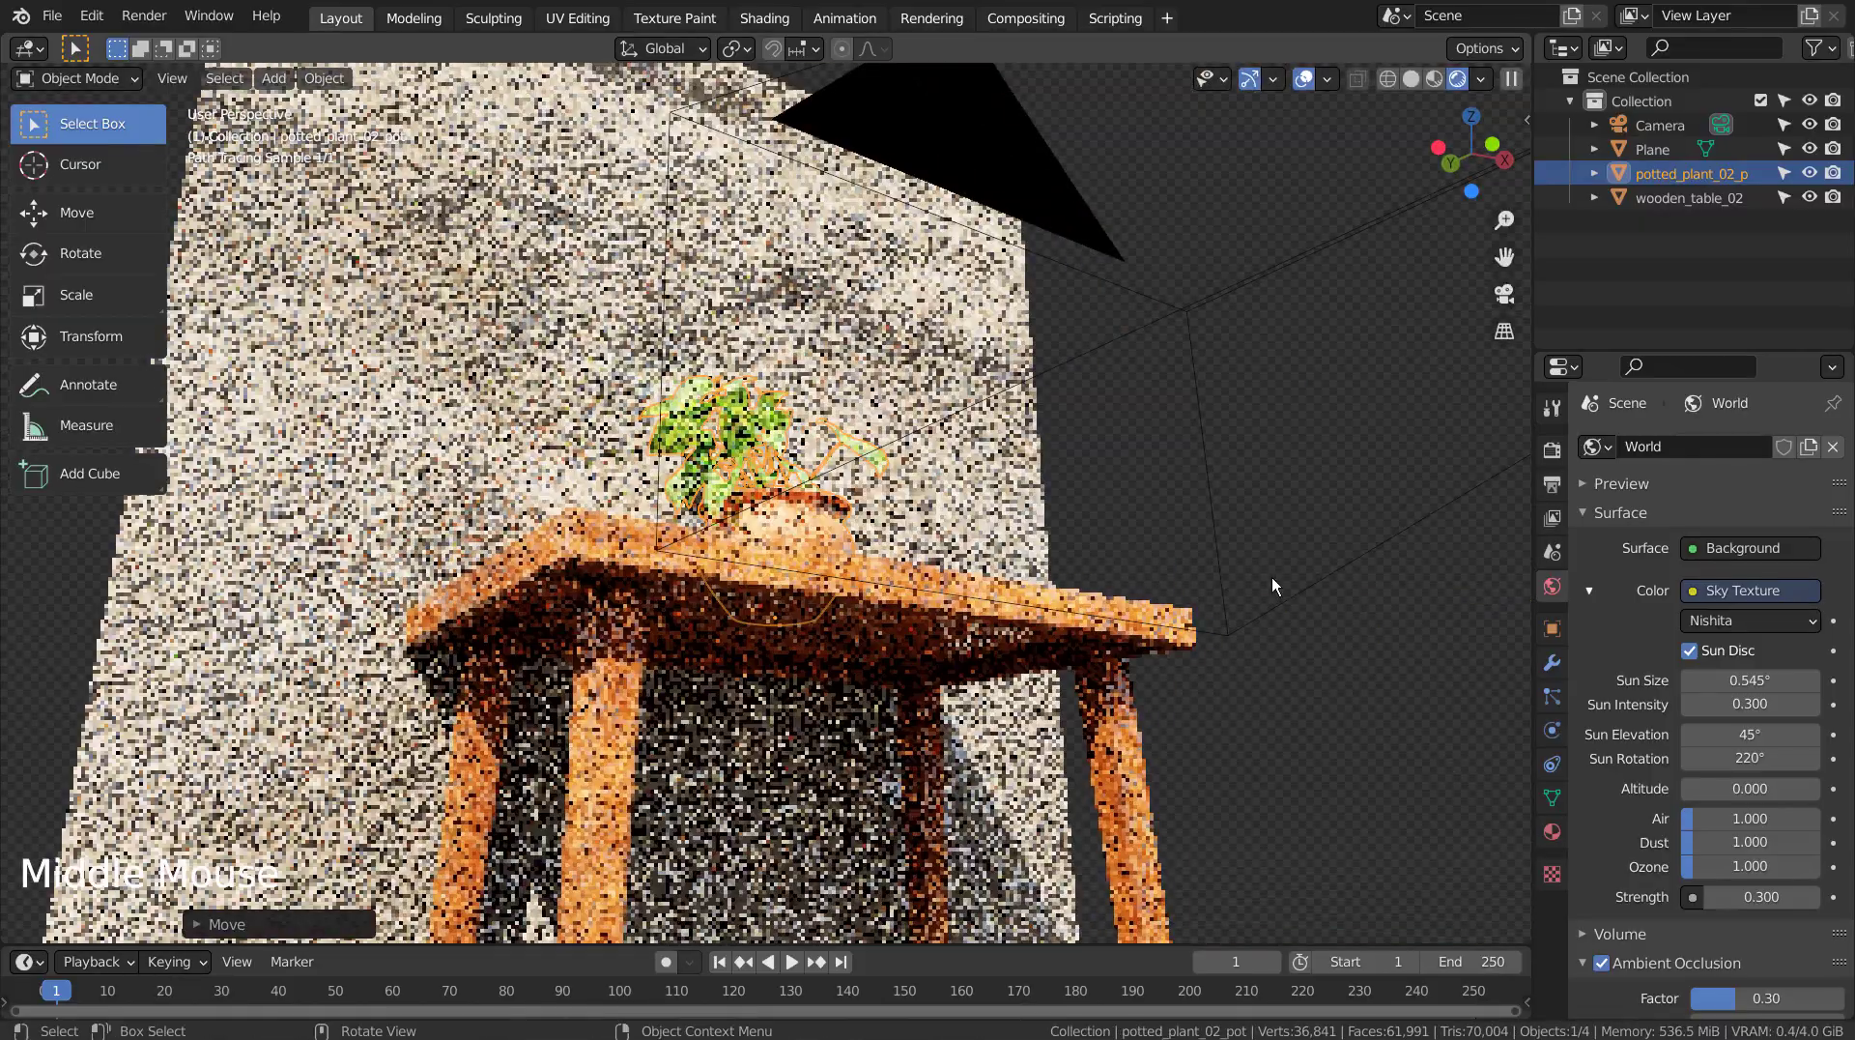
pyautogui.press('KP_0')
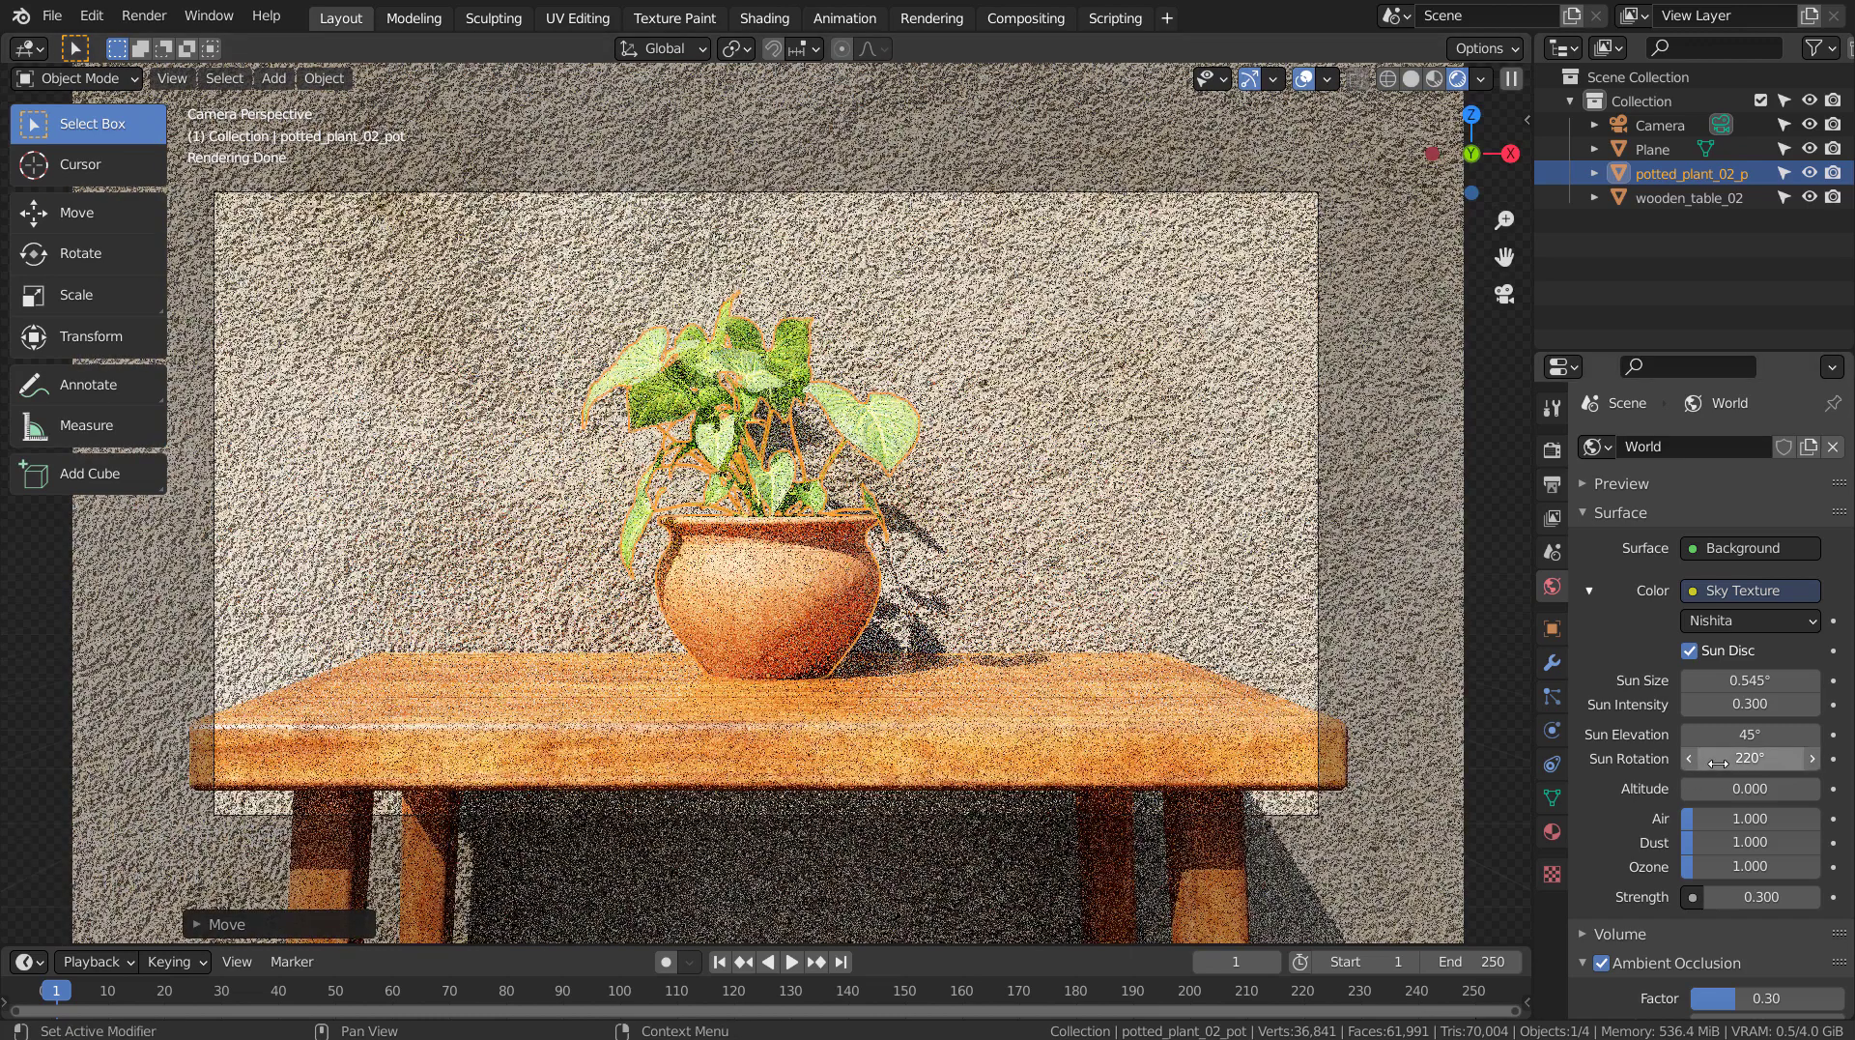
# - Change the sun rotation to 270°, settle on 250°, and select the plaster wall plane
pyautogui.click(1785, 767)
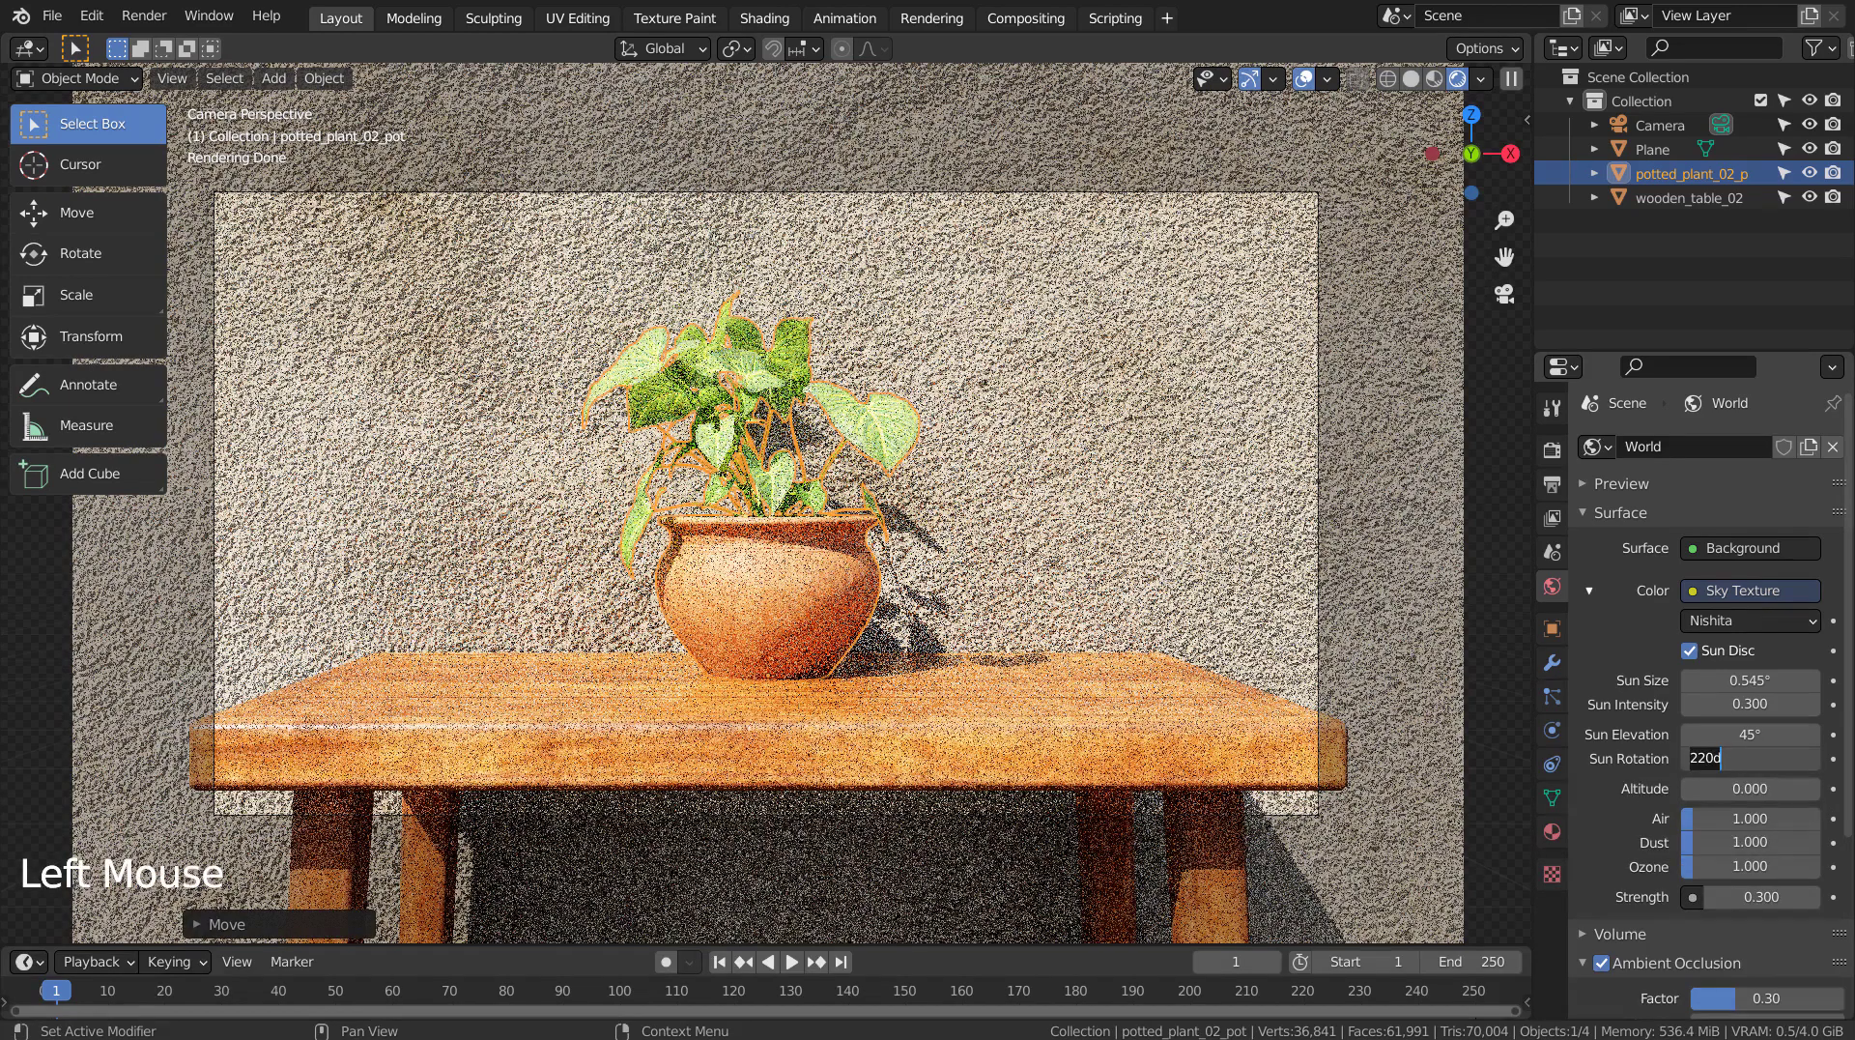
pyautogui.write('270')
pyautogui.press('Return')
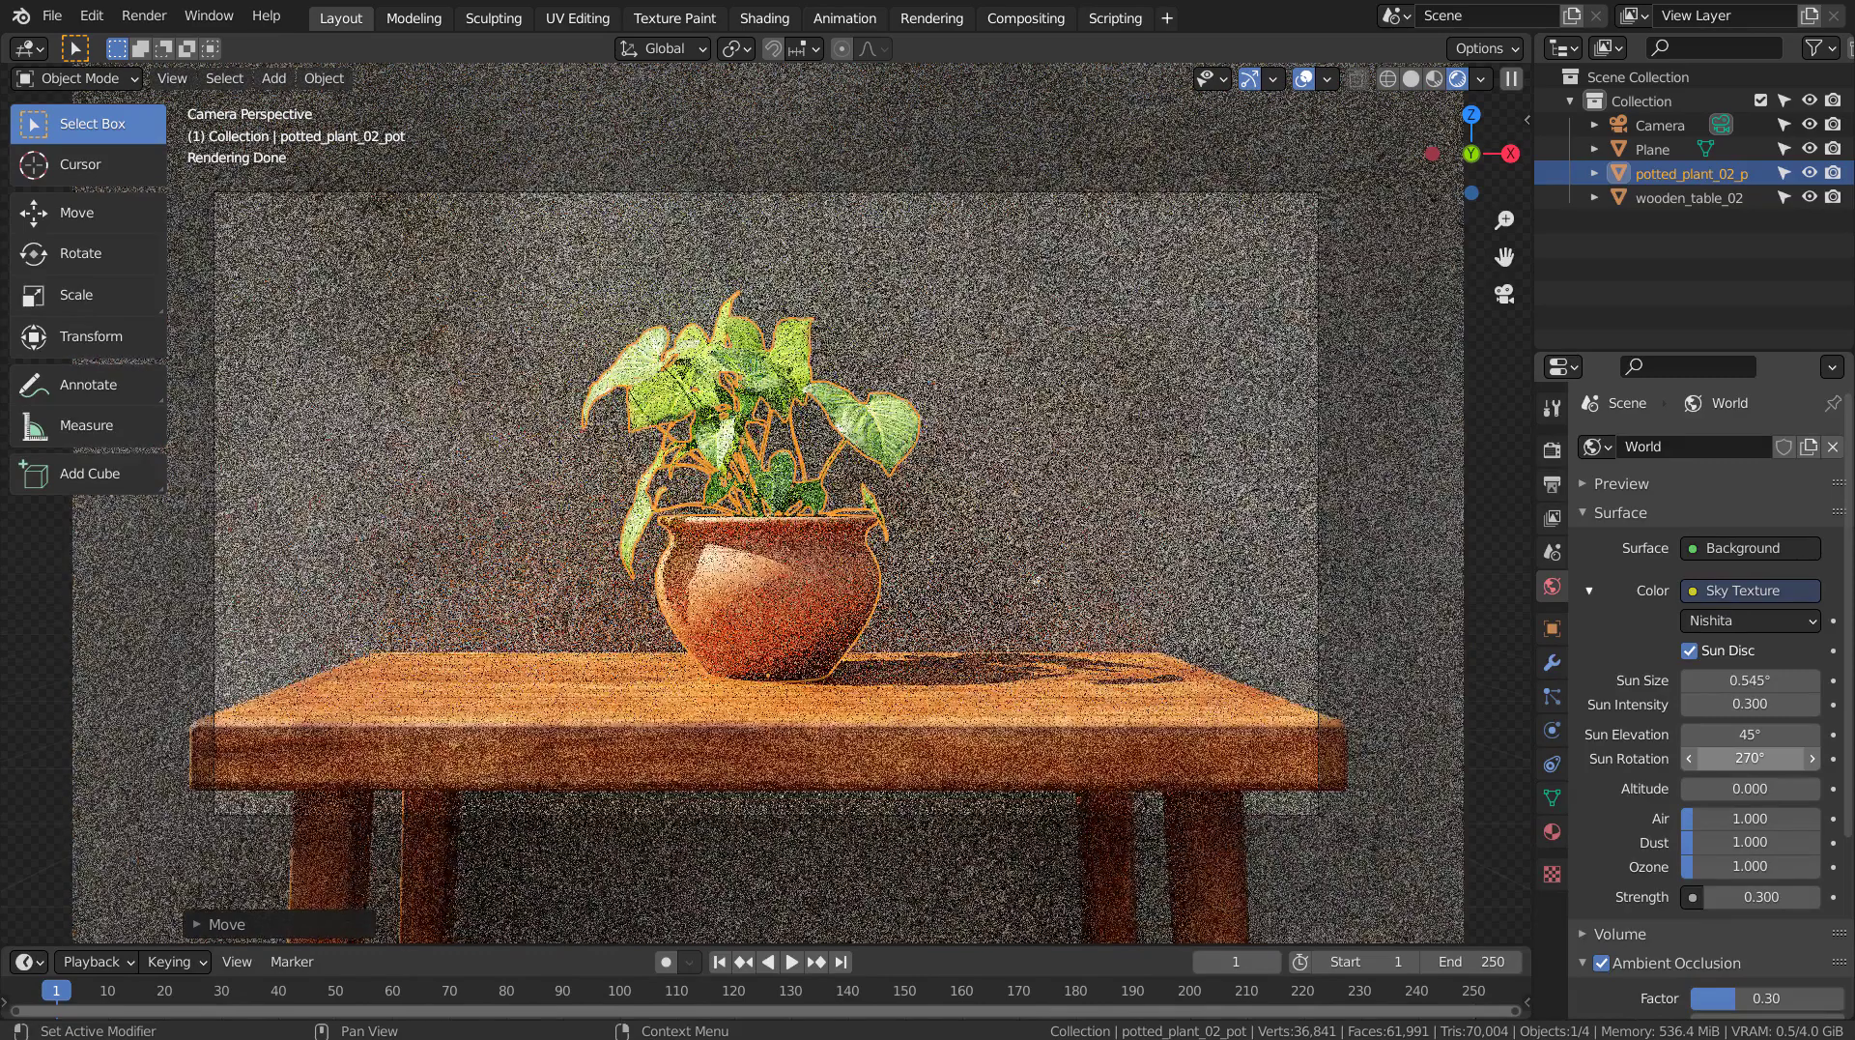
pyautogui.click(1785, 760)
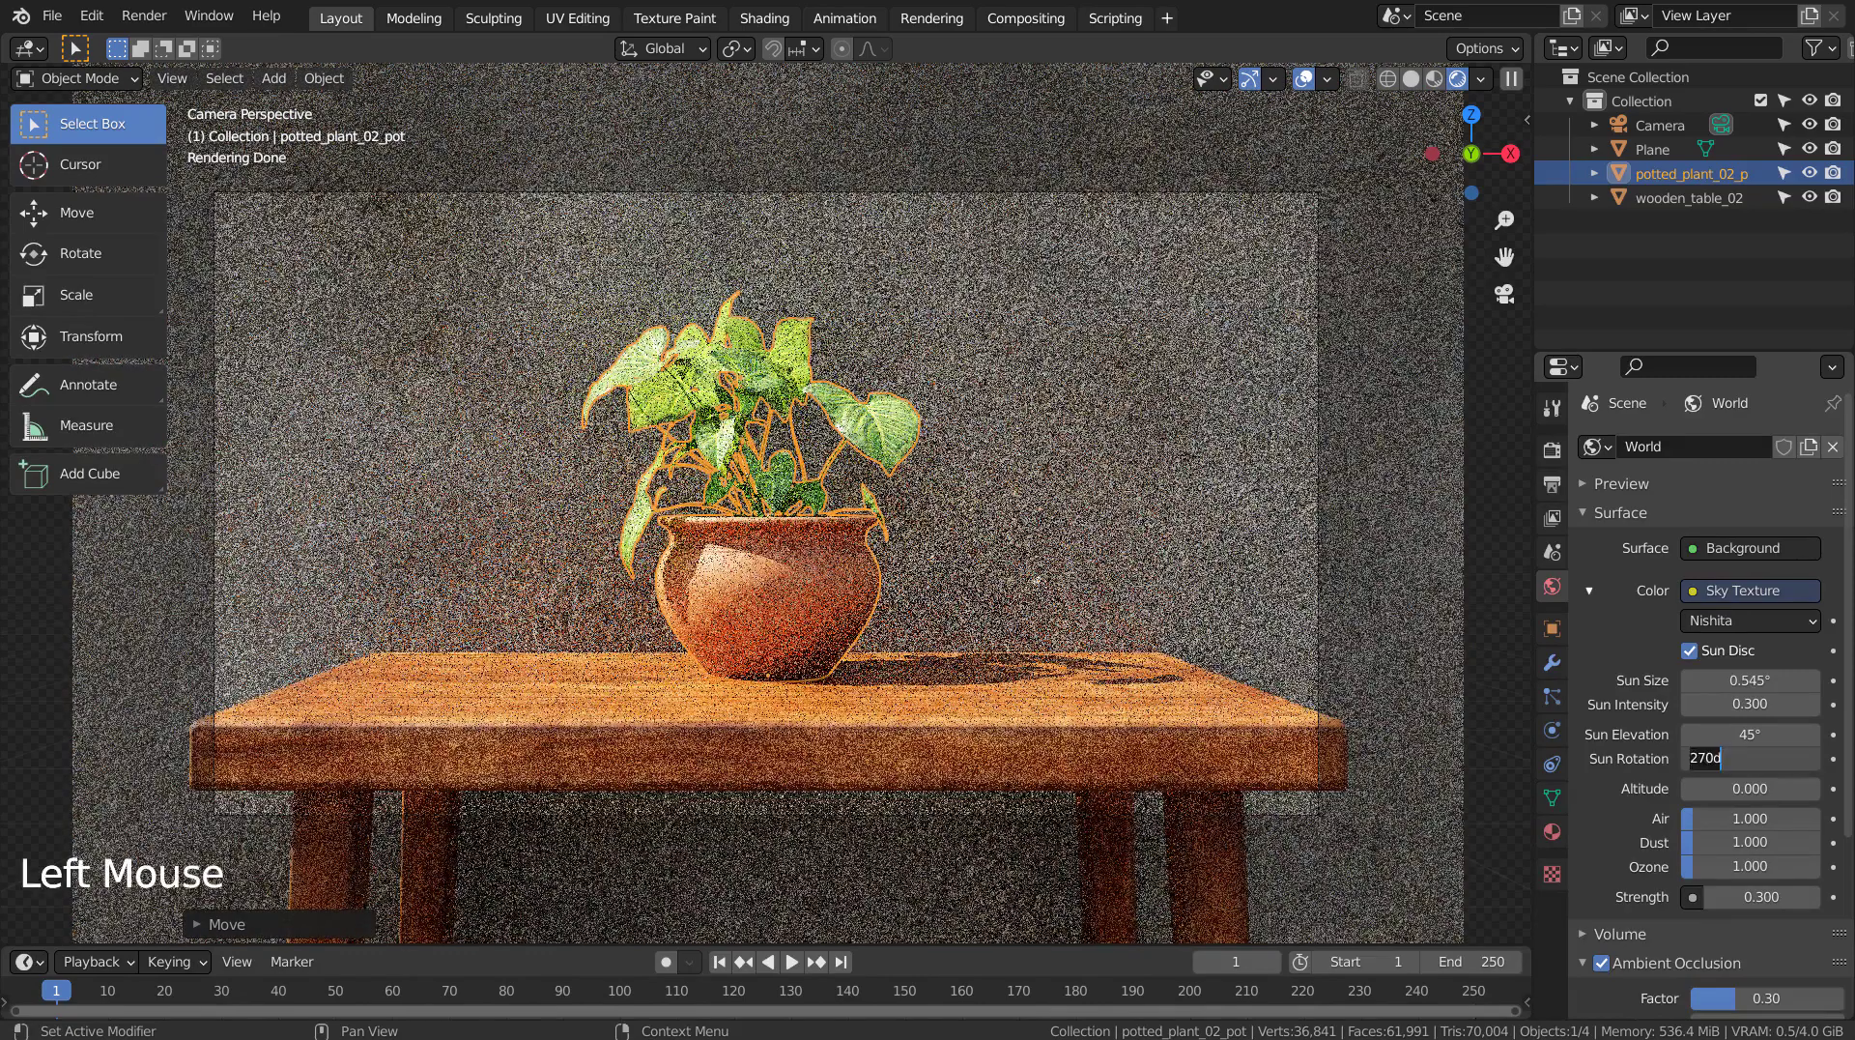
pyautogui.write('250')
pyautogui.press('Return')
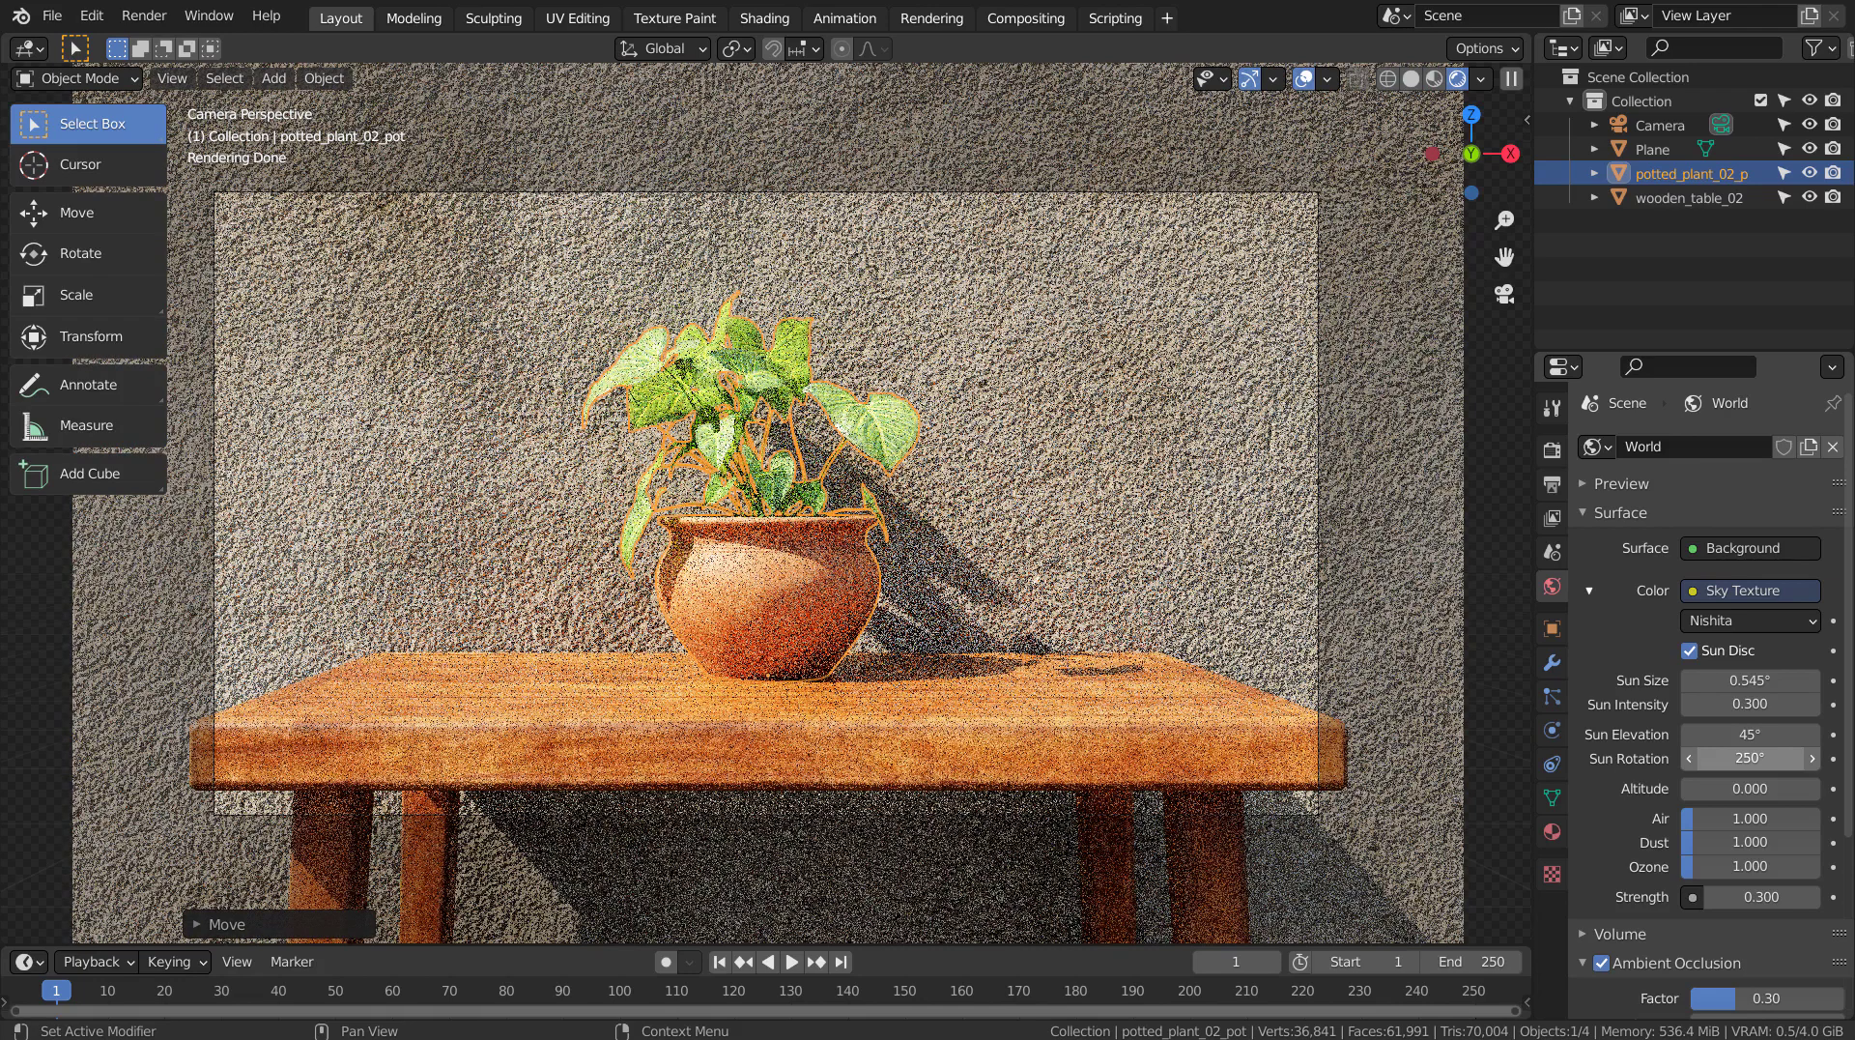
pyautogui.click(1117, 362)
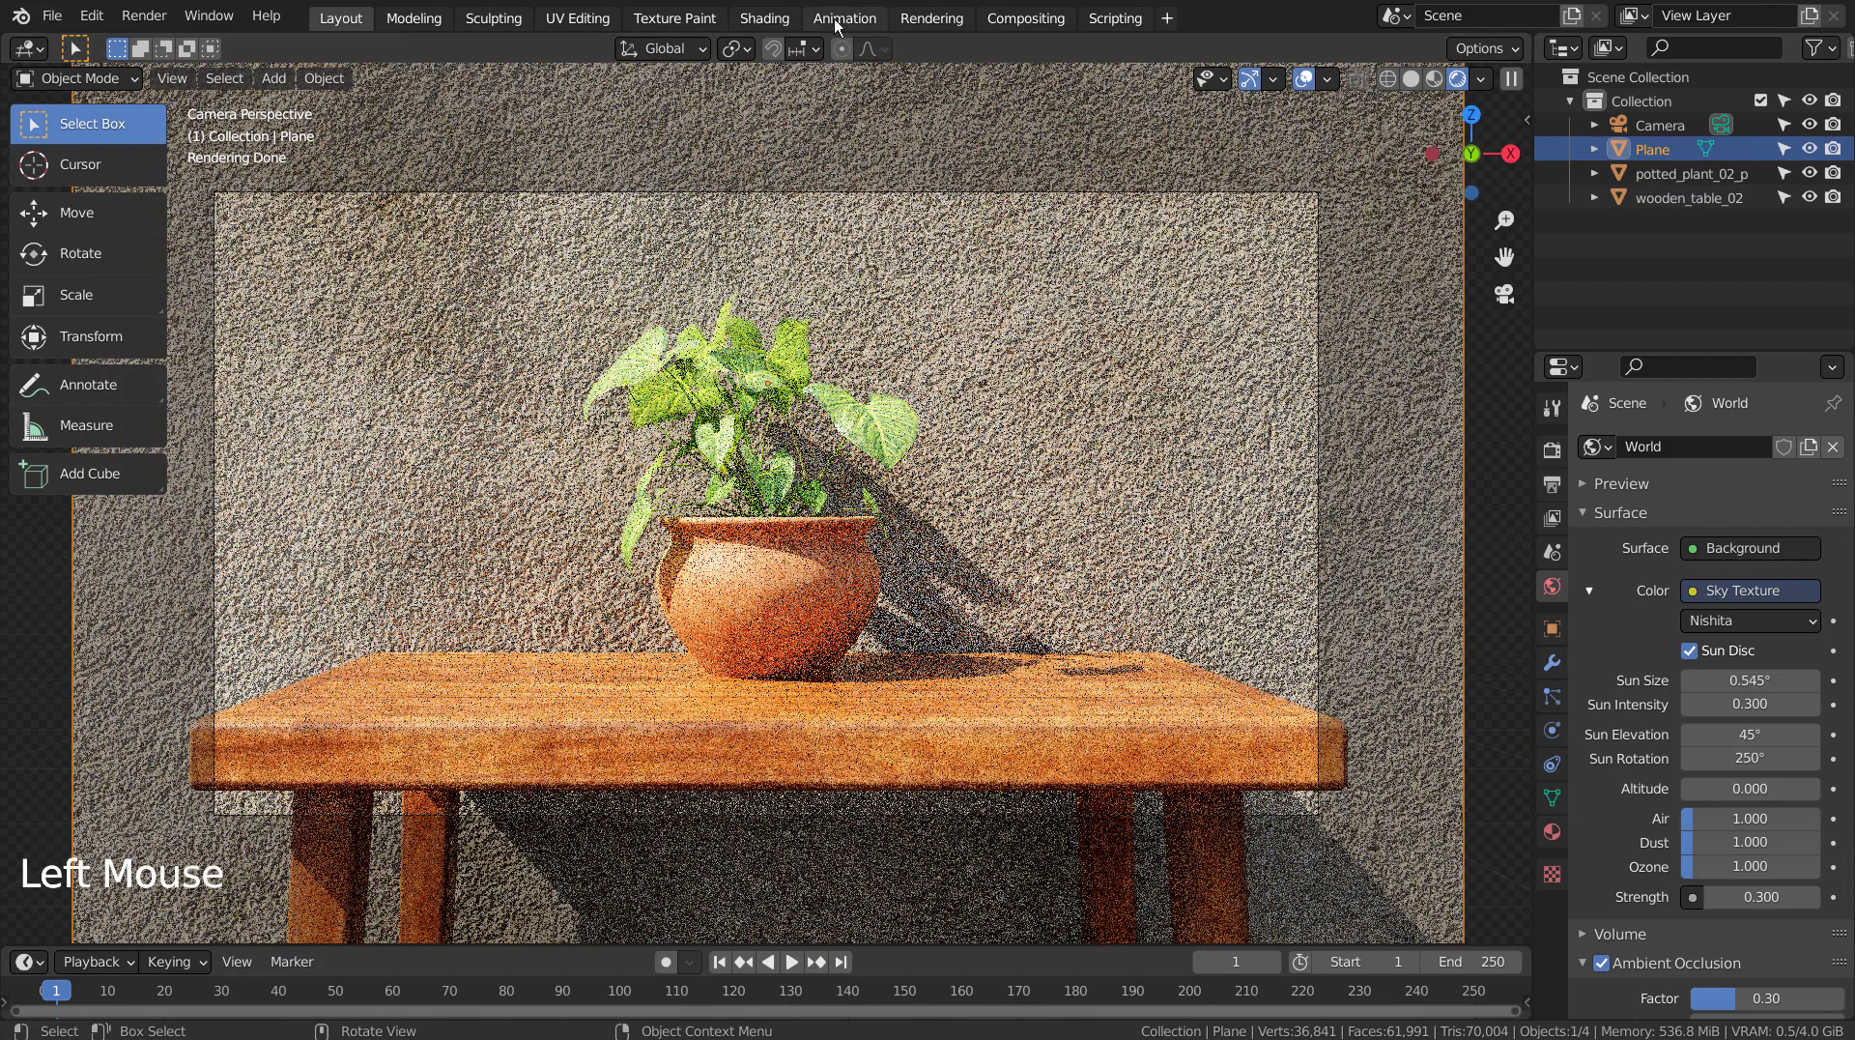
pyautogui.click(764, 18)
pyautogui.keyDown('shift'); pyautogui.moveTo(749, 727); pyautogui.dragTo(1258, 733, button='middle'); pyautogui.keyUp('shift')
pyautogui.keyDown('shift'); pyautogui.moveTo(535, 1000); pyautogui.dragTo(737, 954, button='middle'); pyautogui.keyUp('shift')
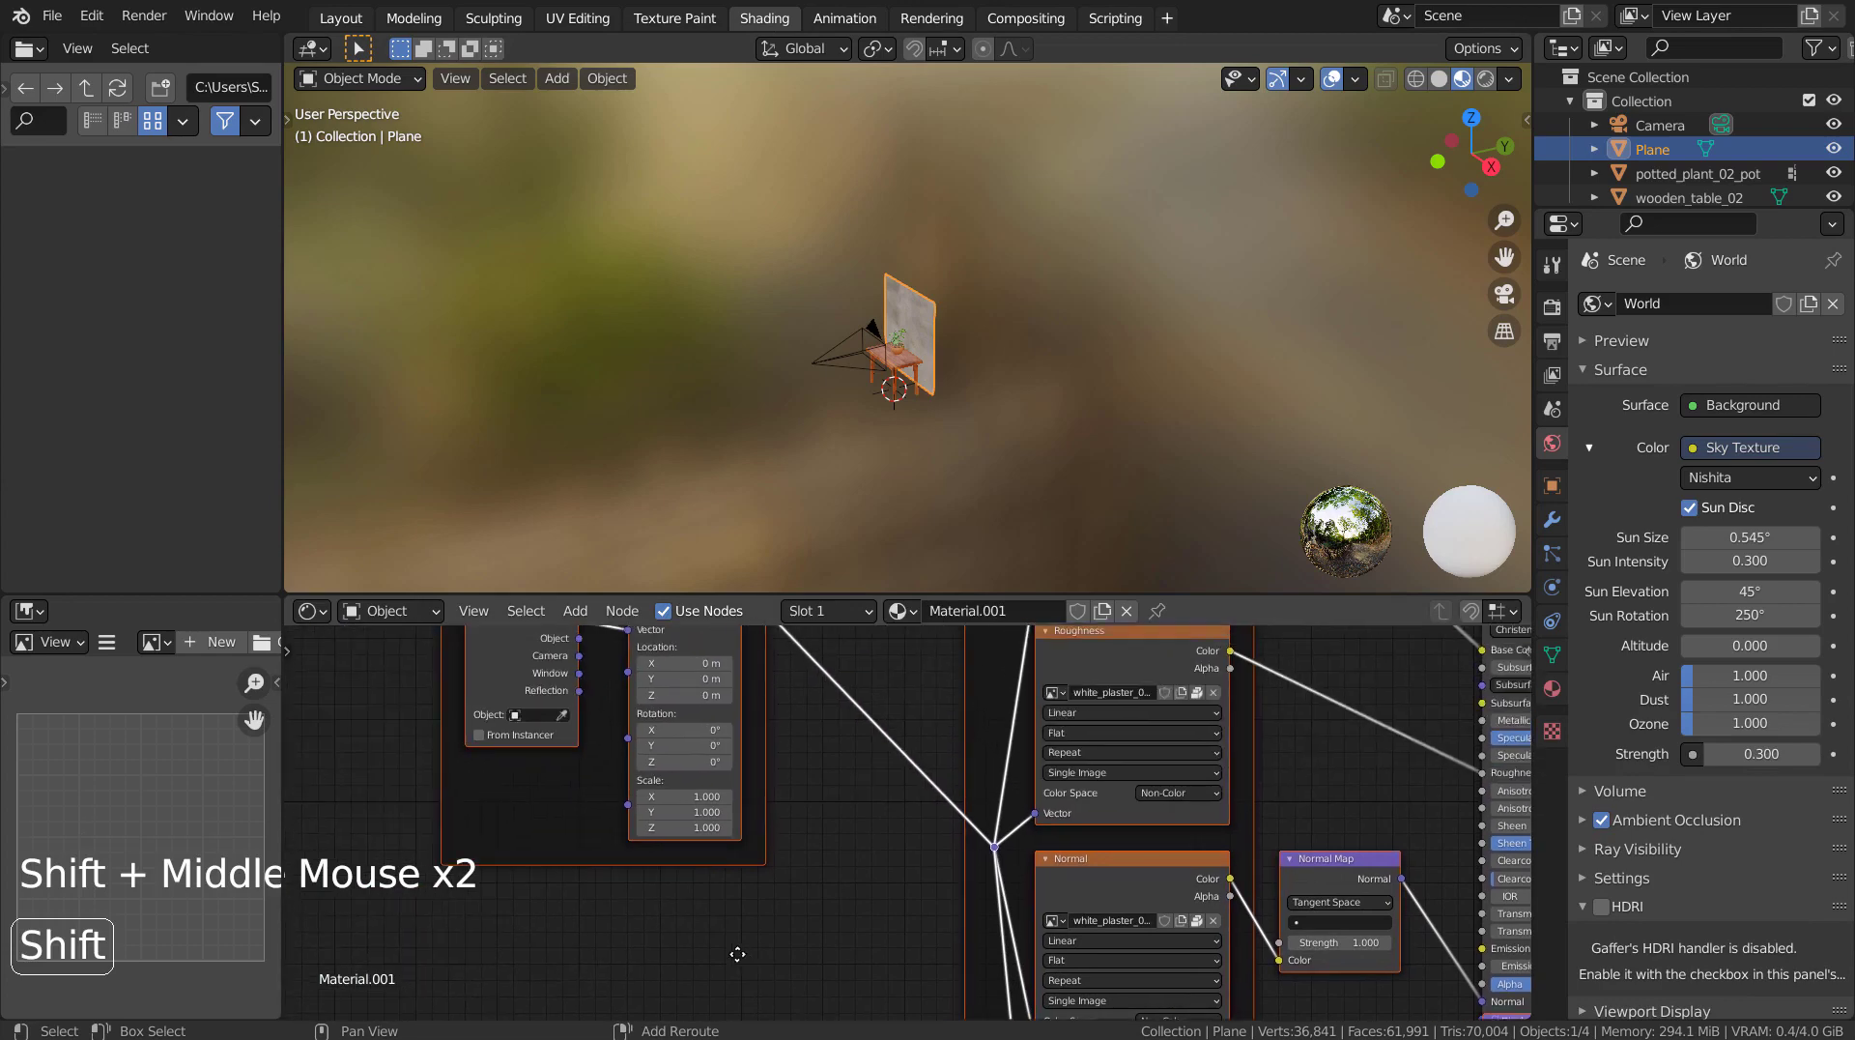
pyautogui.click(683, 796)
pyautogui.write('5')
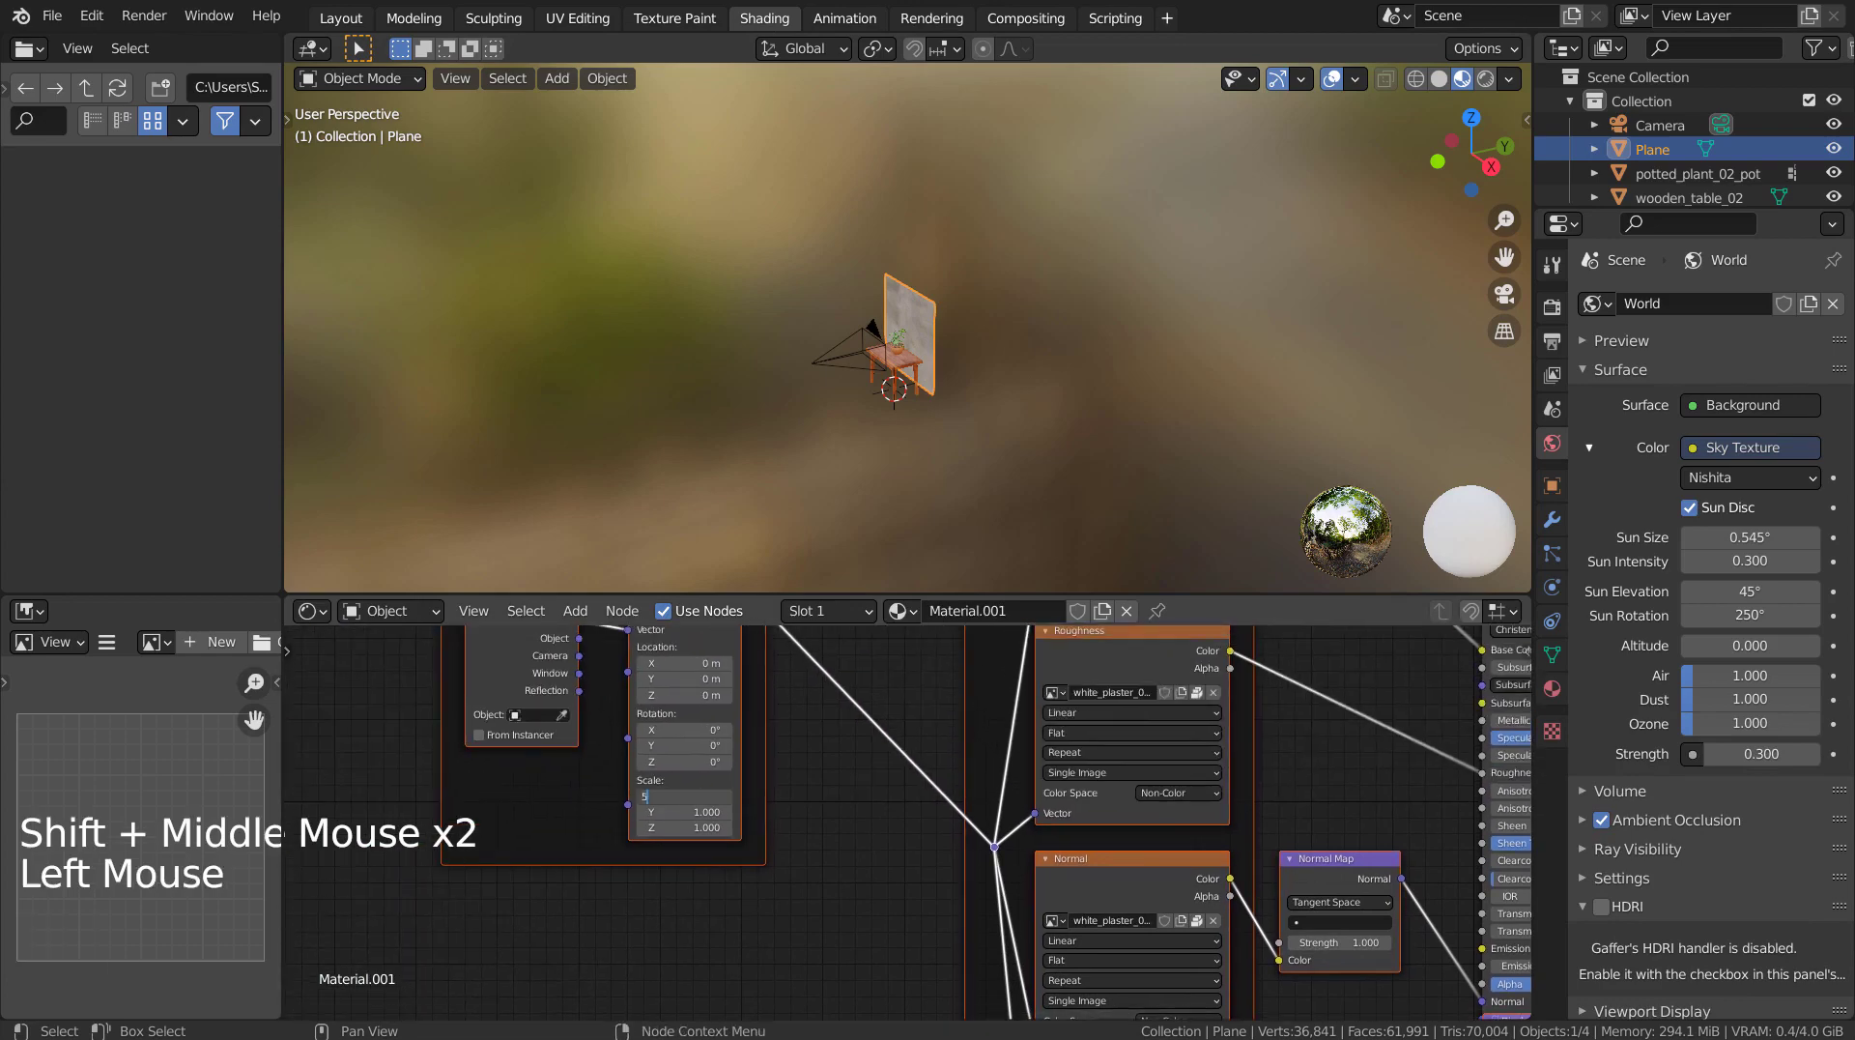
pyautogui.press('Tab')
pyautogui.write('5')
pyautogui.press('Return')
pyautogui.scroll(9, 900, 821)
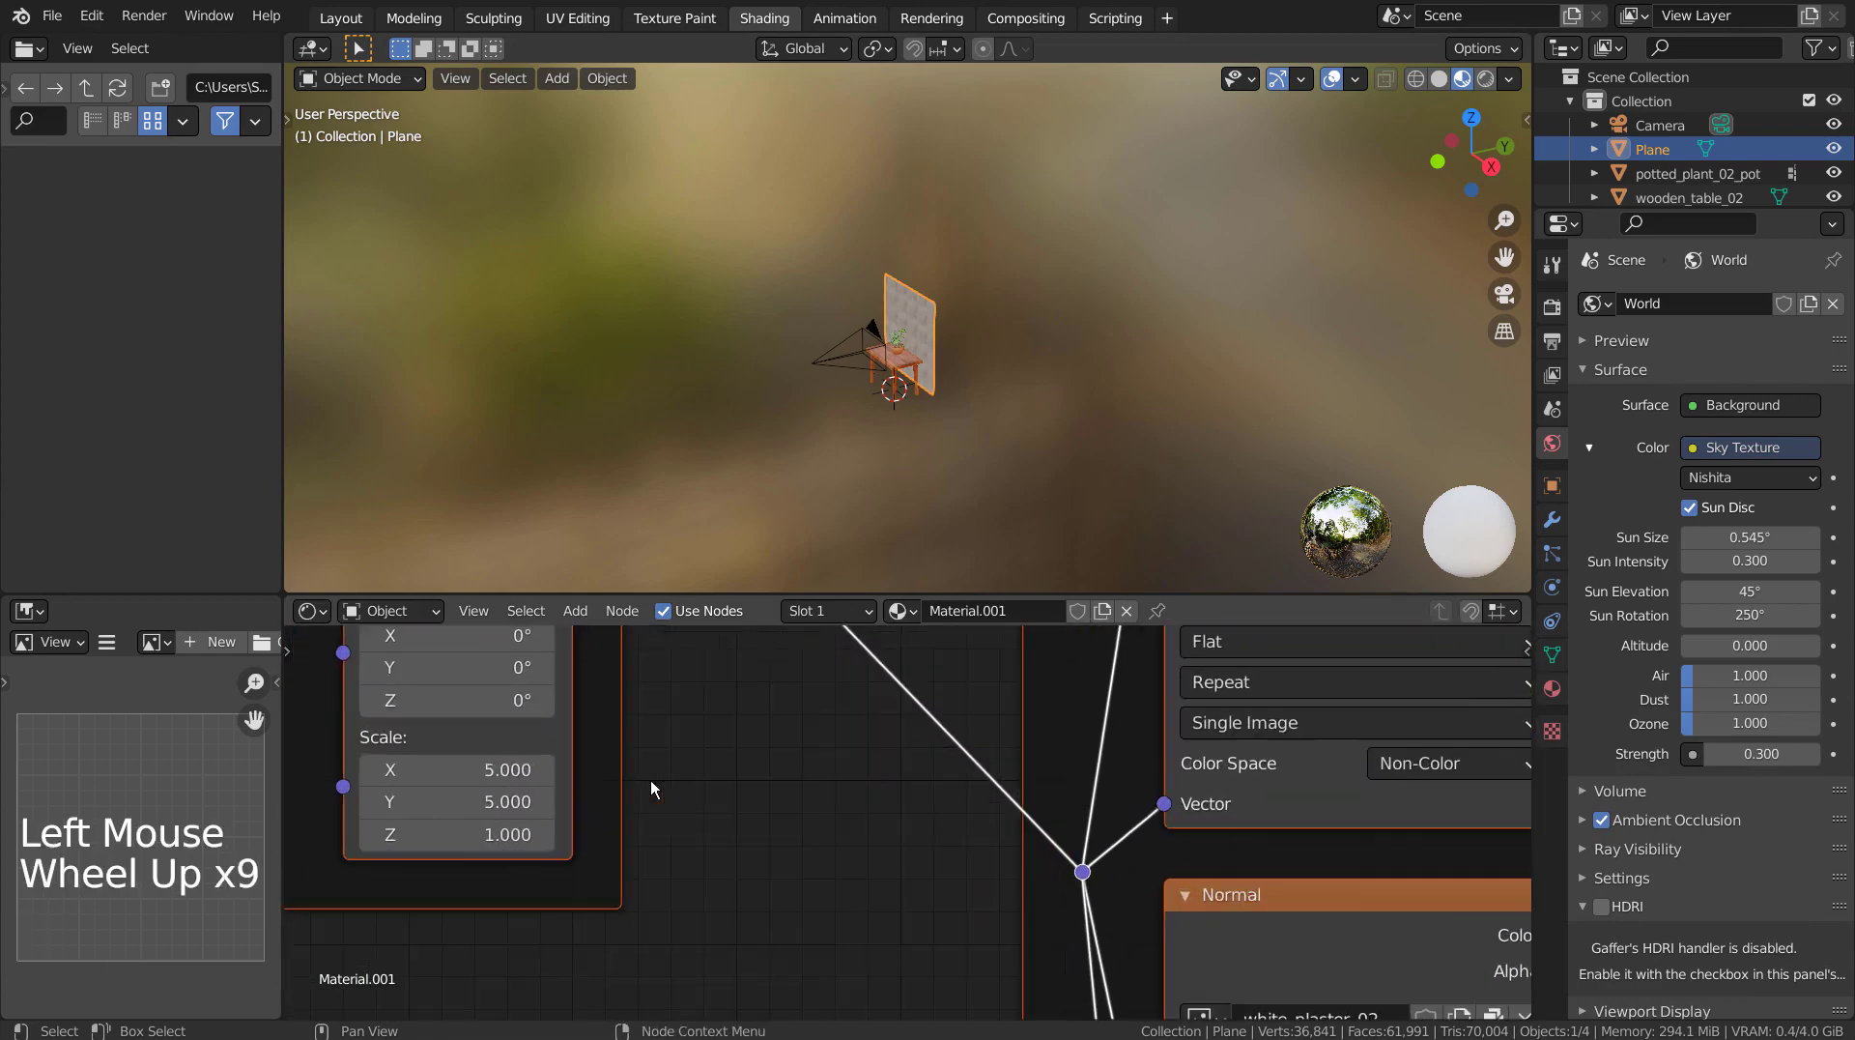
pyautogui.click(340, 18)
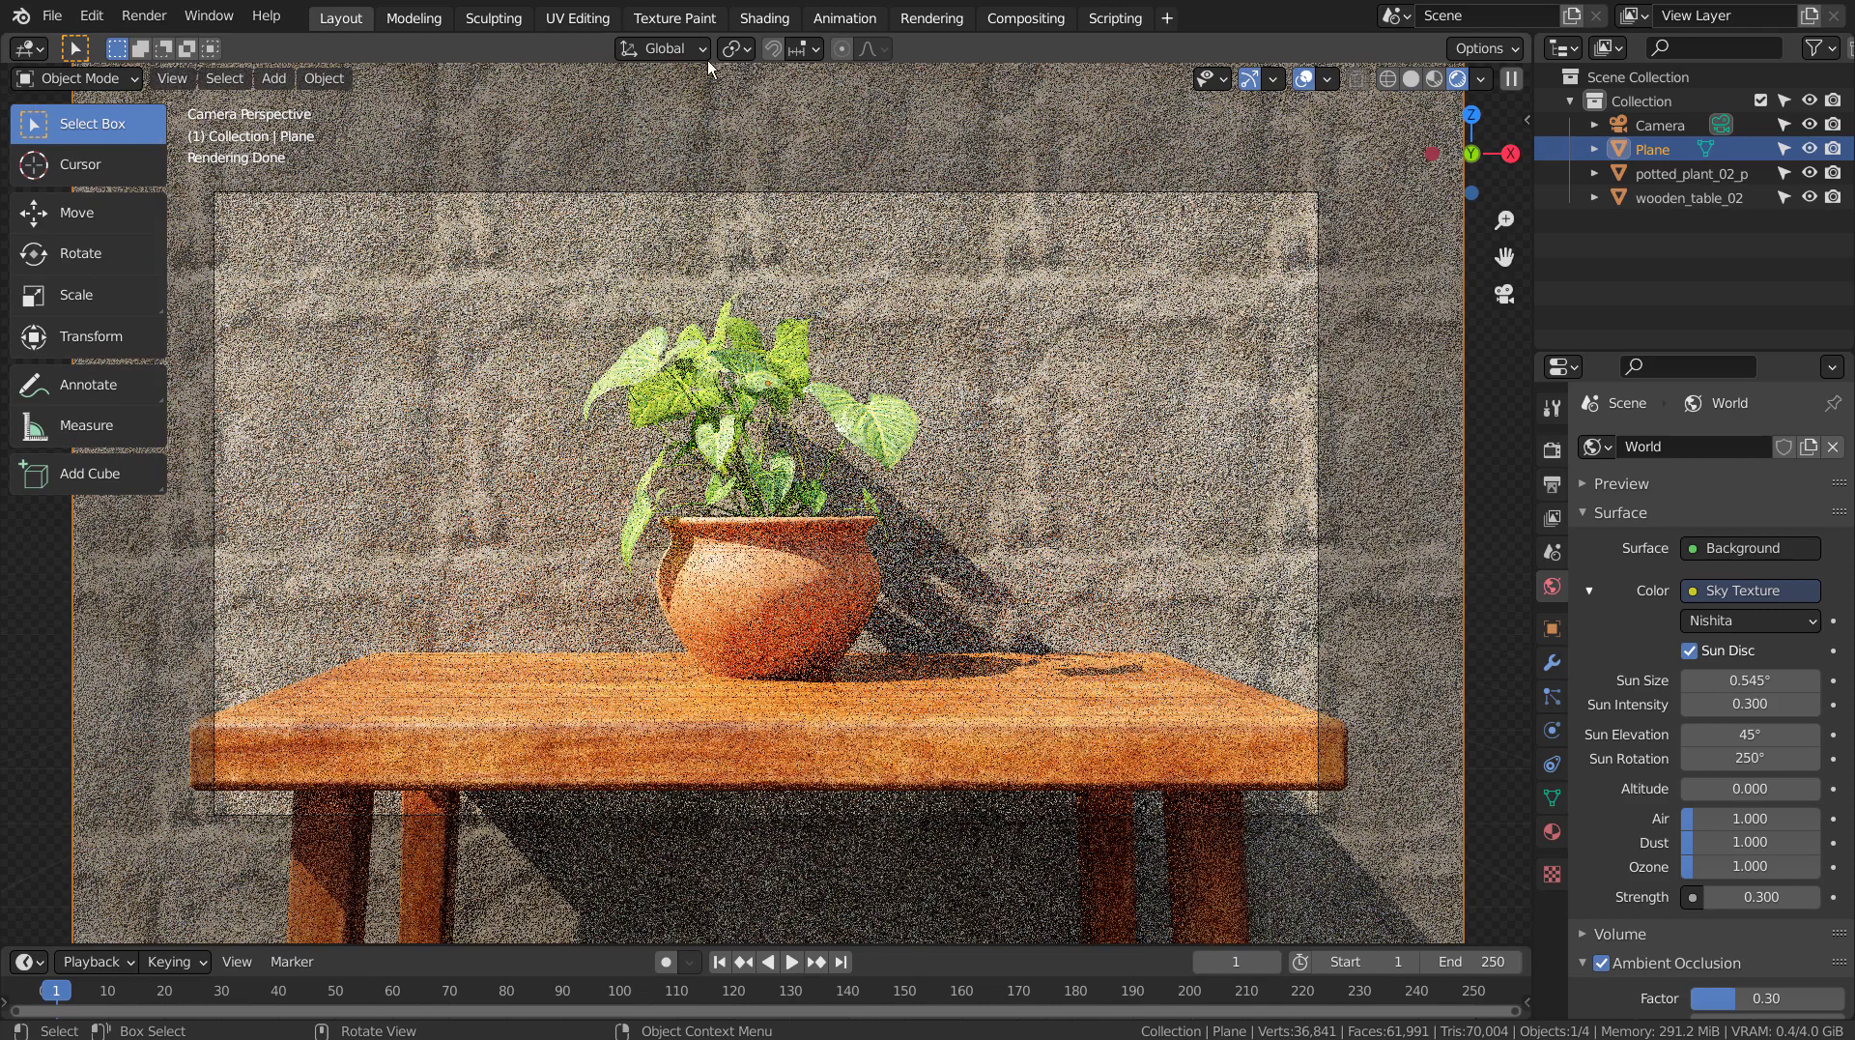
pyautogui.click(762, 22)
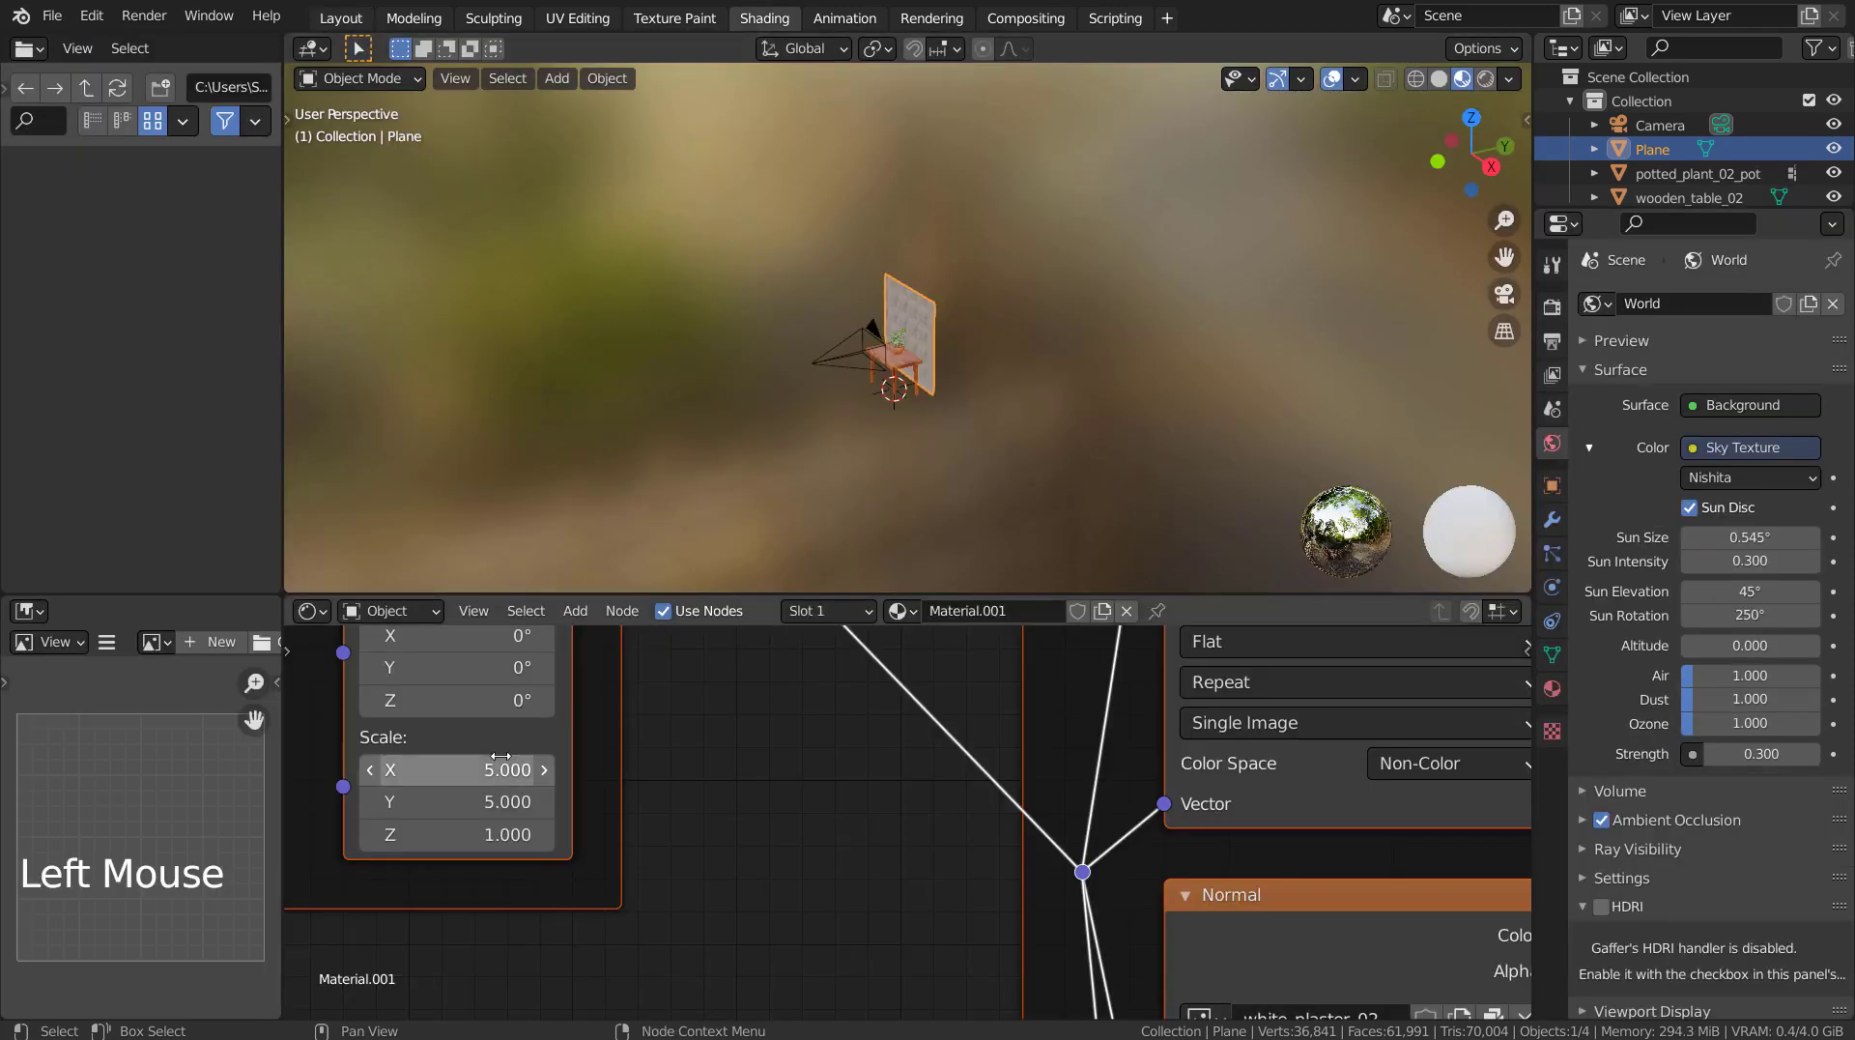
pyautogui.scroll(10, 746, 453)
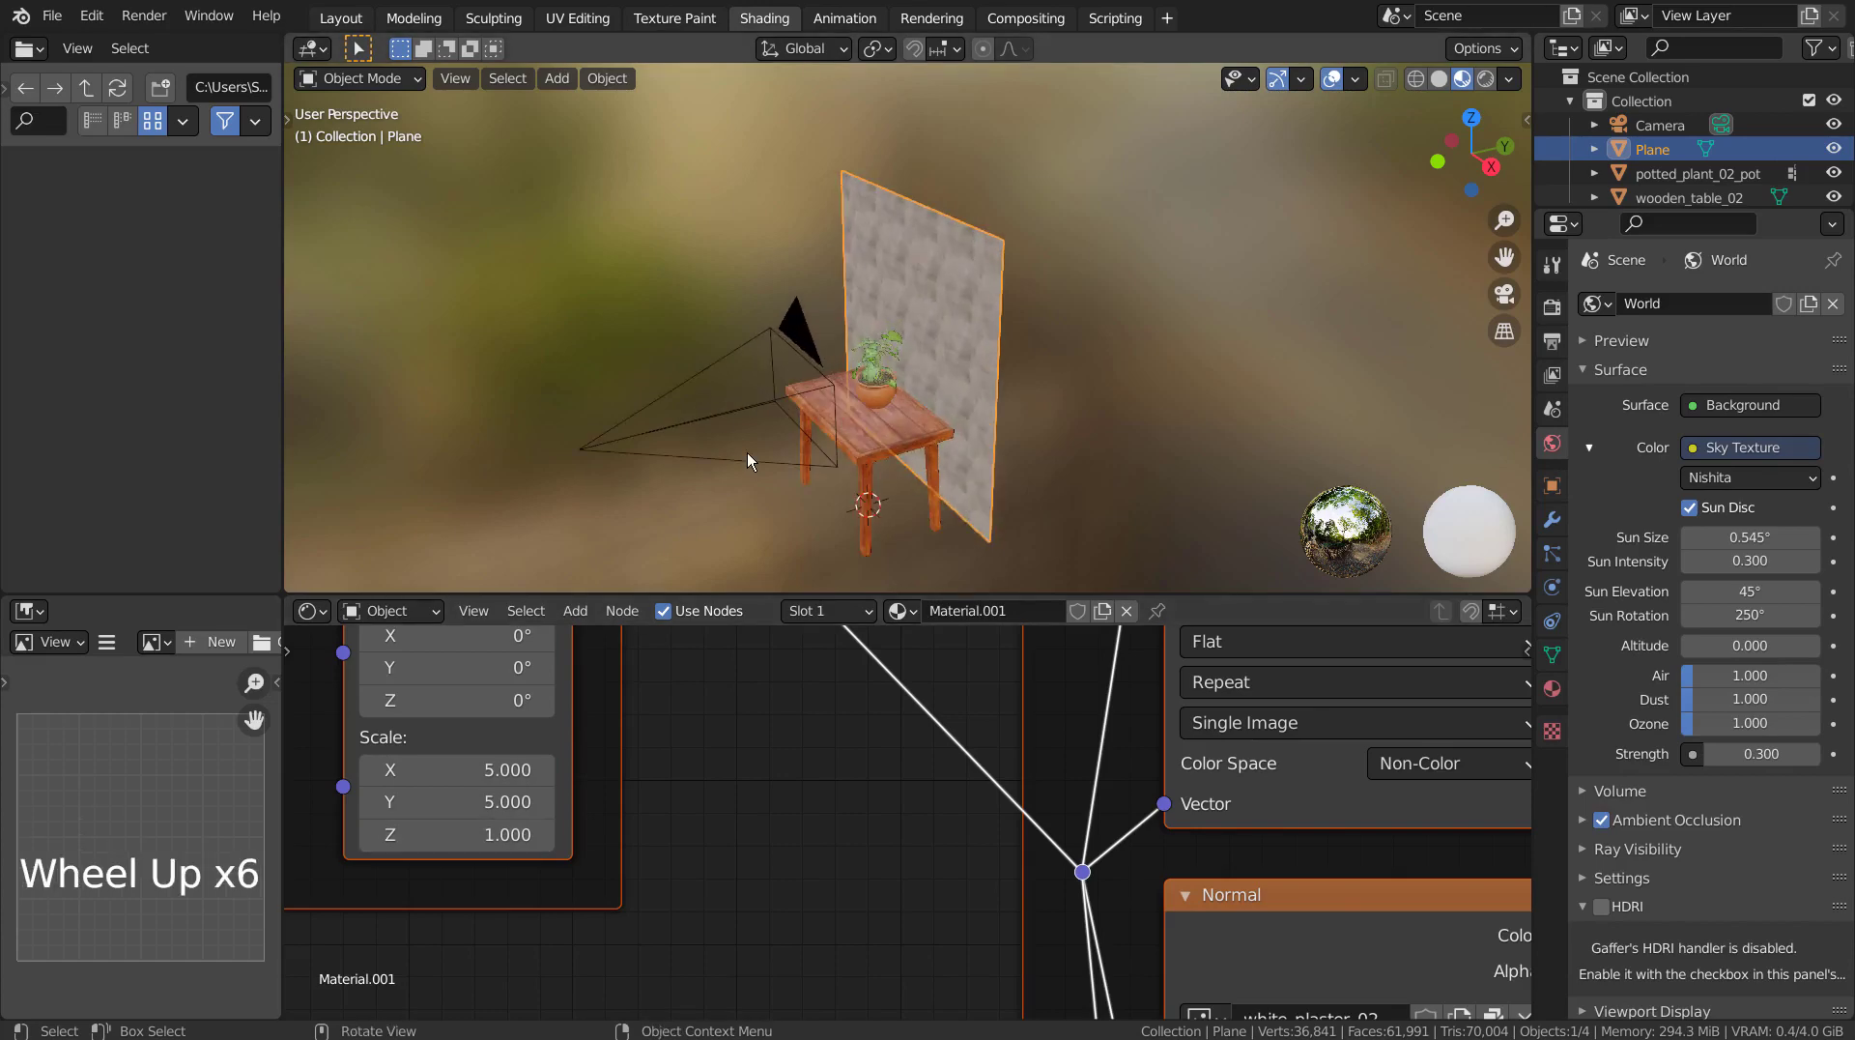
pyautogui.moveTo(793, 430); pyautogui.dragTo(904, 328, button='middle')
pyautogui.scroll(2, 1015, 309)
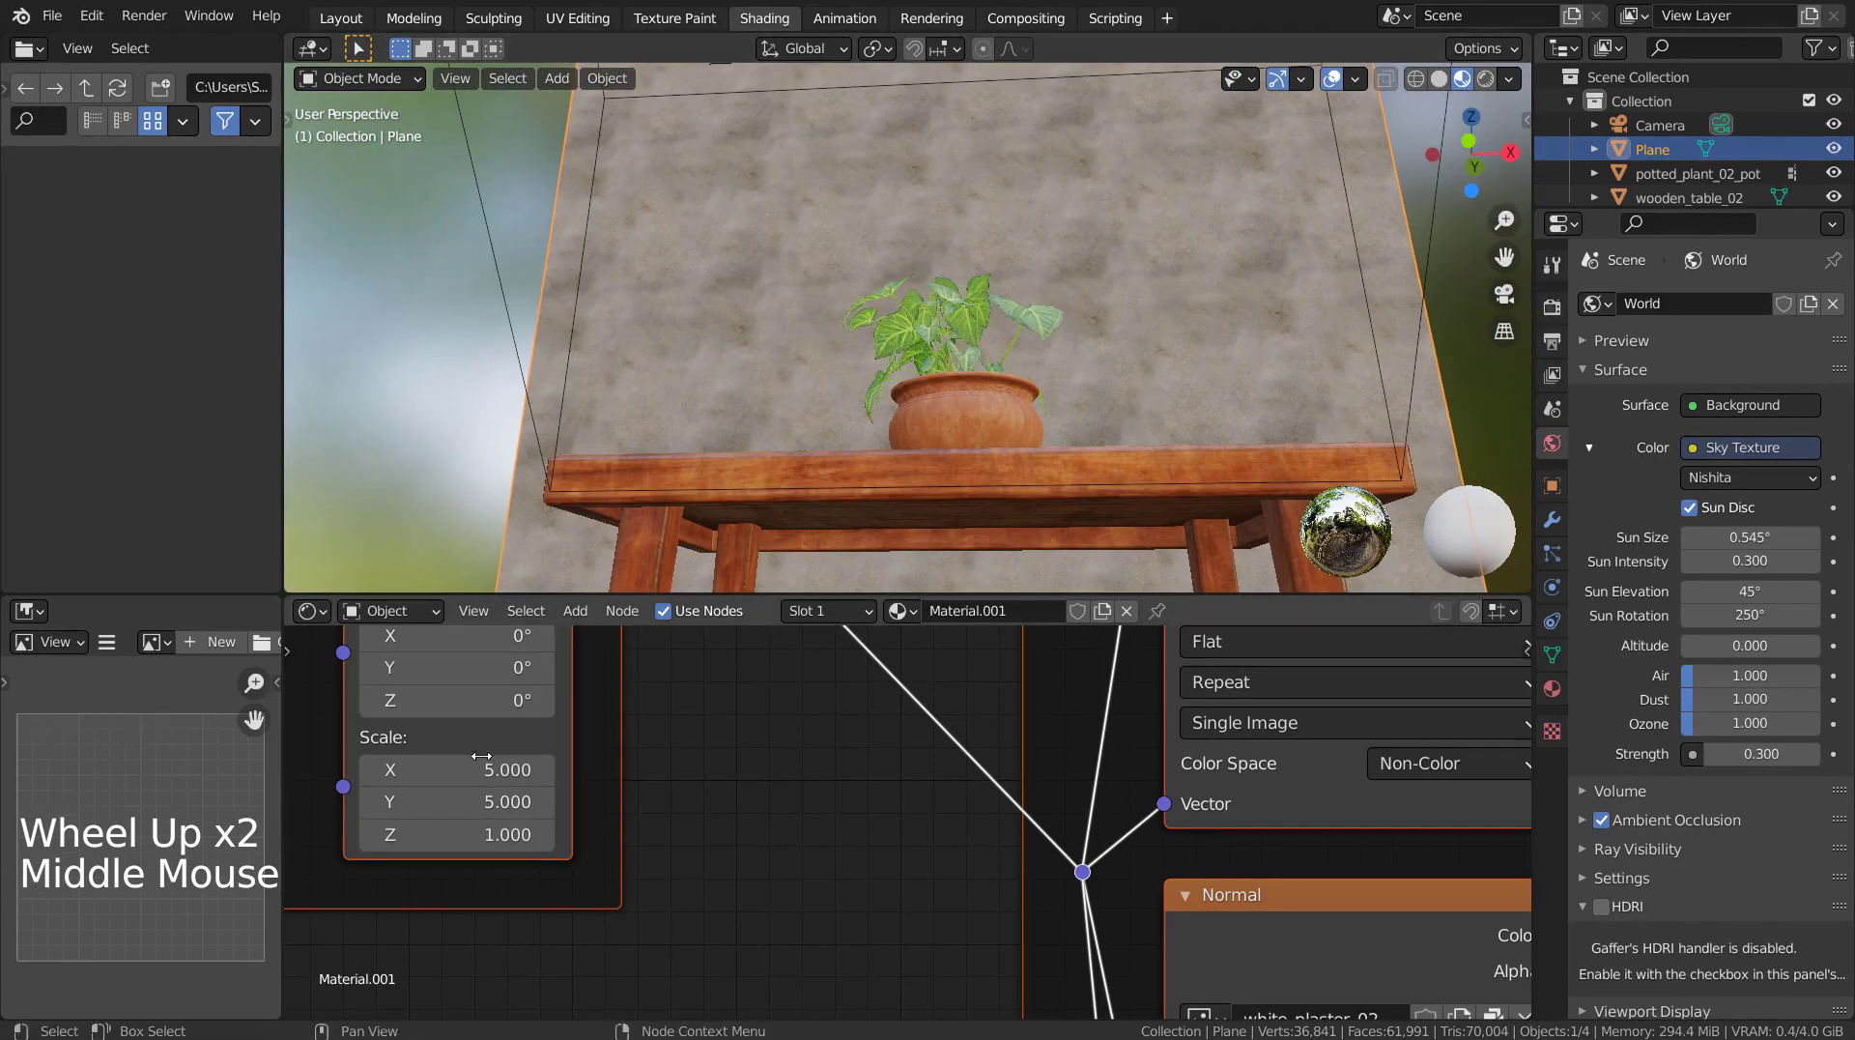
pyautogui.click(454, 769)
pyautogui.write('3')
pyautogui.press('Return')
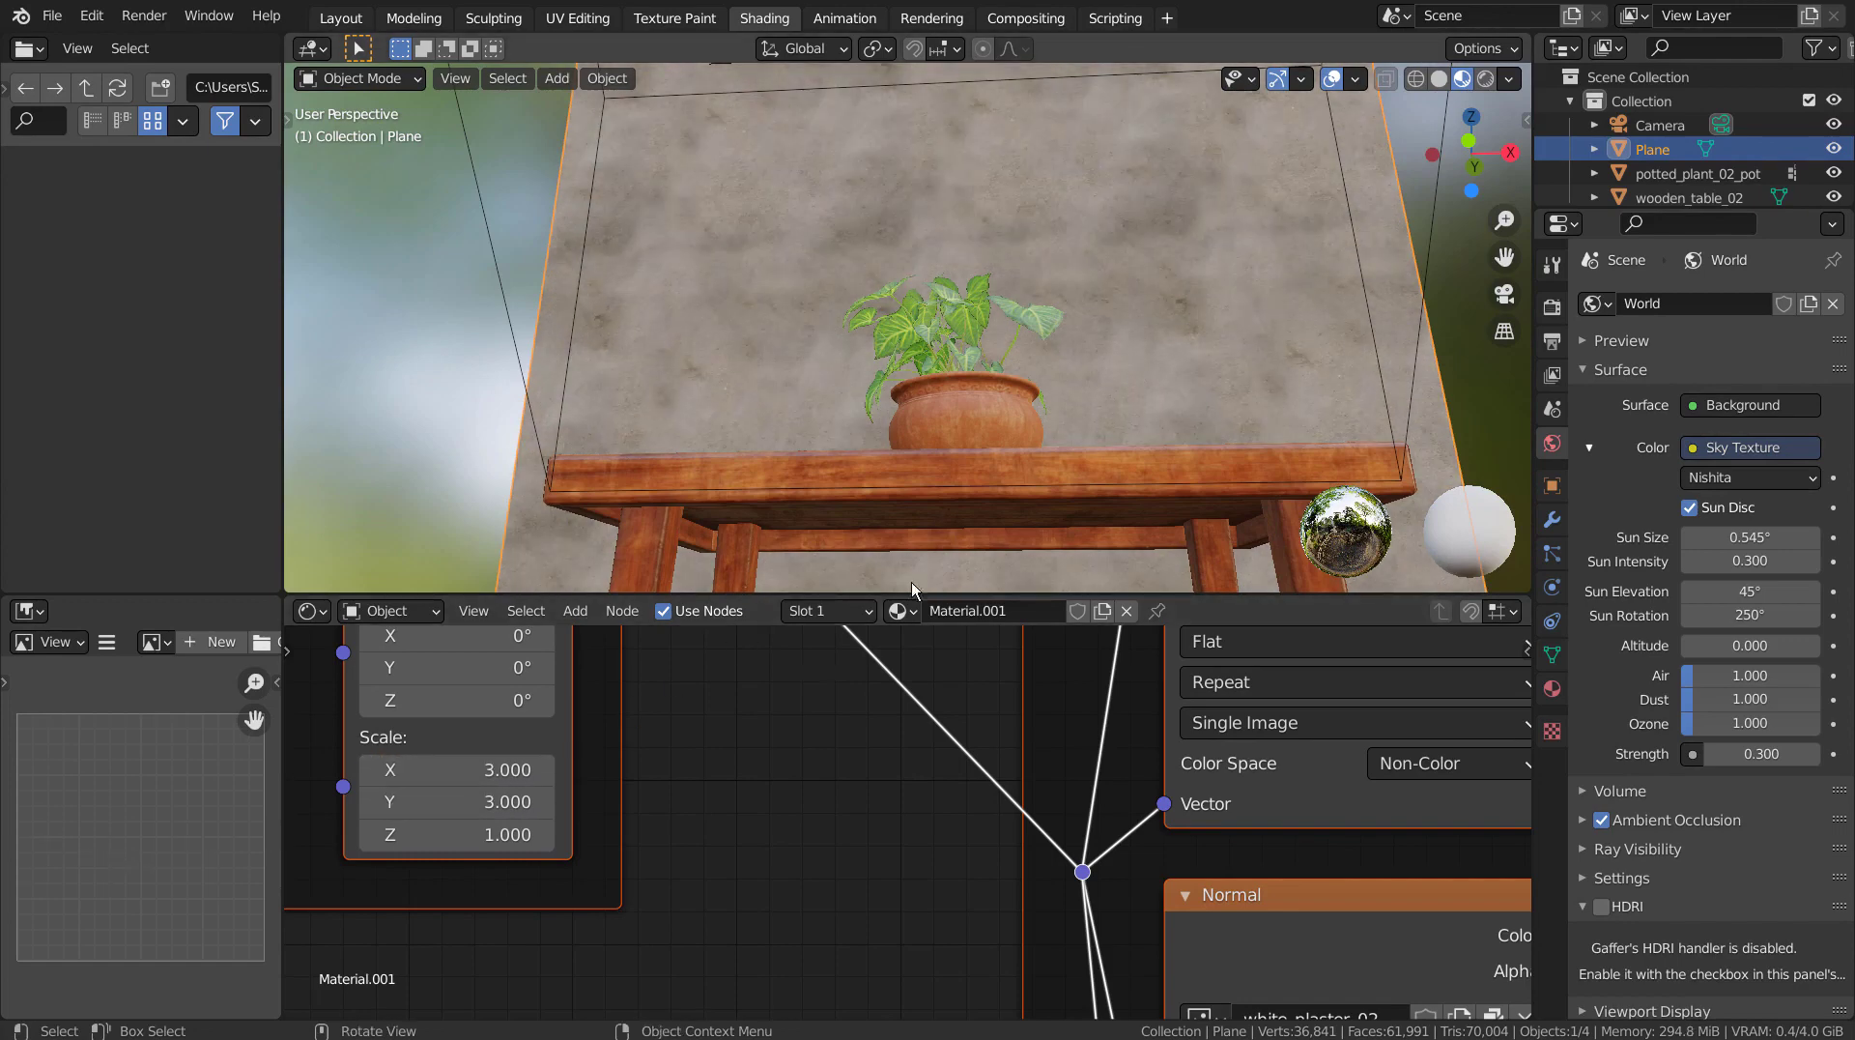
pyautogui.click(454, 769)
pyautogui.write('1')
pyautogui.press('Return')
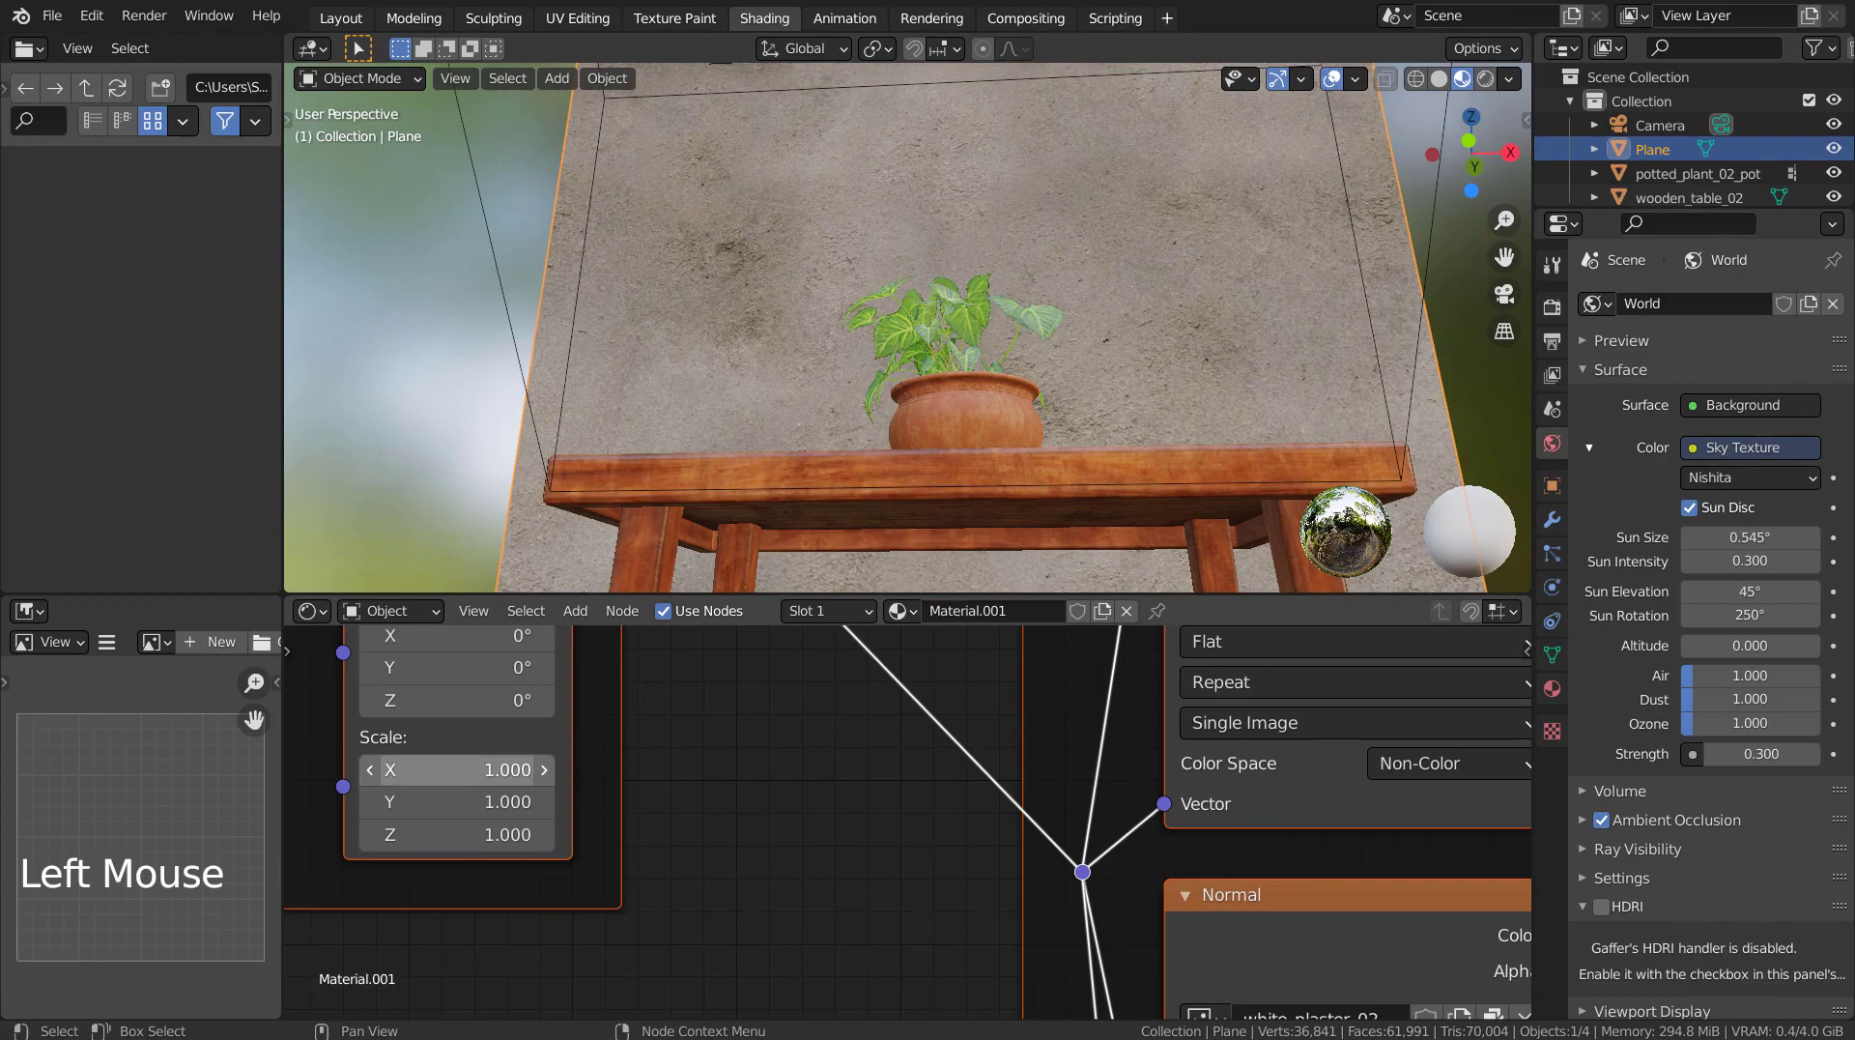
pyautogui.click(341, 18)
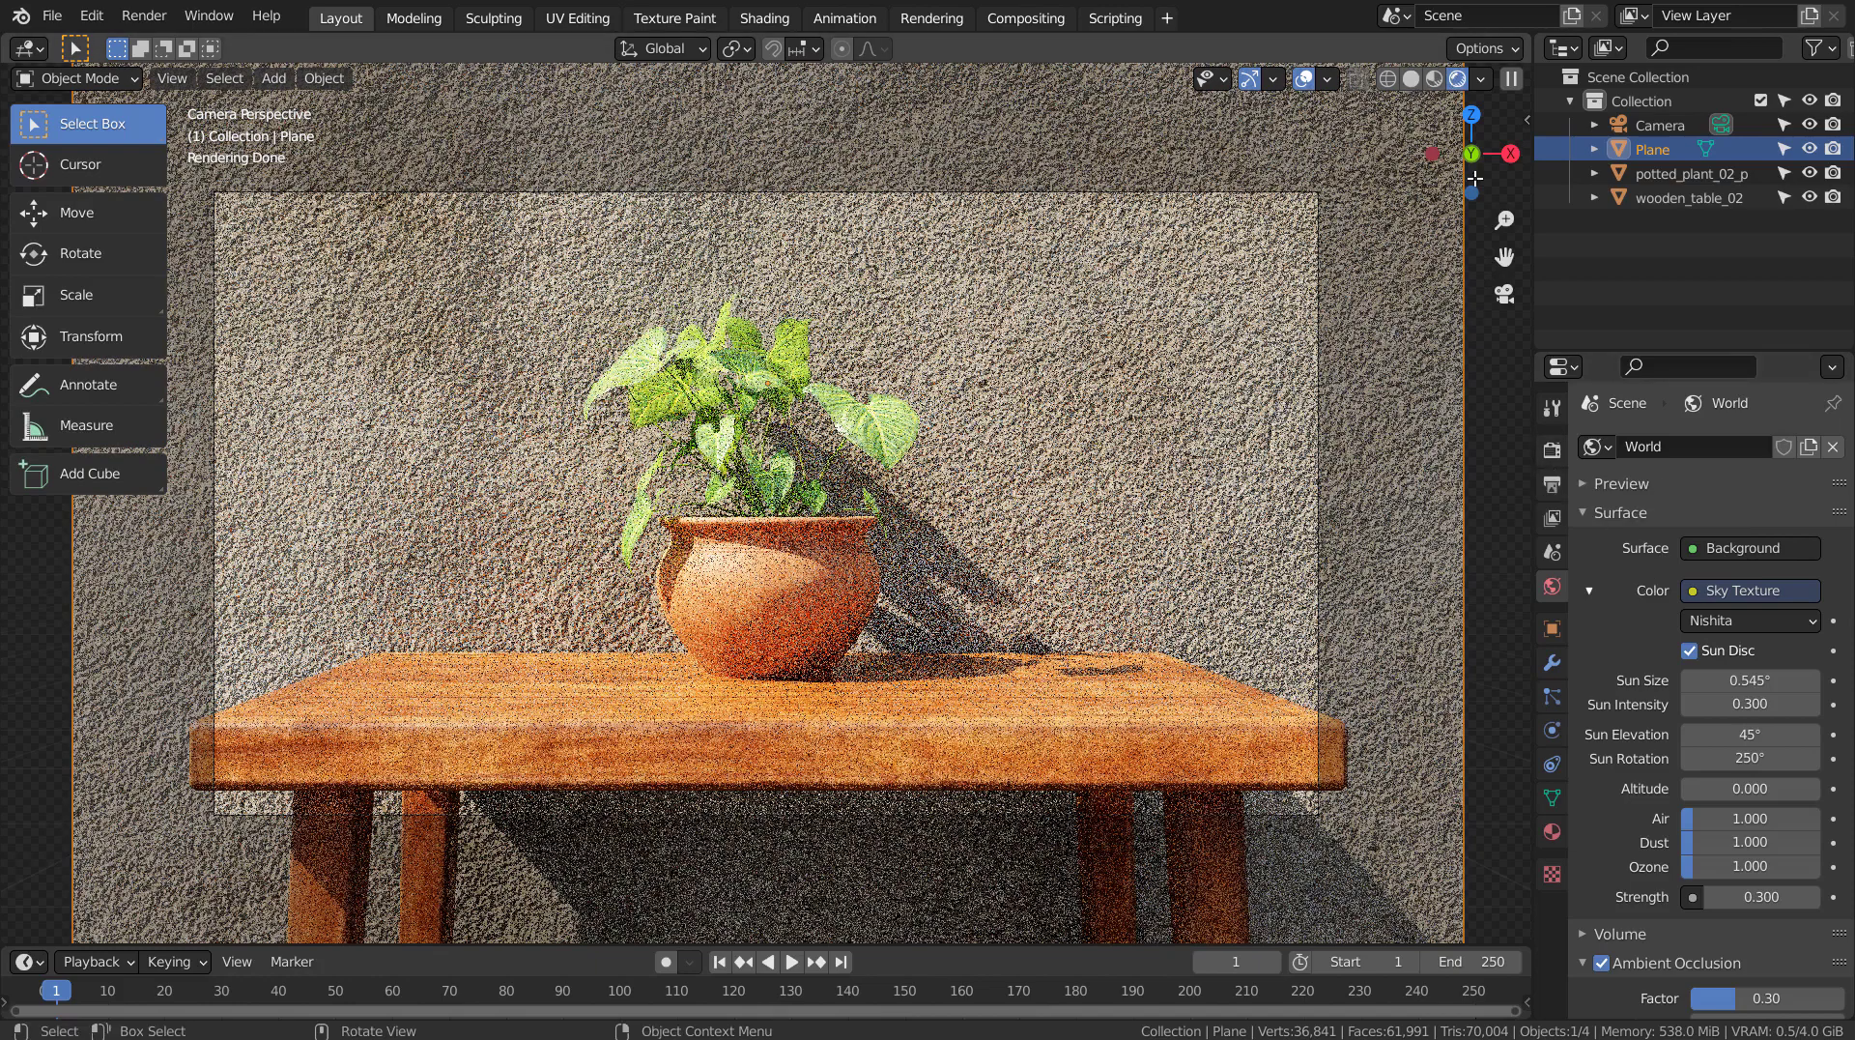
# - Expand Light Paths in the Cycles render settings, set viewport samples to 1, and switch to wireframe shading
pyautogui.click(1552, 450)
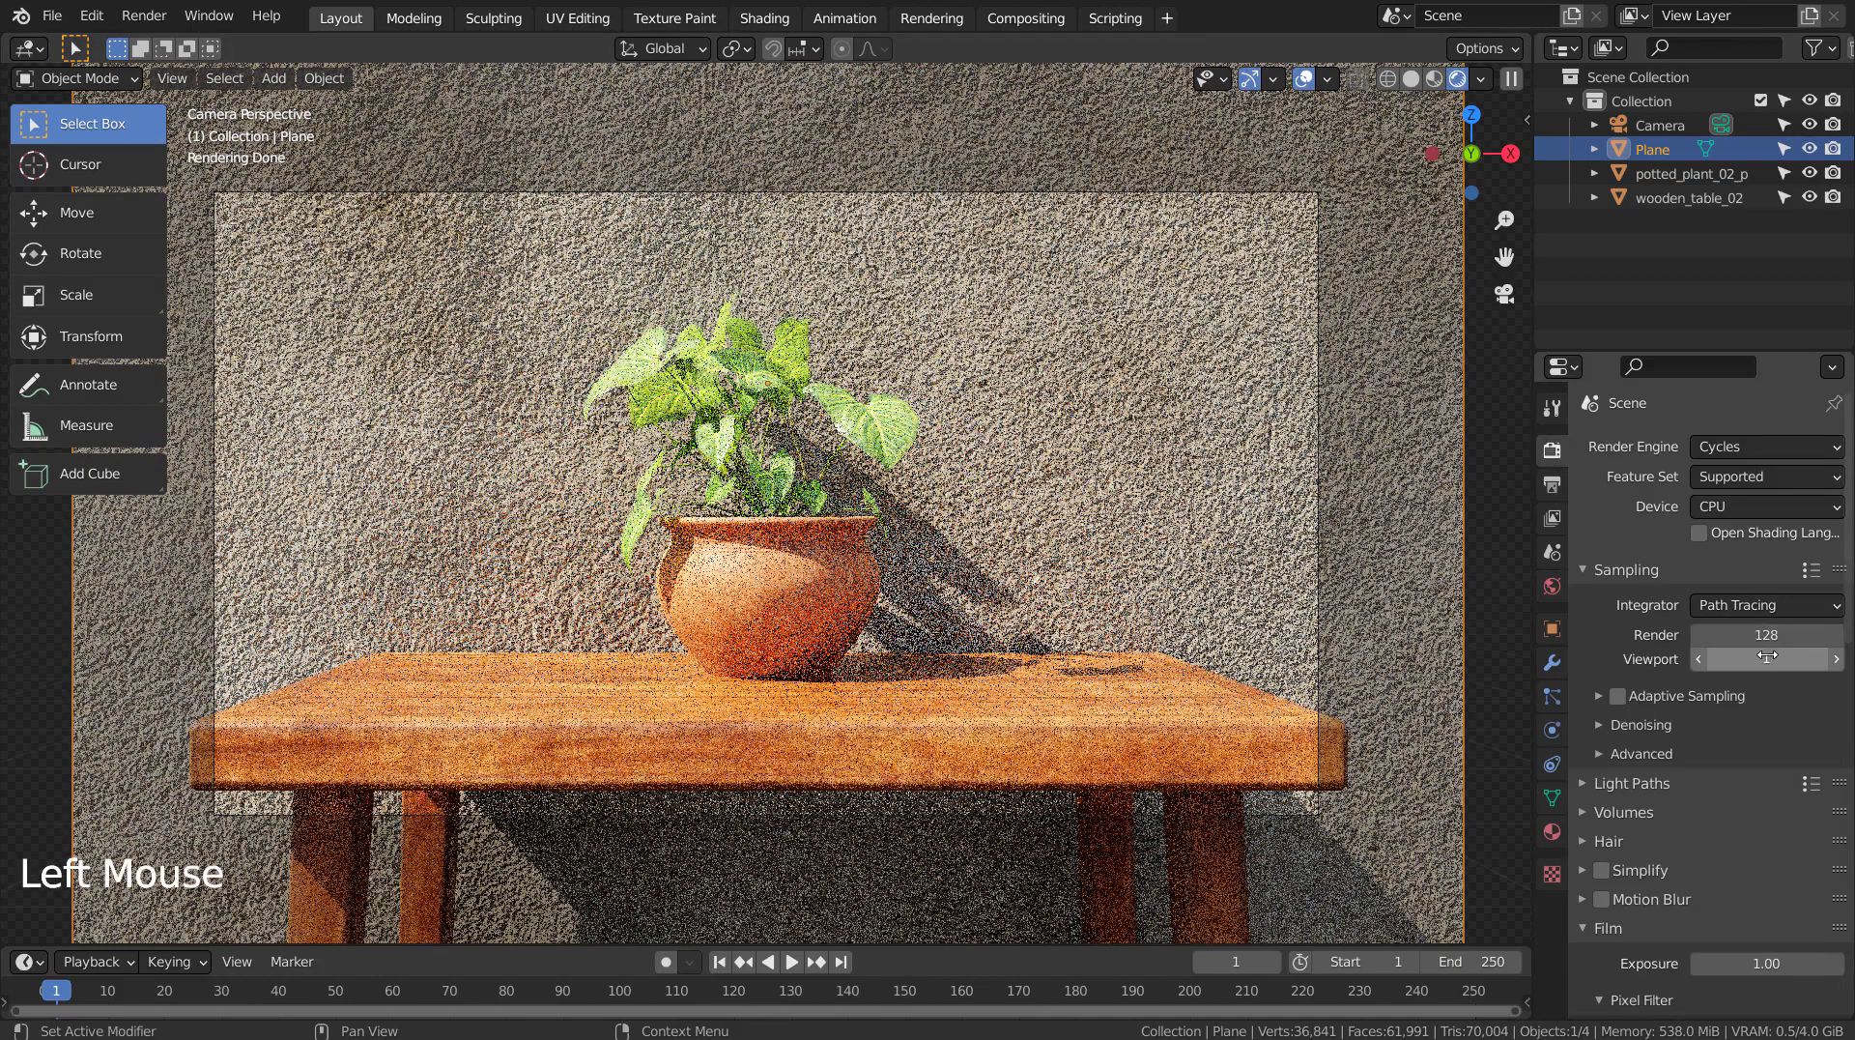
pyautogui.moveTo(1767, 658); pyautogui.dragTo(1787, 658)
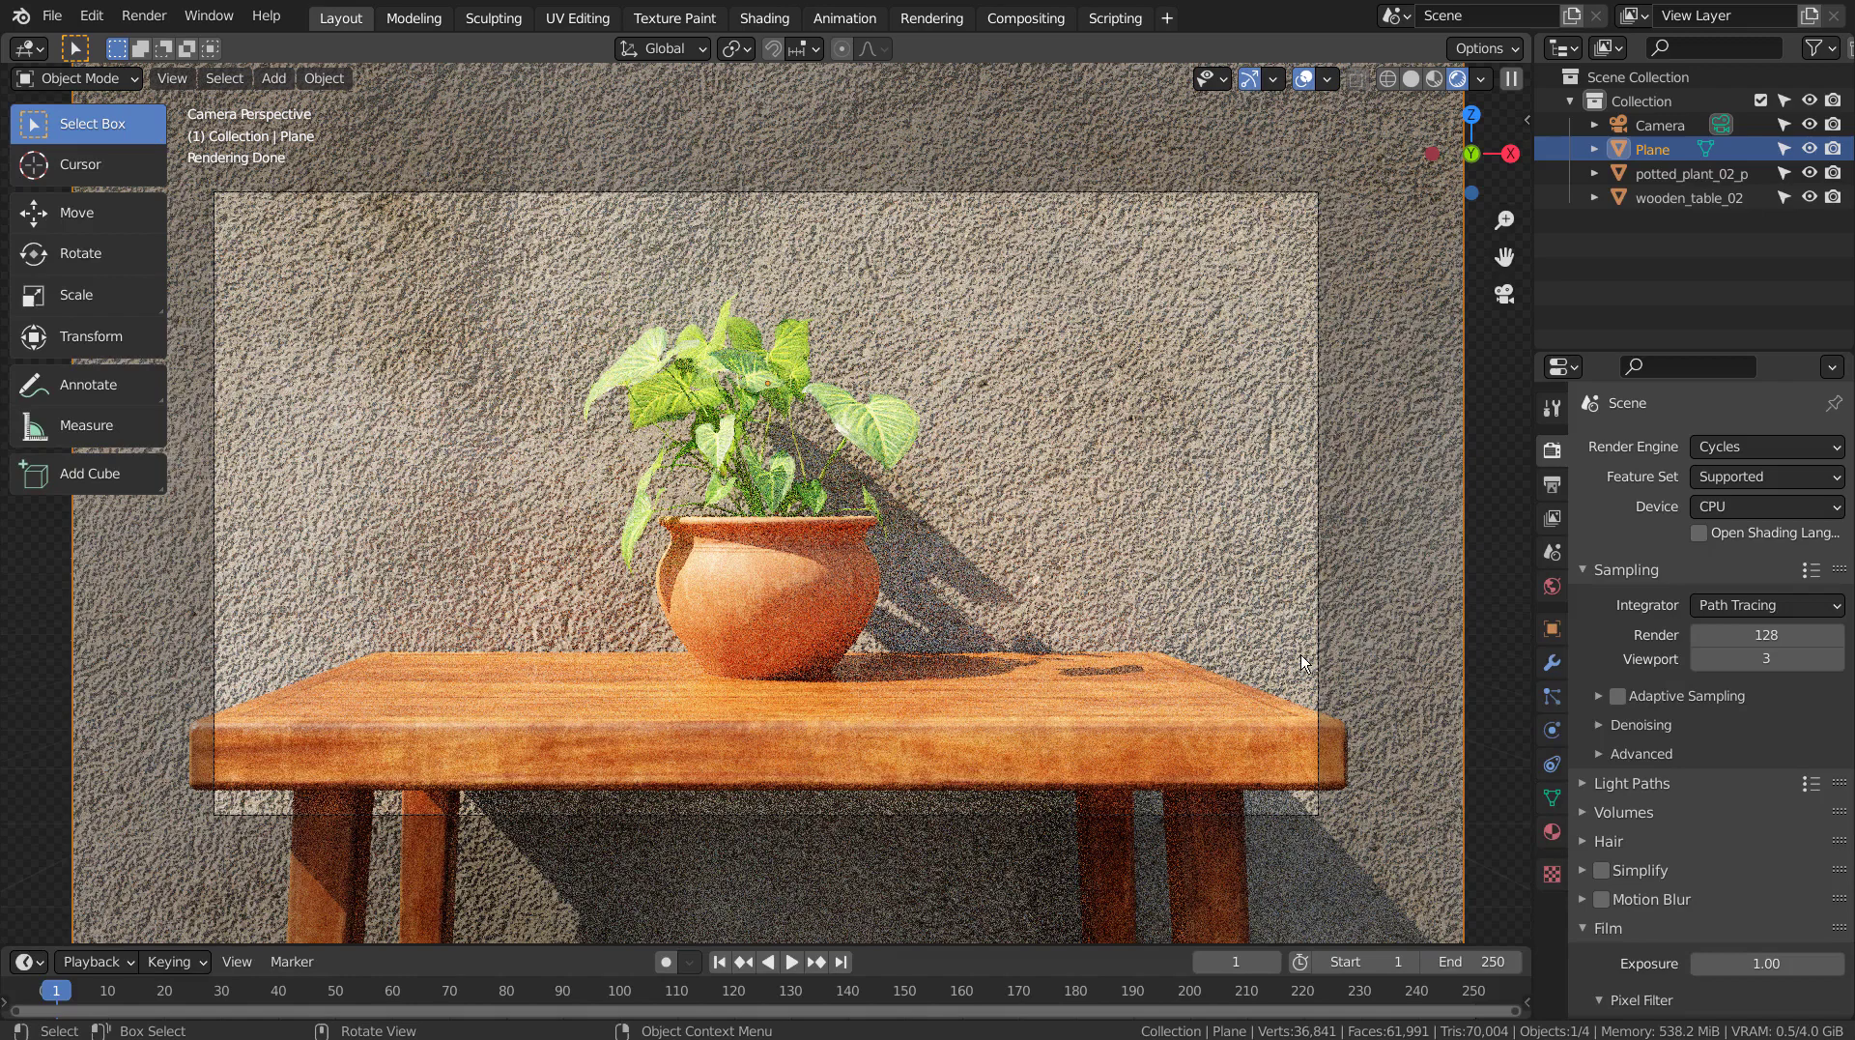
pyautogui.scroll(-4, 1736, 677)
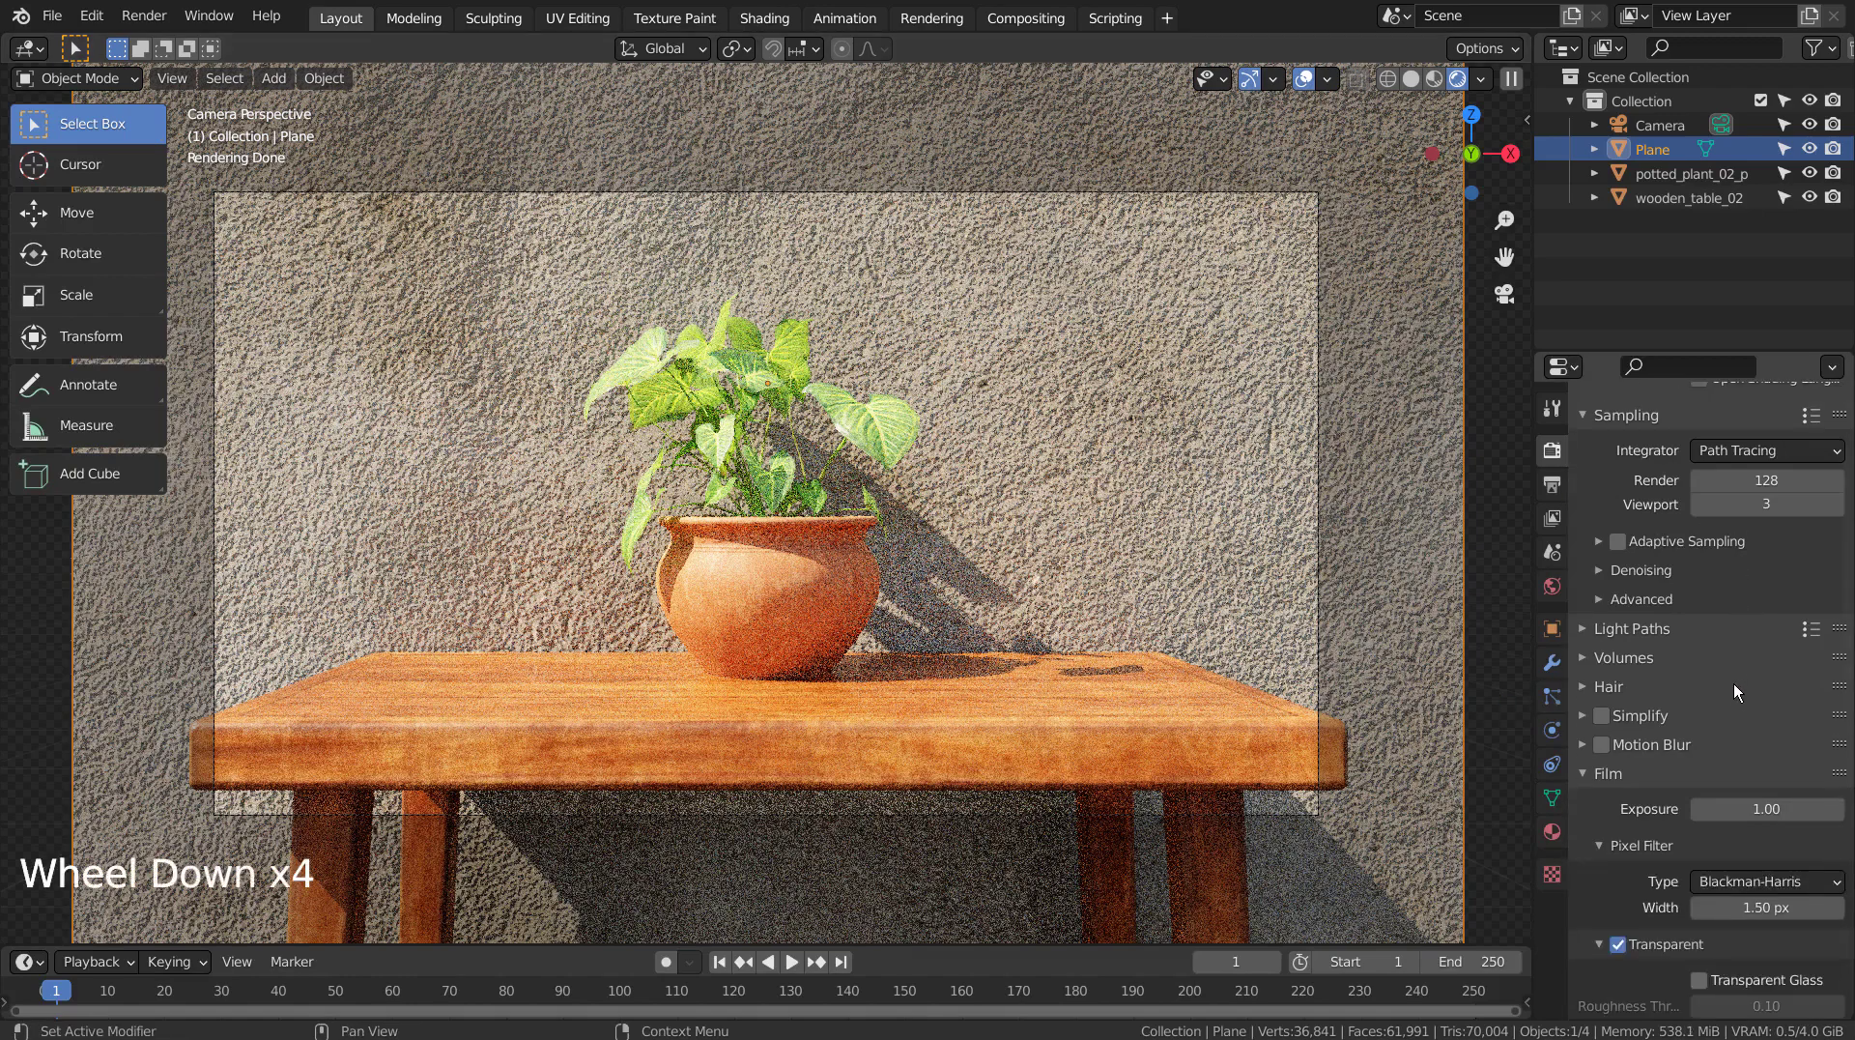
pyautogui.click(1589, 628)
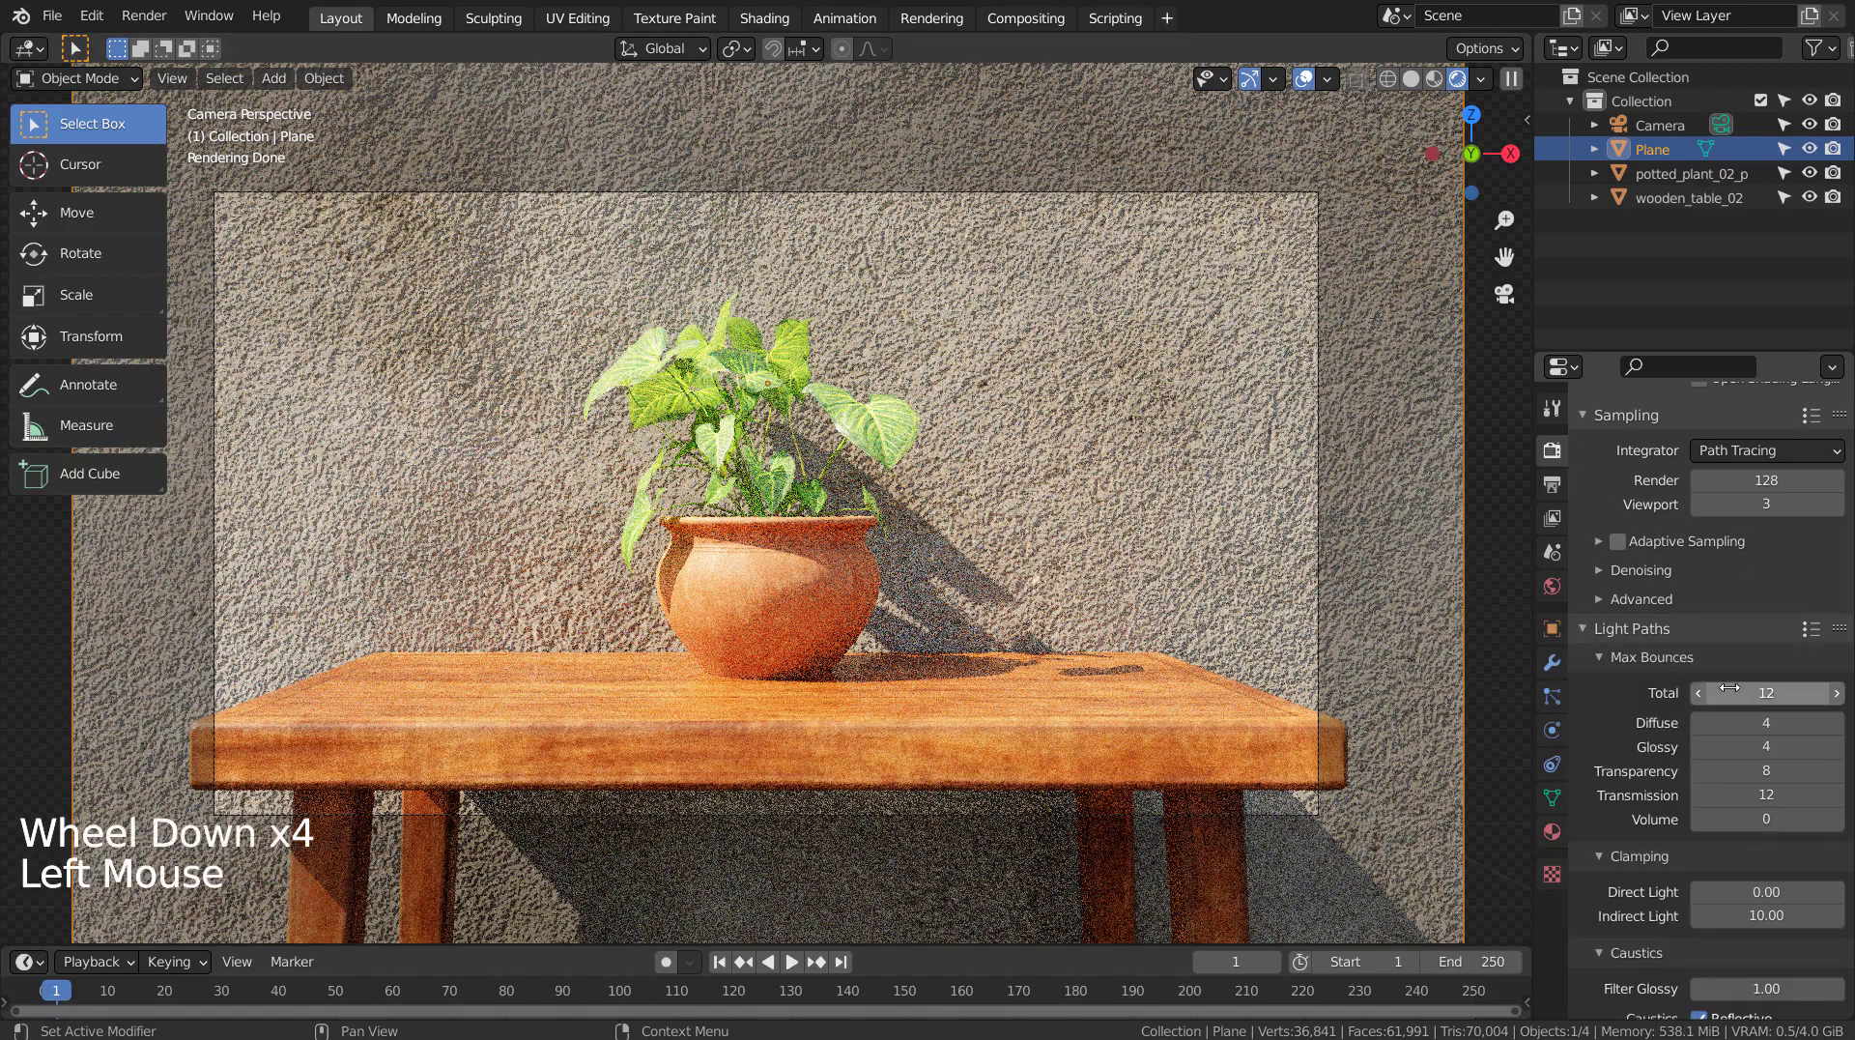
pyautogui.scroll(-5, 1745, 826)
pyautogui.scroll(-20, 1746, 826)
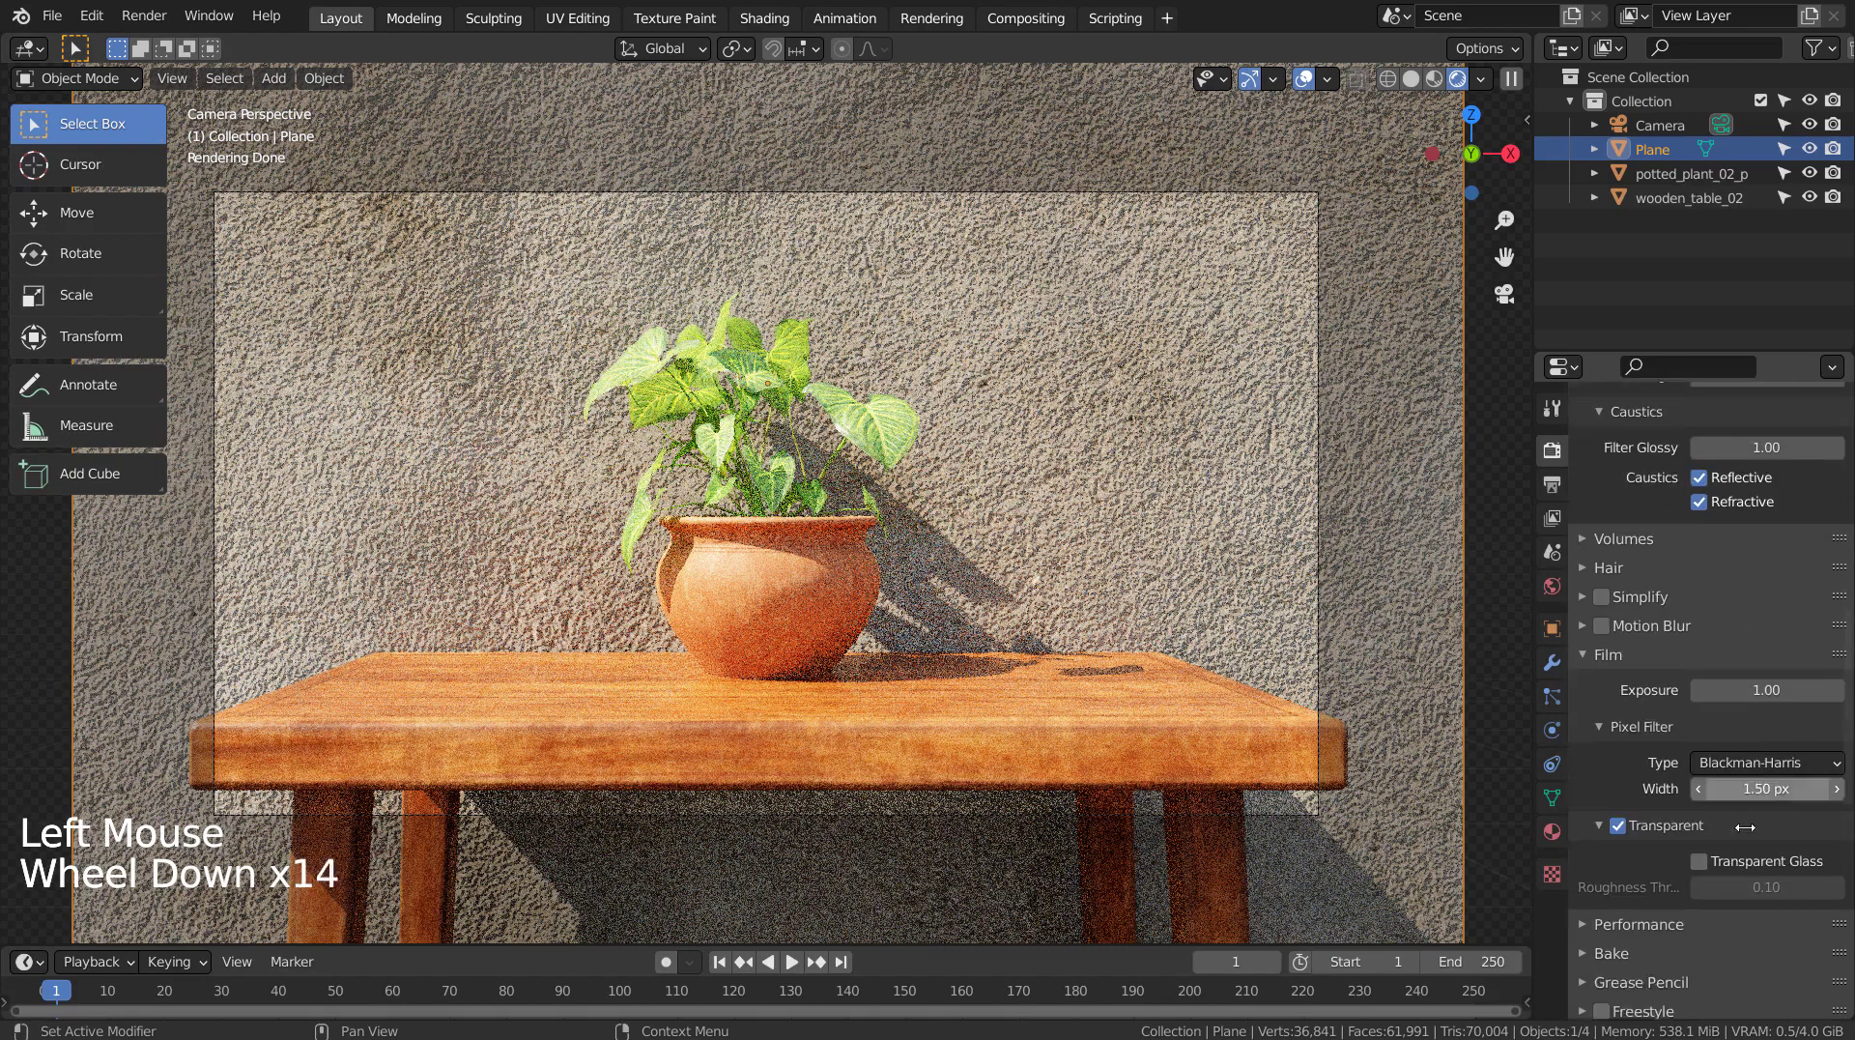
pyautogui.scroll(-5, 1745, 827)
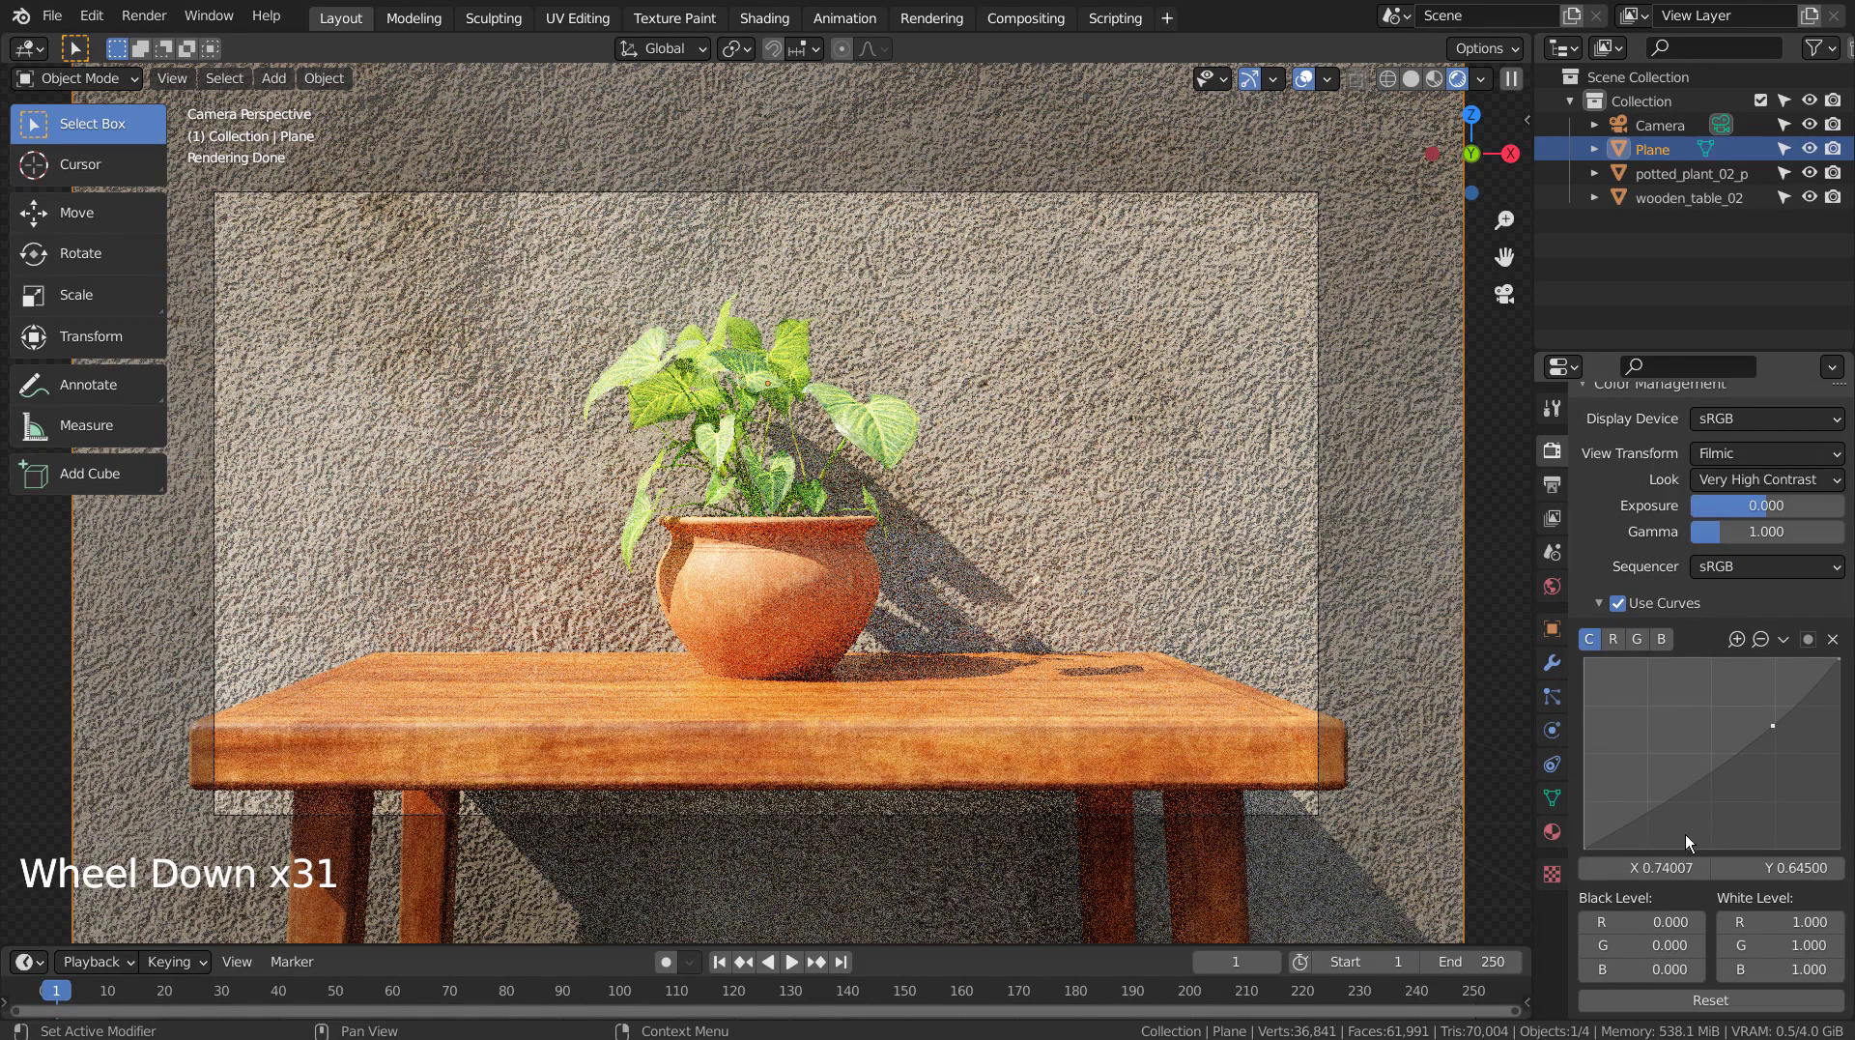
pyautogui.scroll(20, 1632, 819)
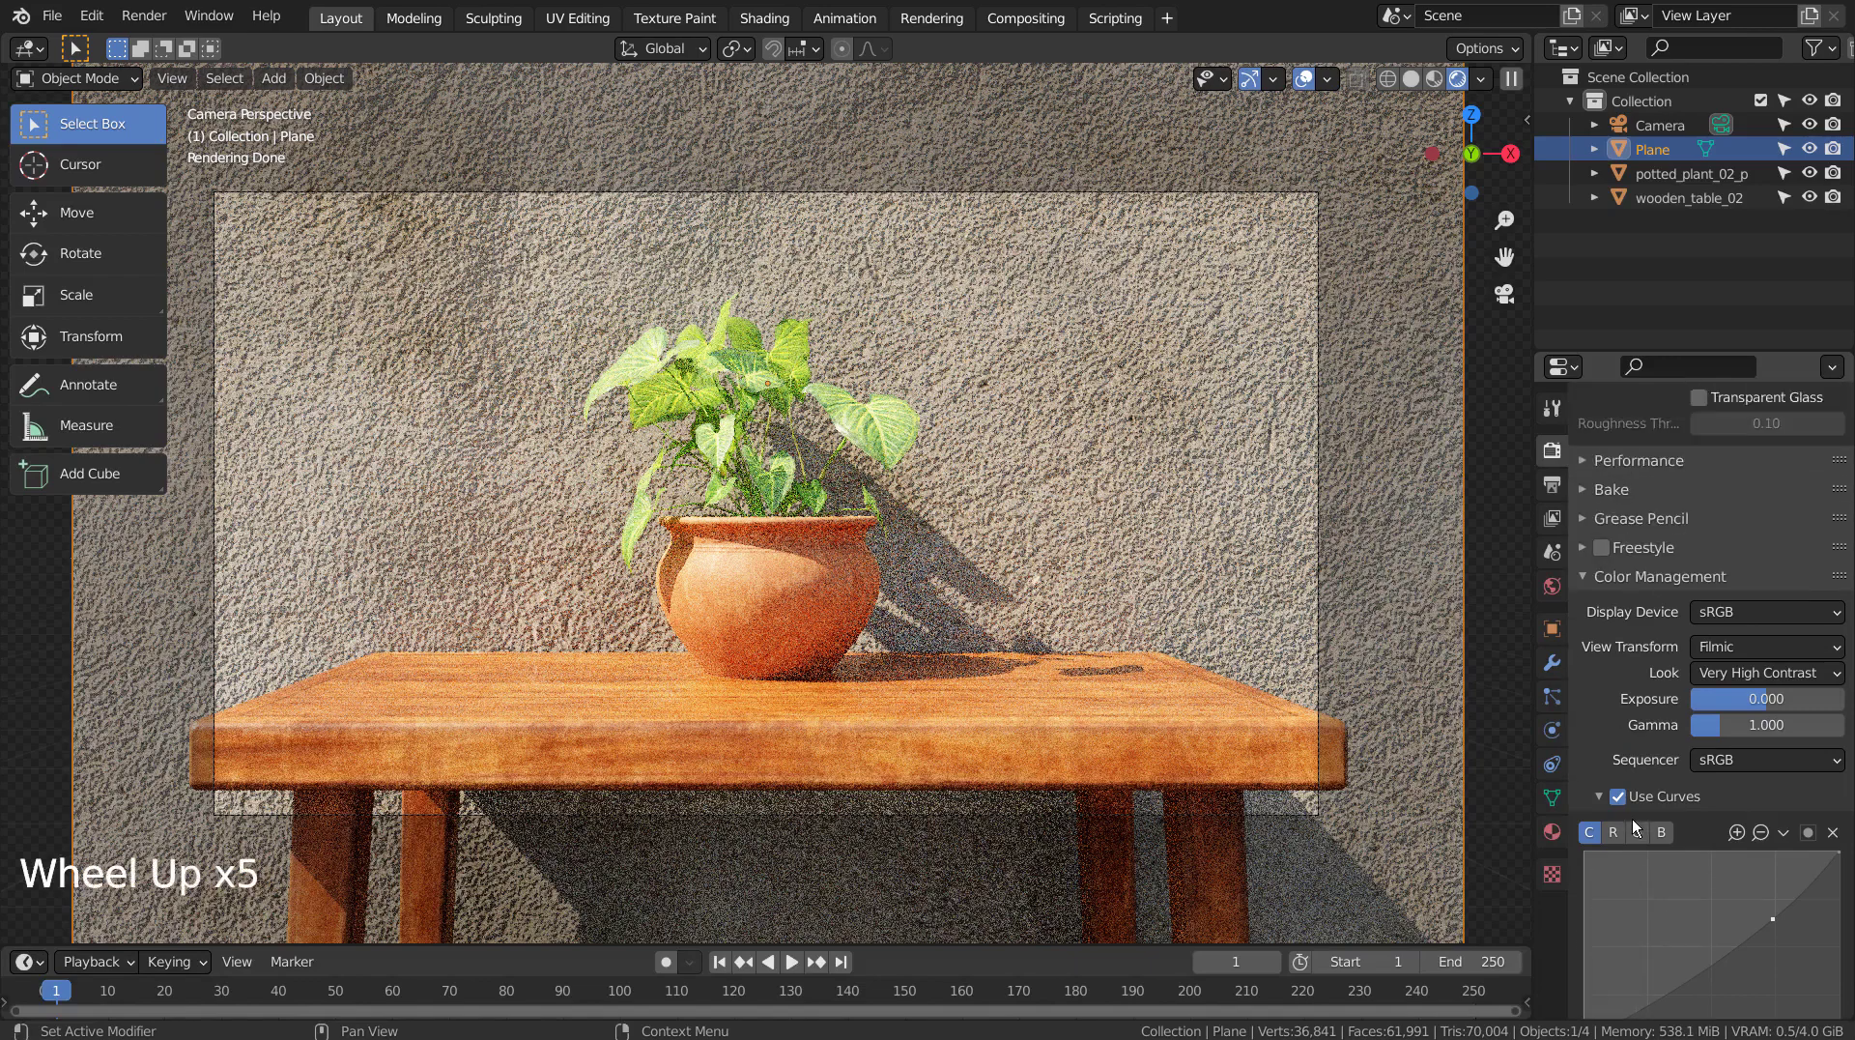
pyautogui.scroll(16, 1632, 820)
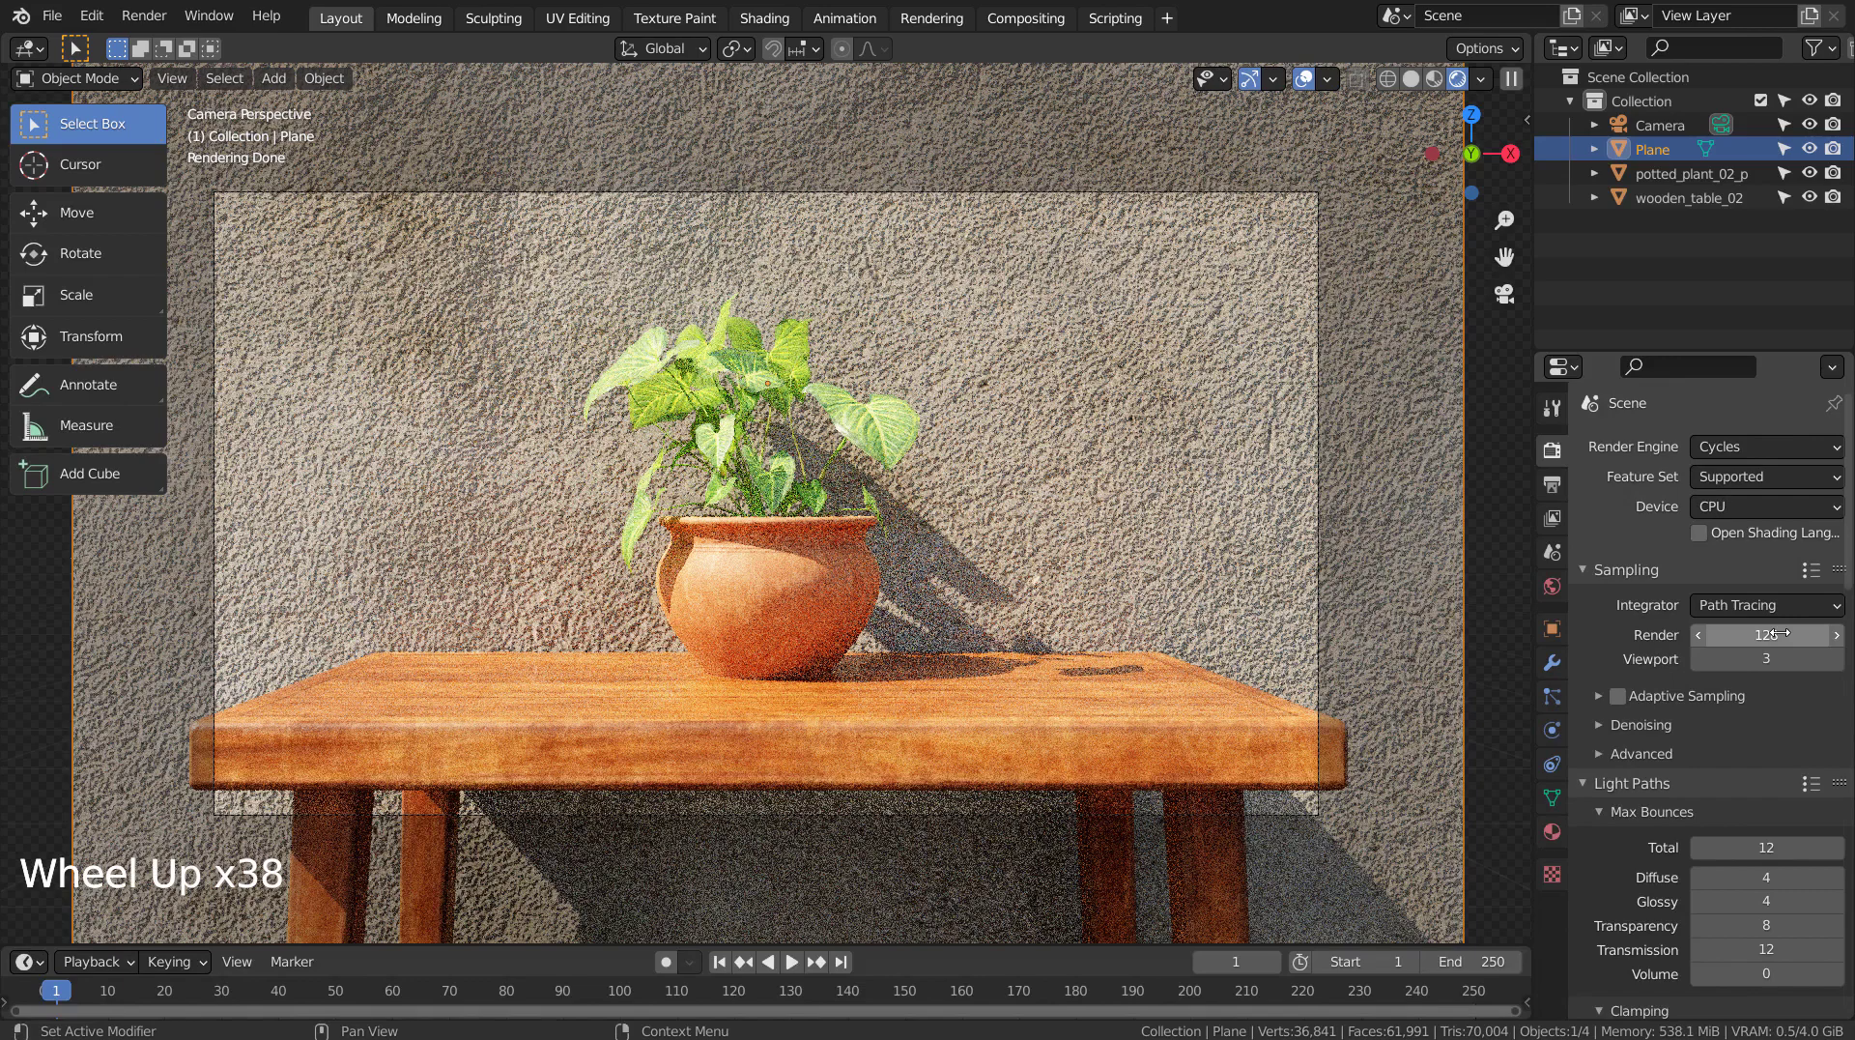
pyautogui.moveTo(1789, 653); pyautogui.dragTo(1769, 655)
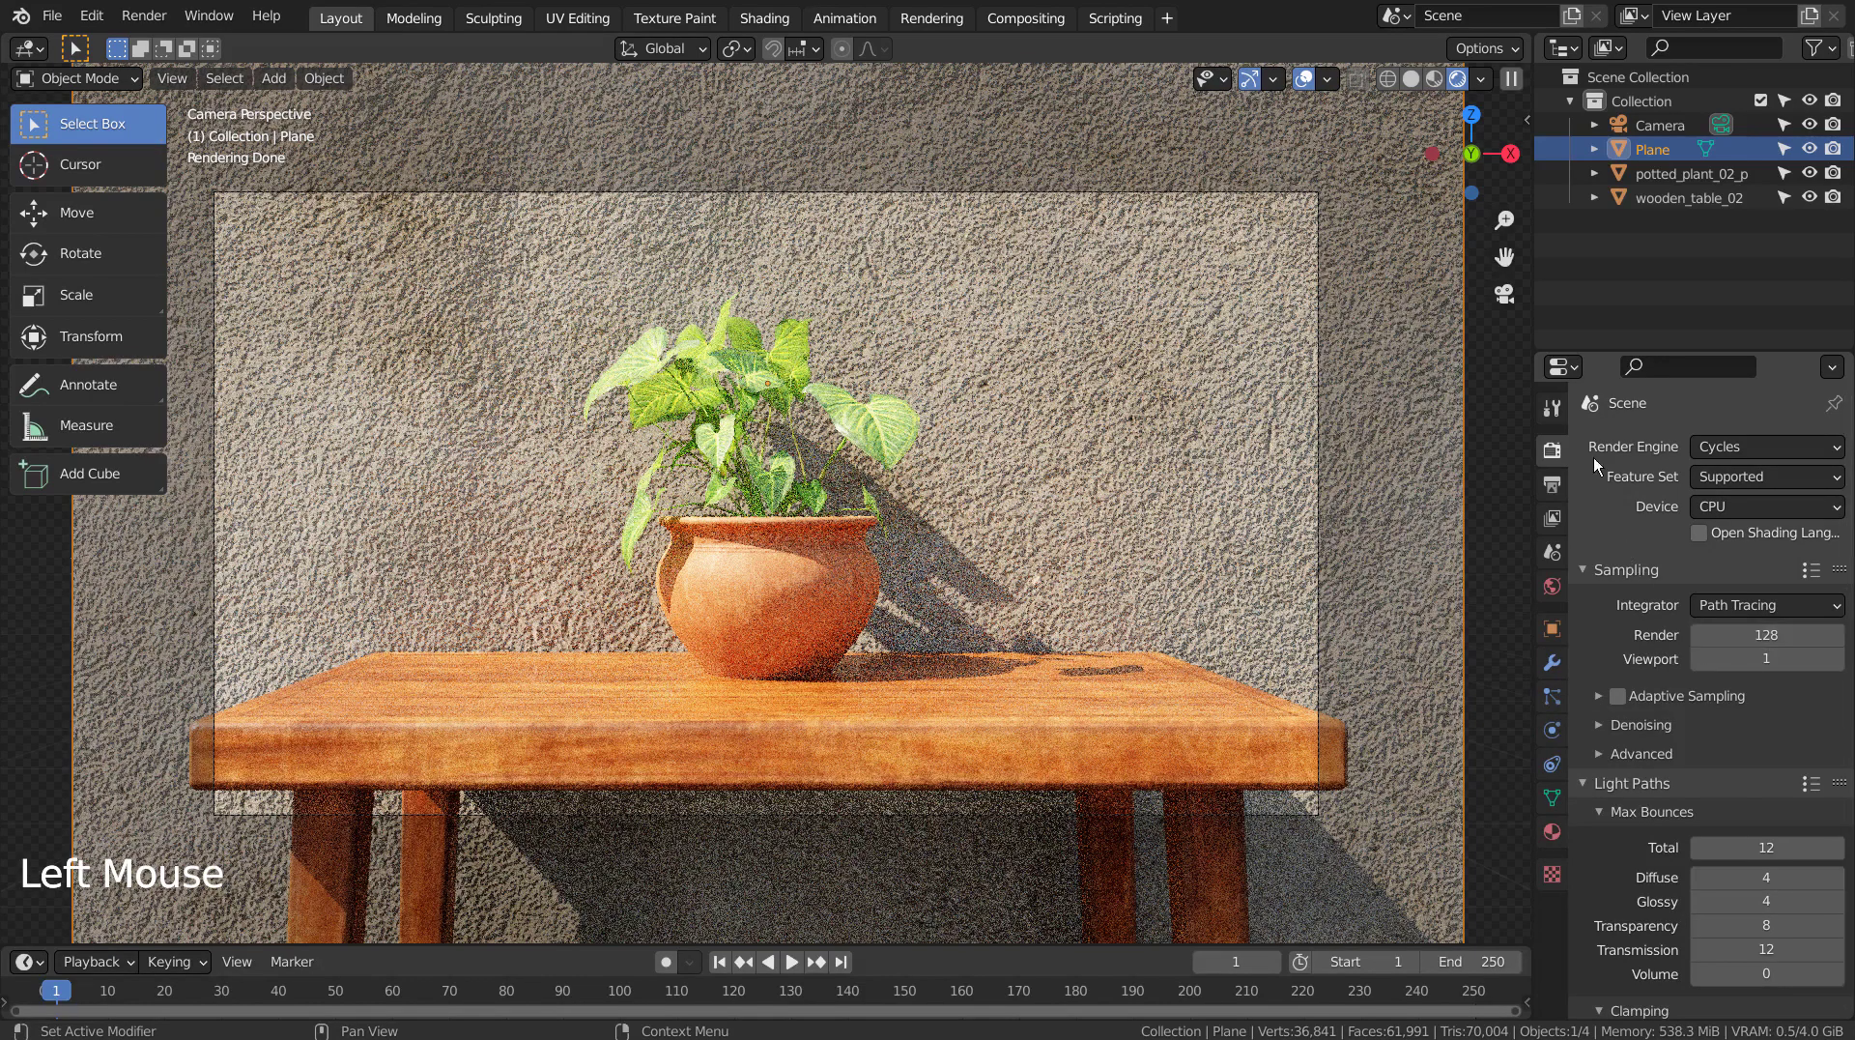
pyautogui.click(1382, 80)
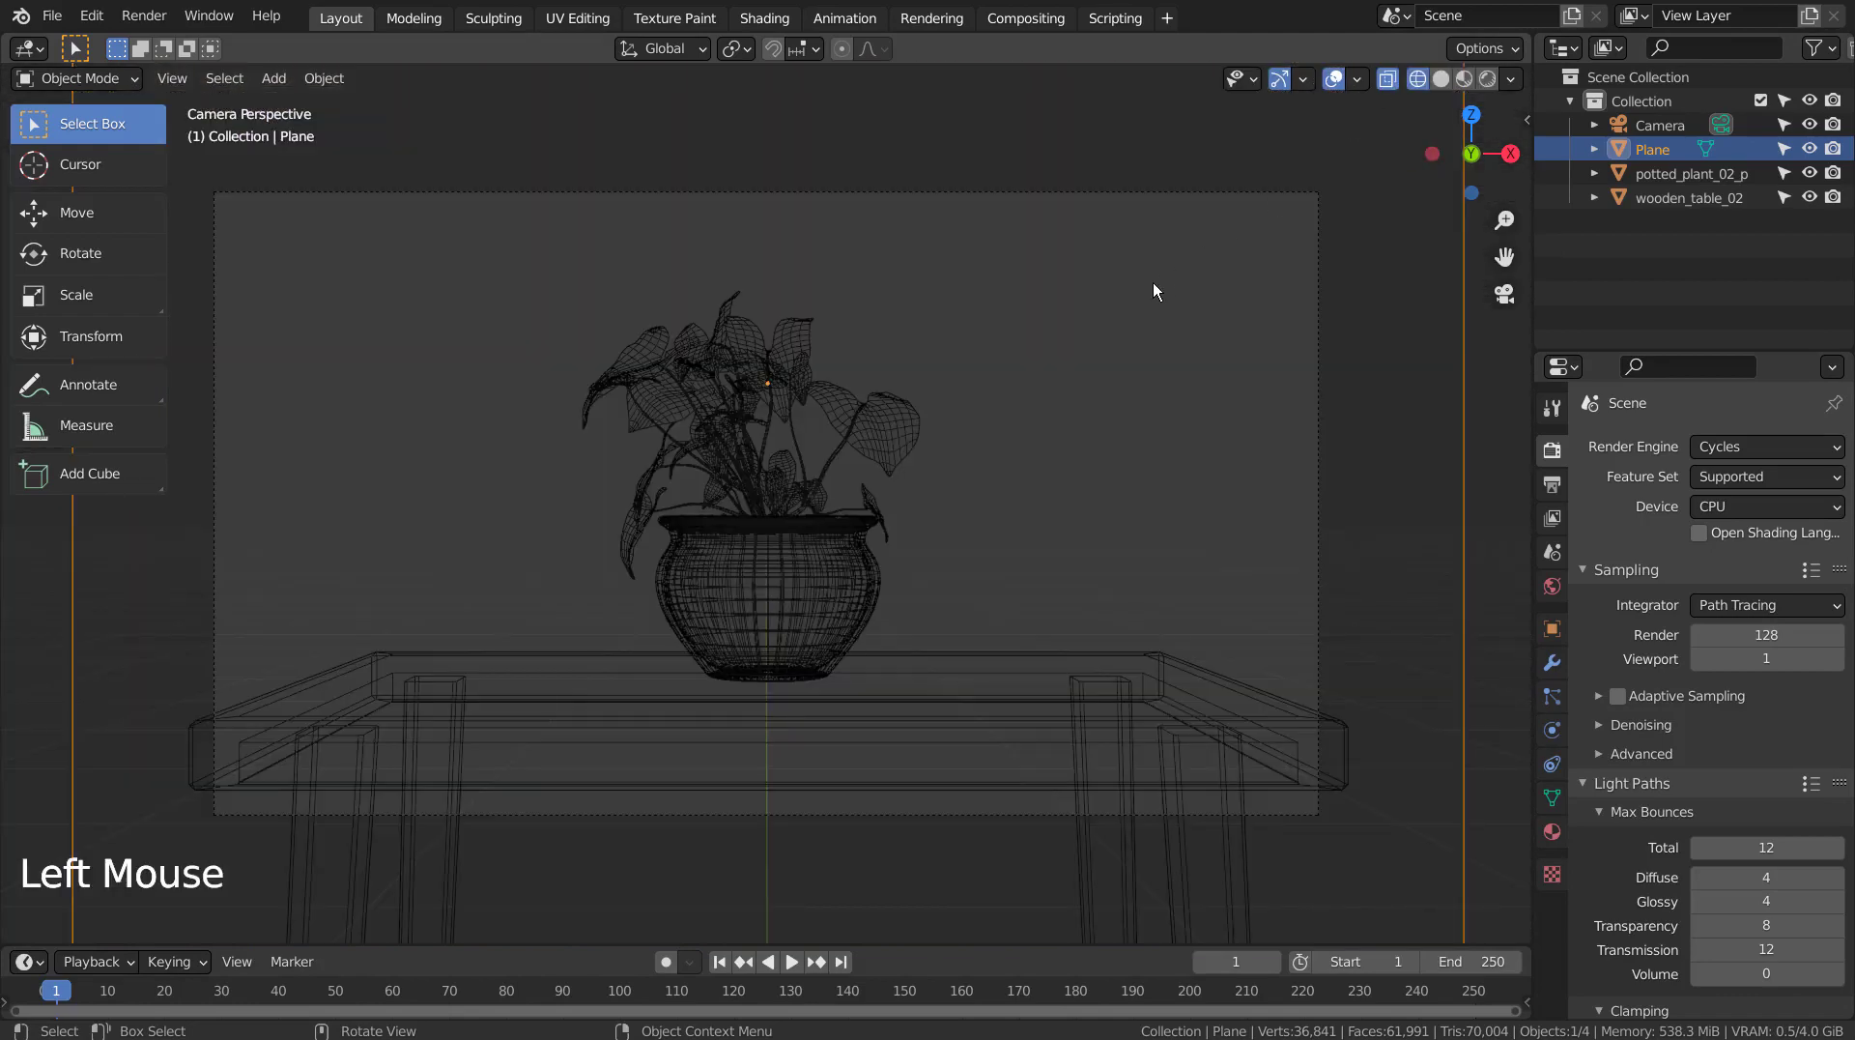
# - Render frame 1 from the camera with F12, opening the Blender Render window
pyautogui.press('F12')
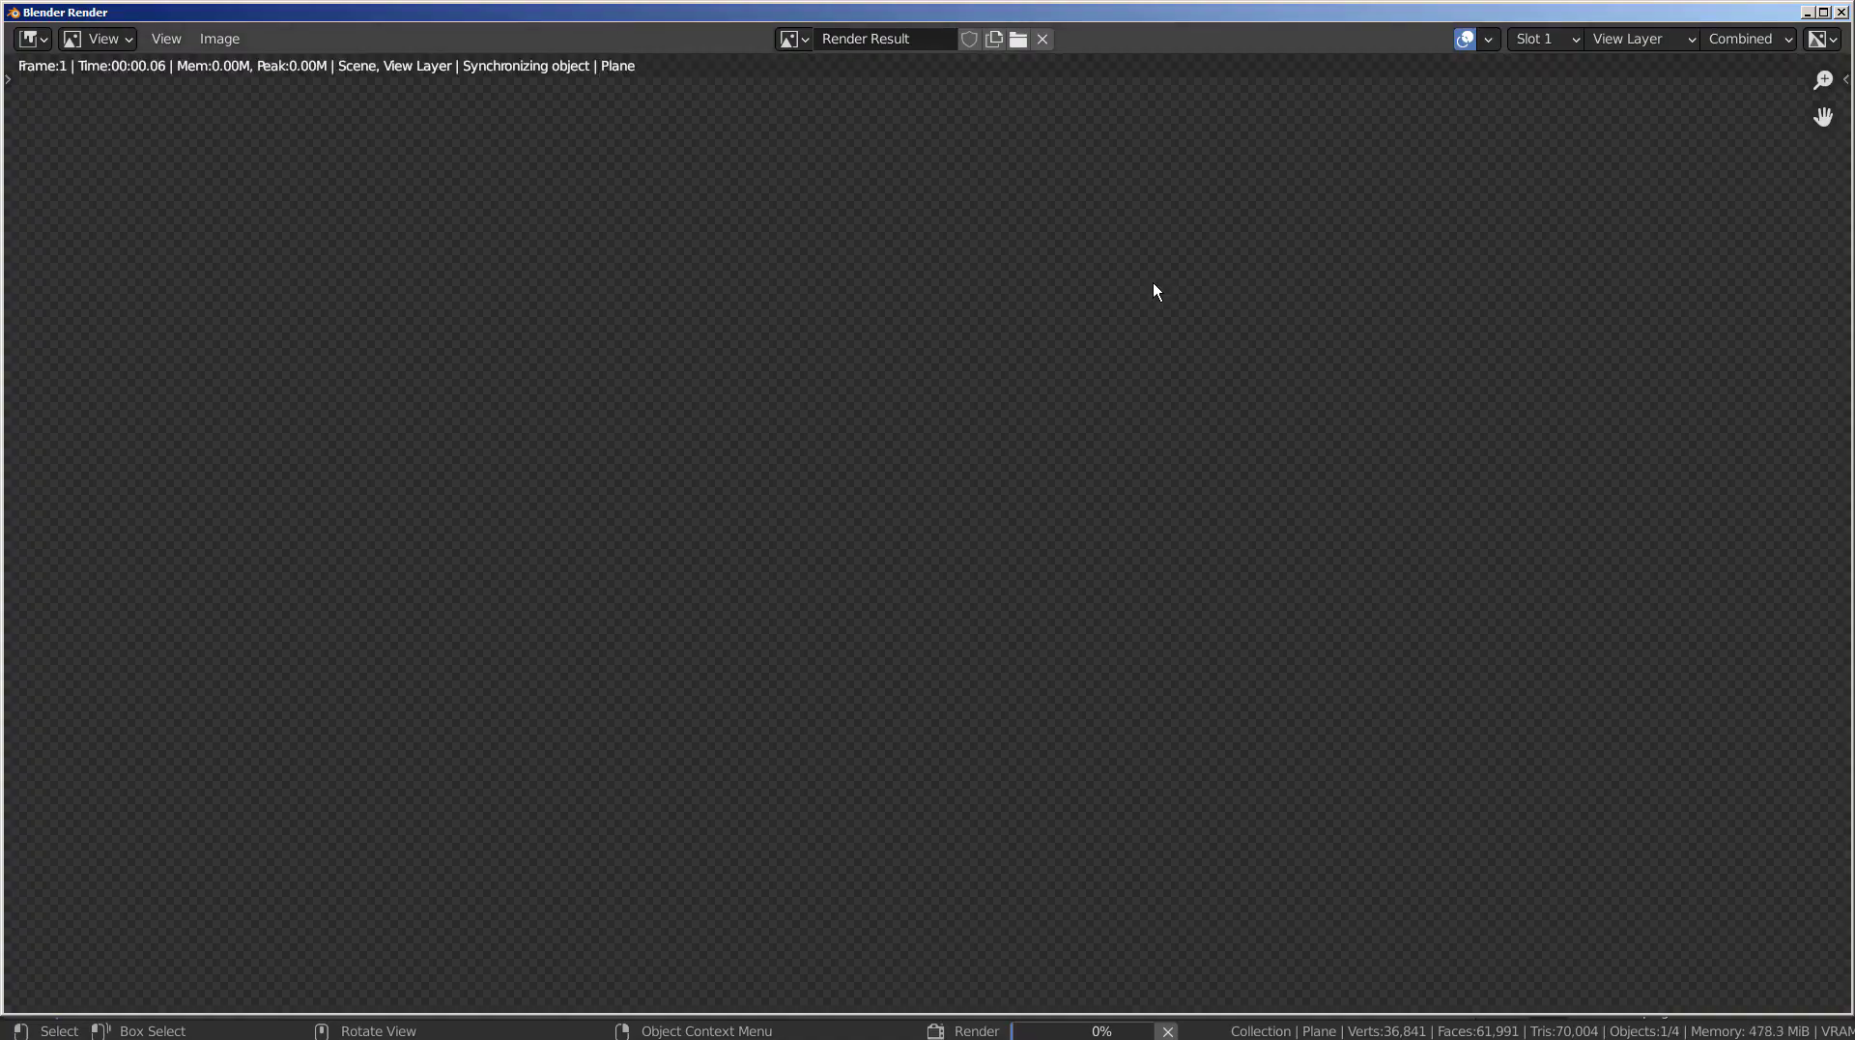